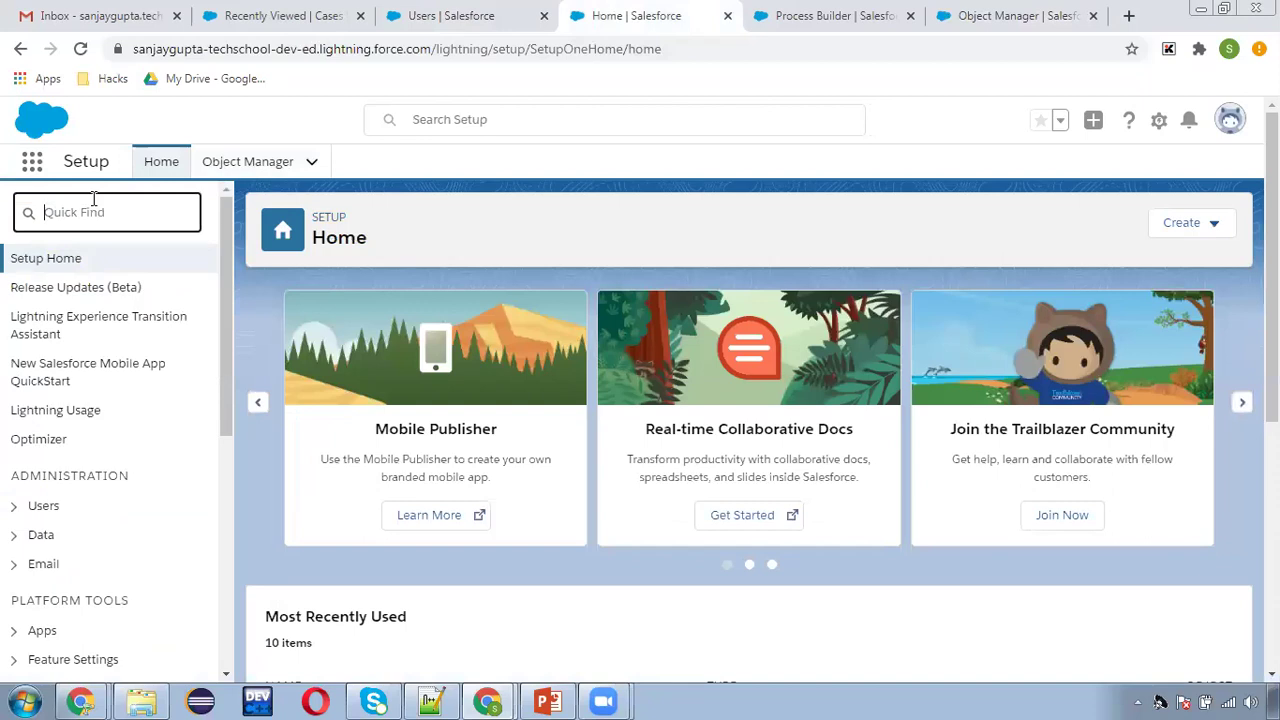
Create a case team member role named Manager with Read/Write case access and return to the Case Team Roles list.
{"action": "type", "text": "team"}
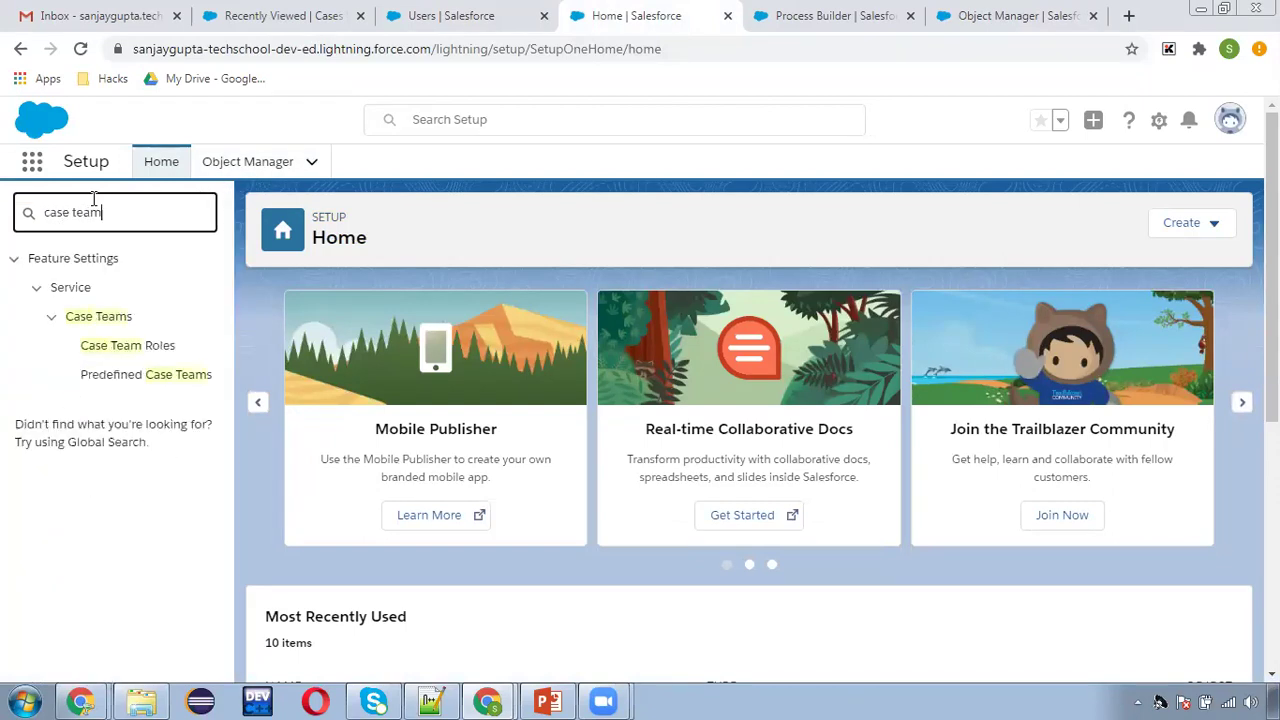
{"action": "left_click", "coordinate": [132, 350]}
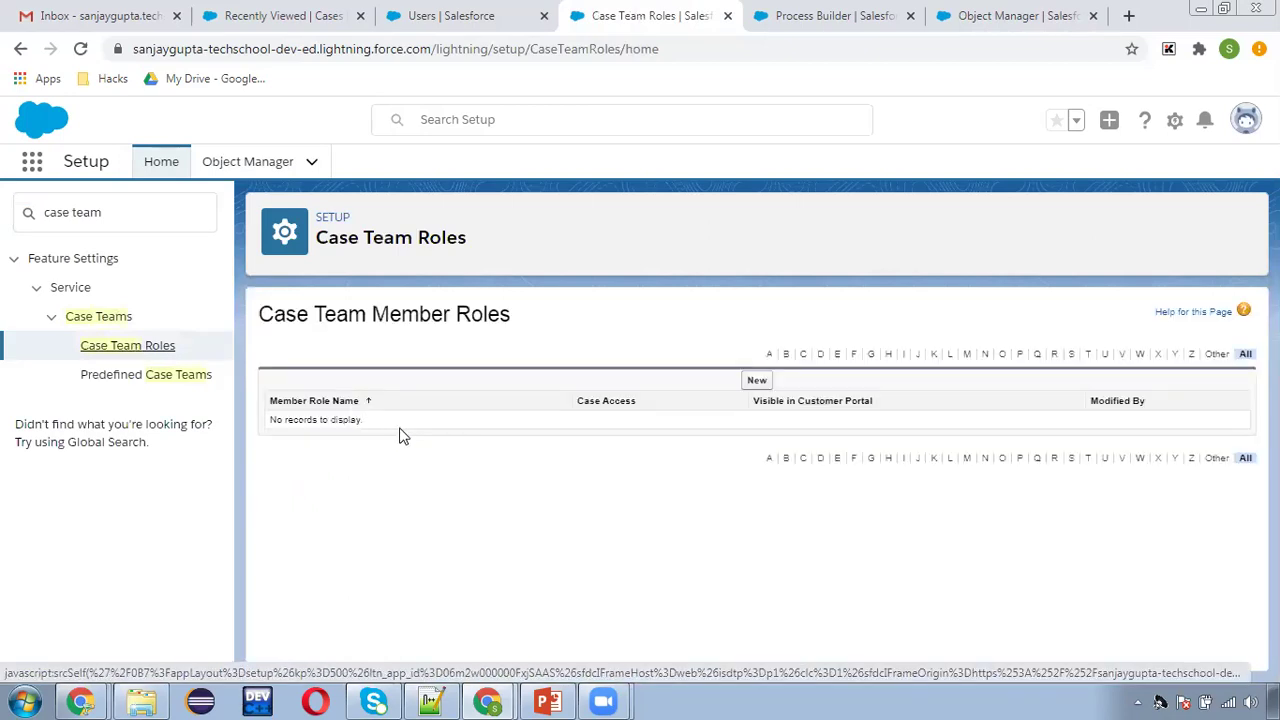
{"action": "left_click", "coordinate": [752, 381]}
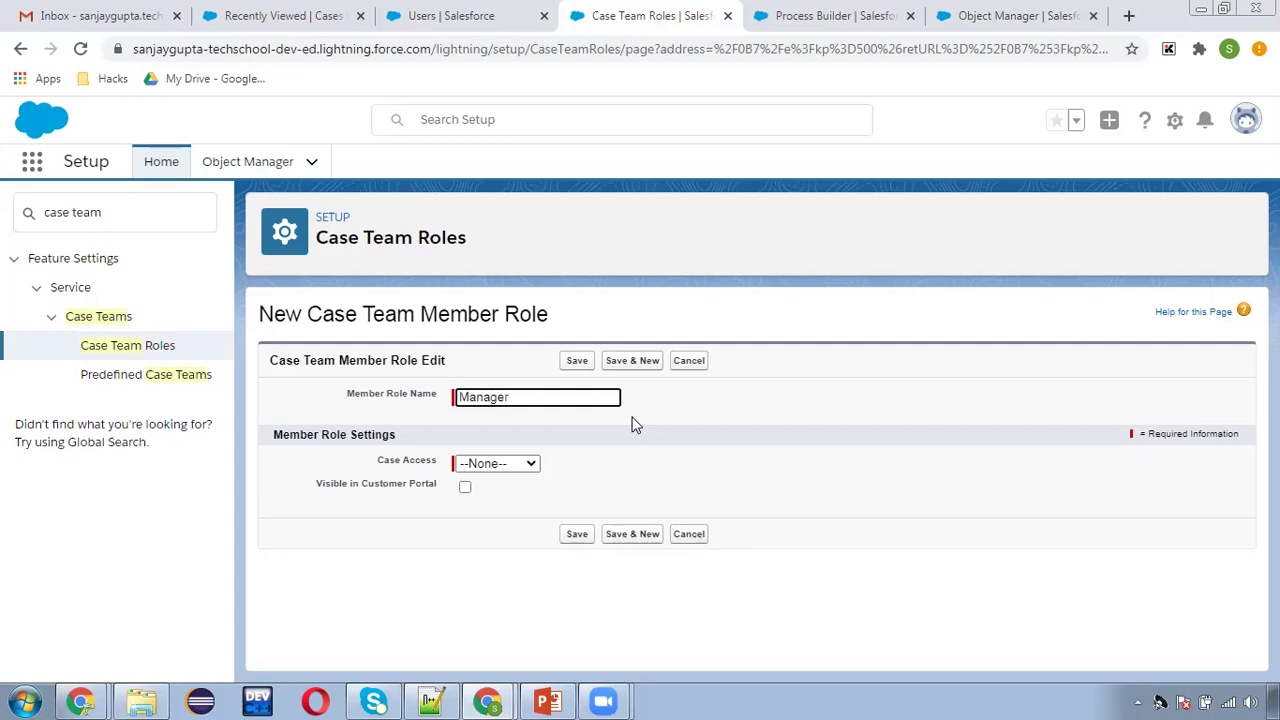
{"action": "left_click", "coordinate": [632, 422]}
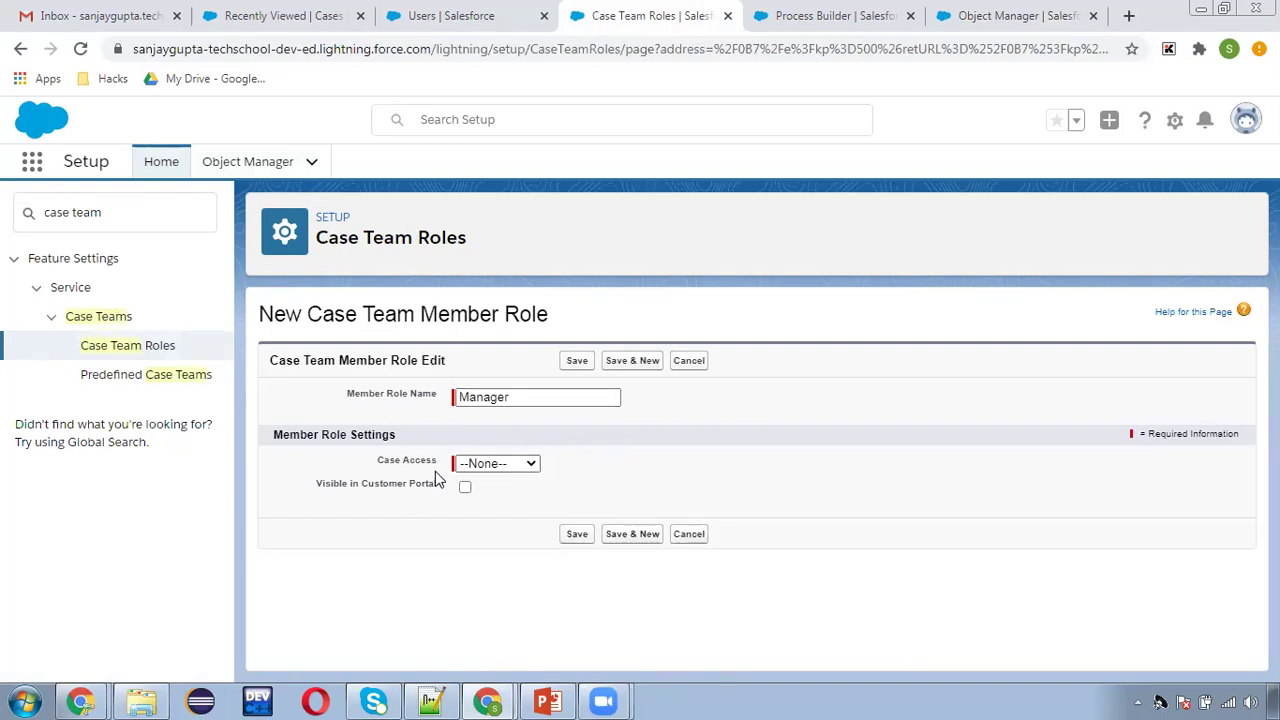
{"action": "left_click", "coordinate": [487, 464]}
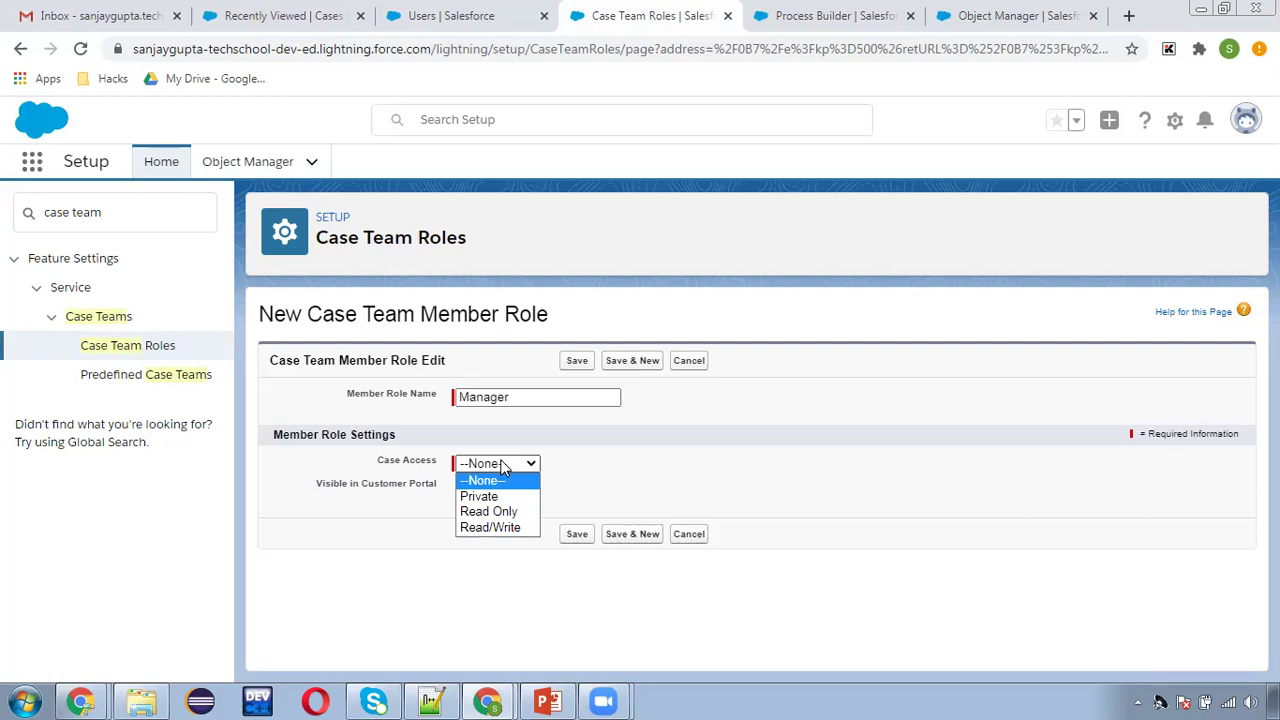
{"action": "left_click", "coordinate": [514, 528]}
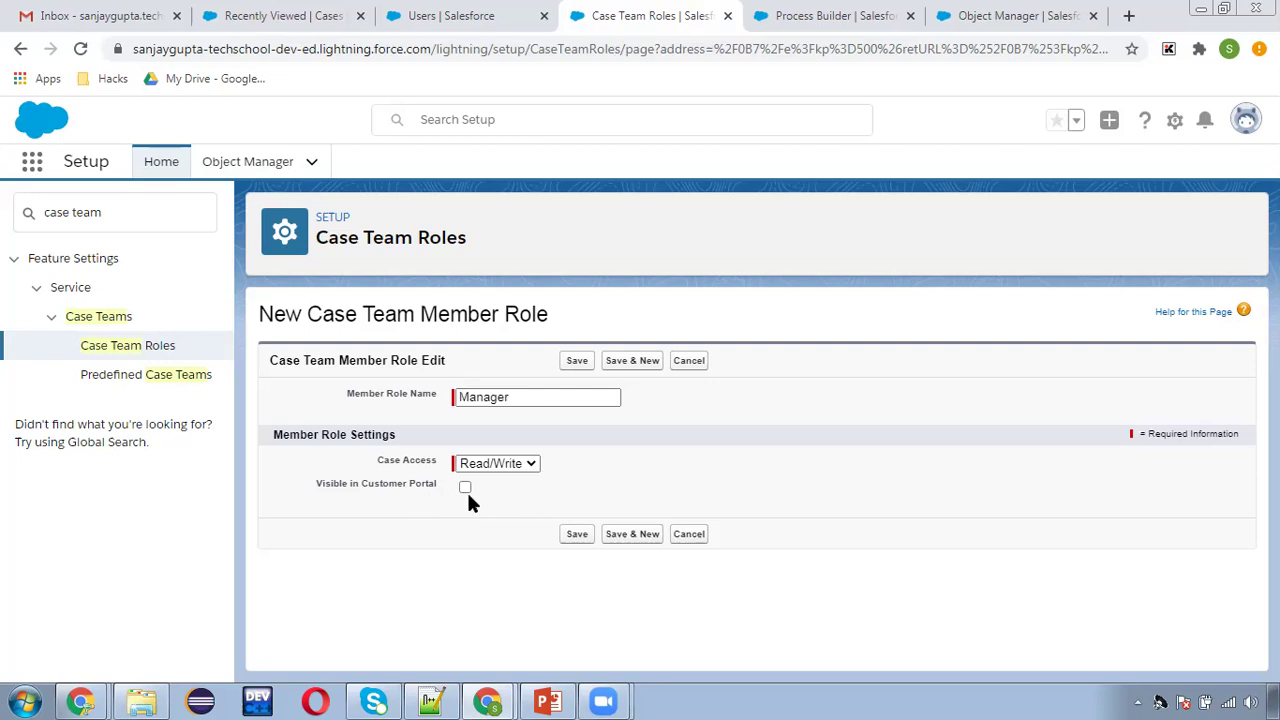
{"action": "left_click", "coordinate": [578, 534]}
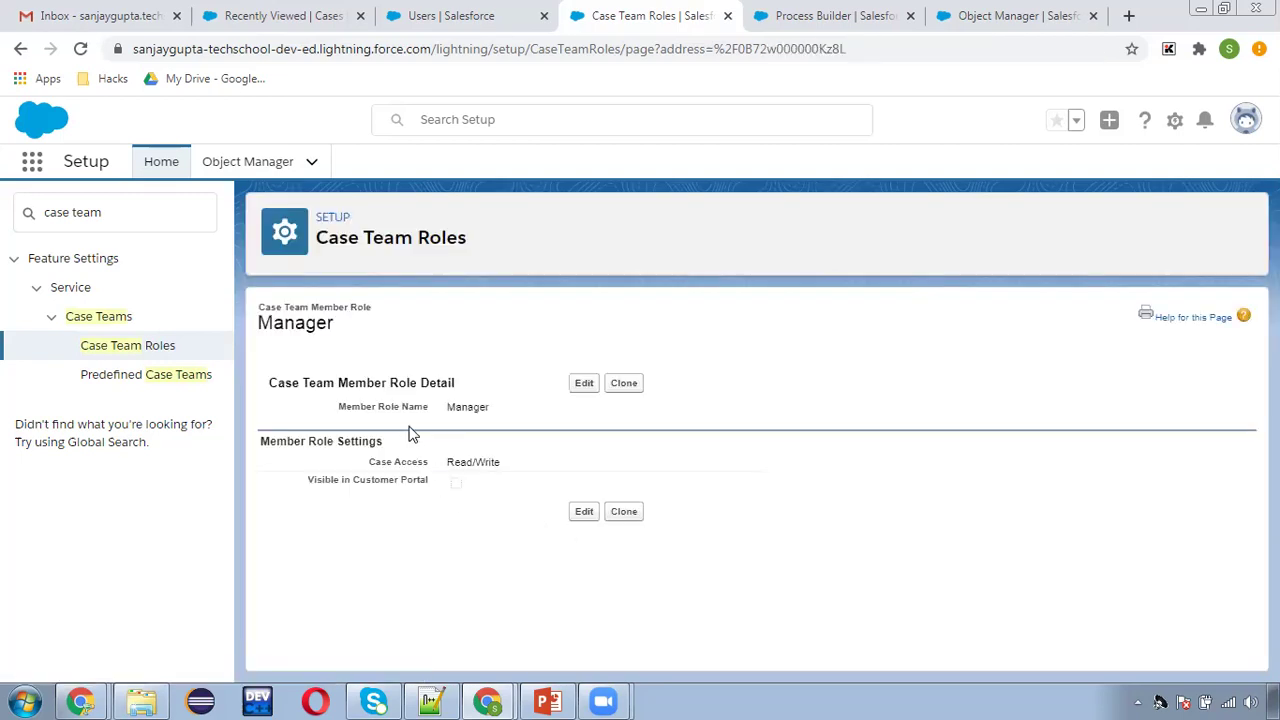
{"action": "left_click", "coordinate": [146, 349]}
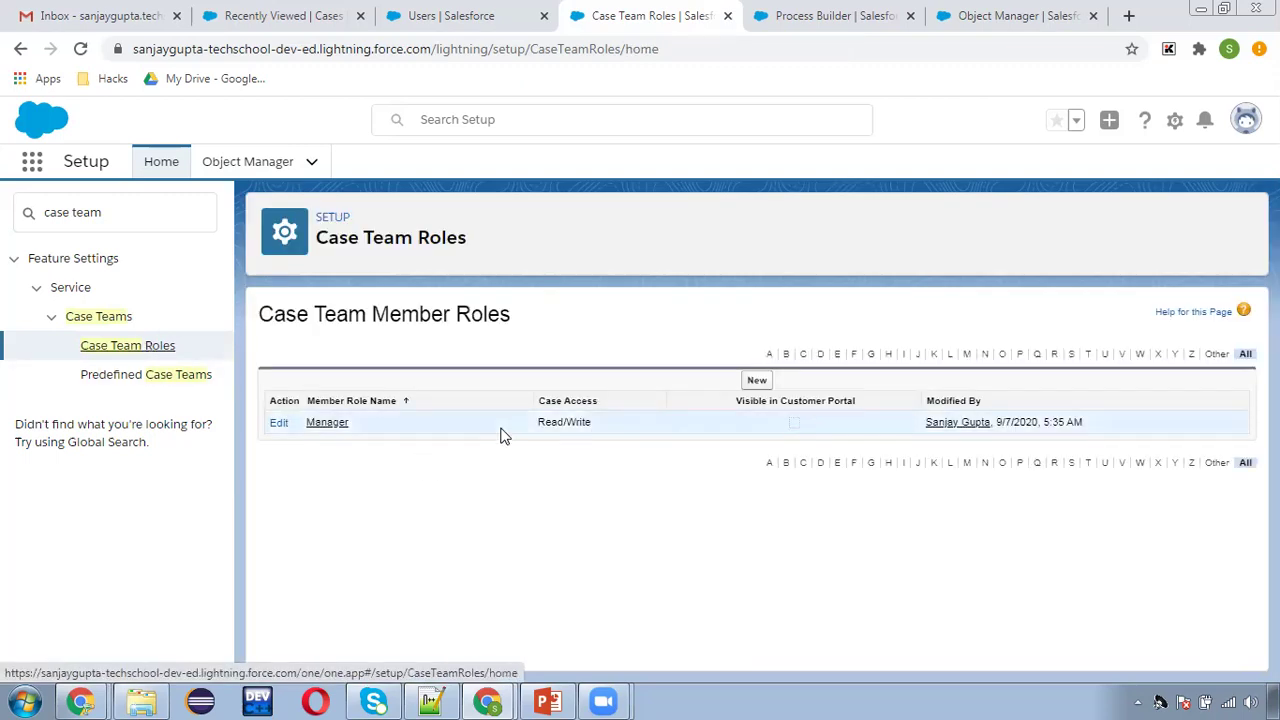
Open the most recently opened escalated case and check its related lists for a Case Team list.
{"action": "key", "text": "alt+Tab"}
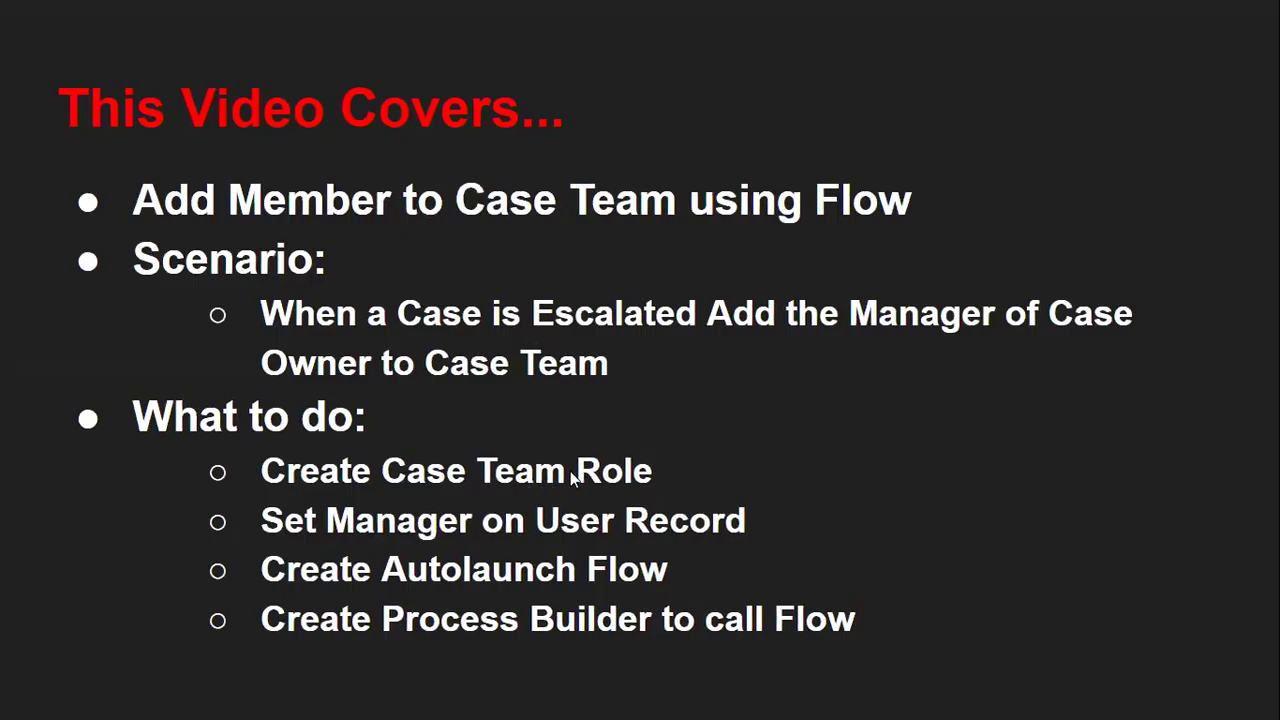
{"action": "key", "text": "alt+Tab"}
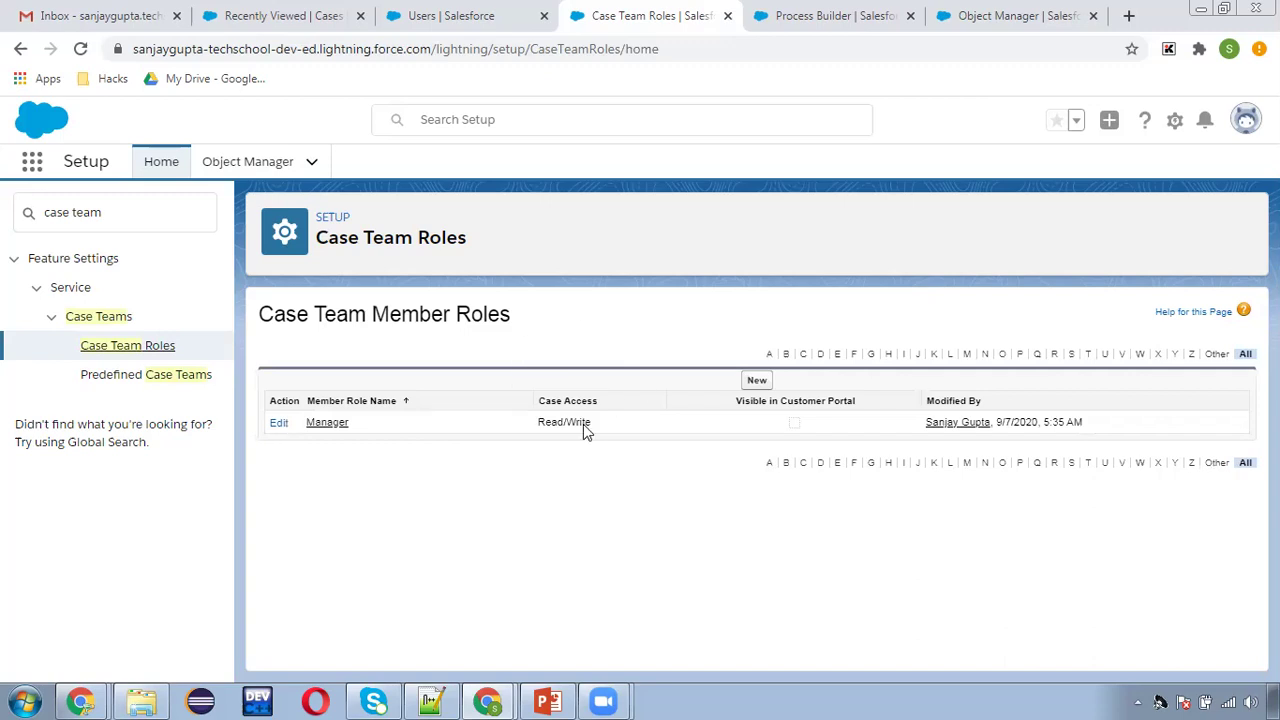
{"action": "left_click", "coordinate": [305, 16]}
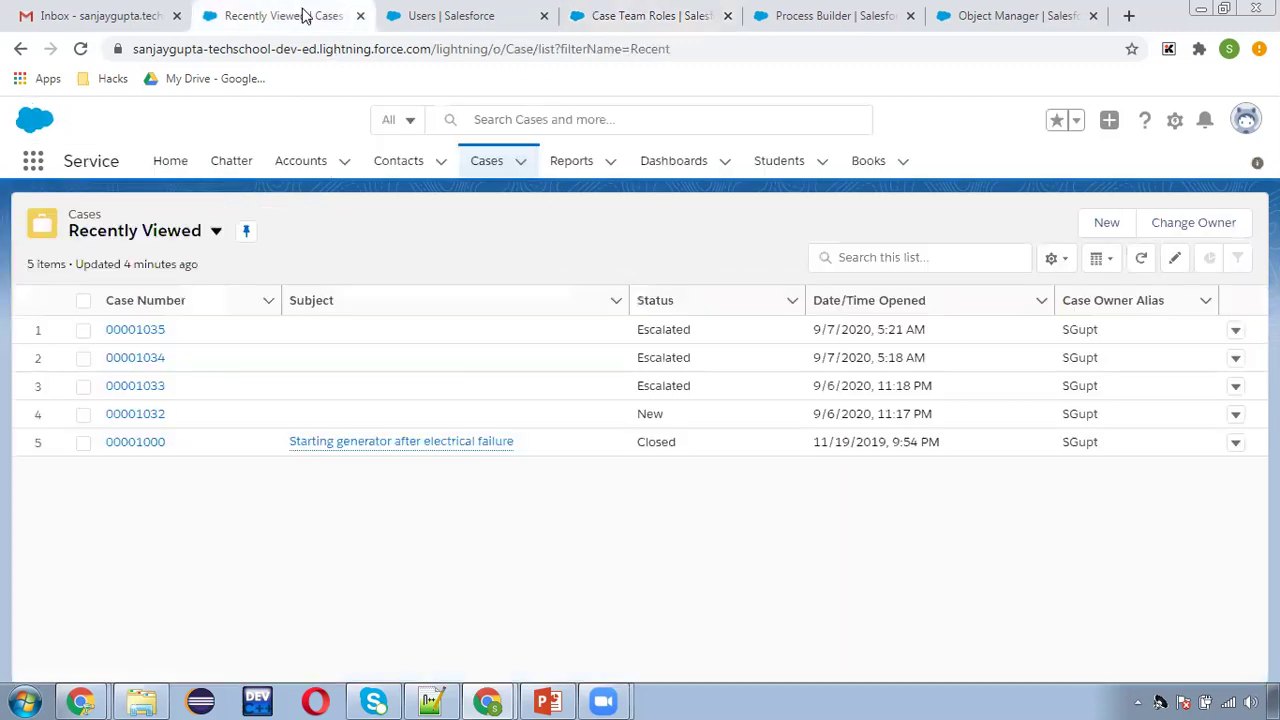
{"action": "left_click", "coordinate": [148, 329]}
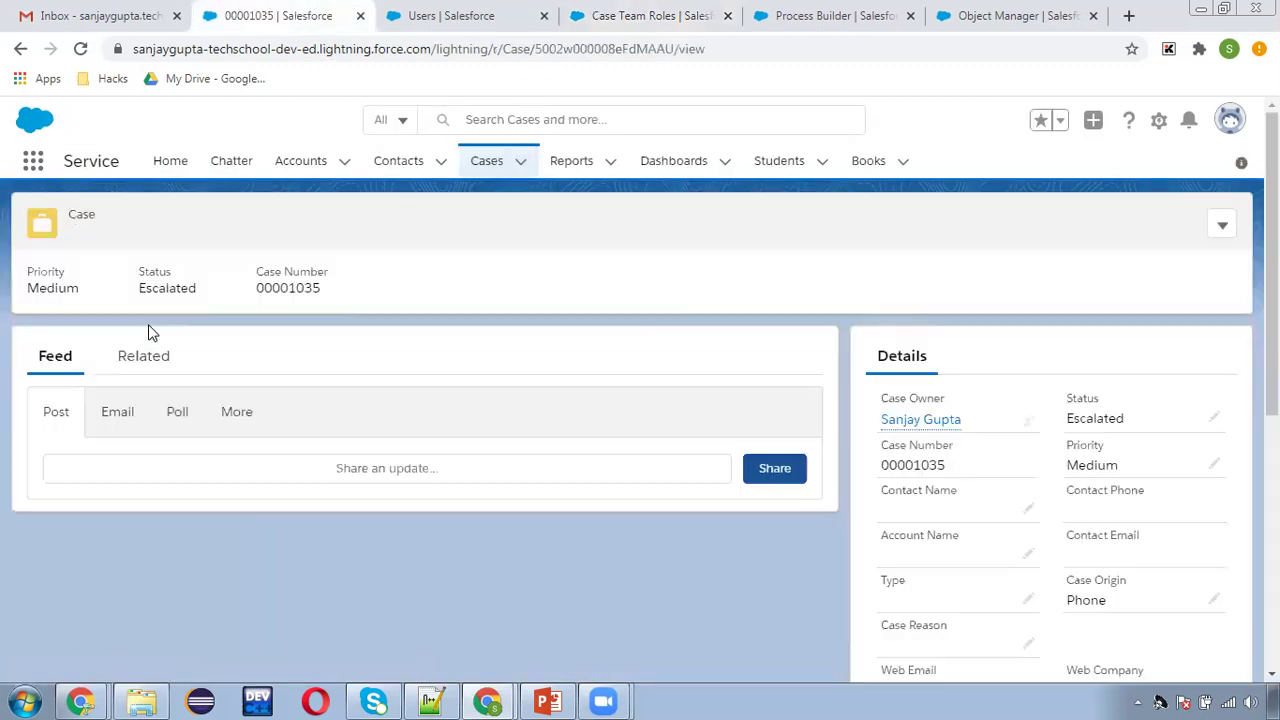
{"action": "left_click", "coordinate": [150, 366]}
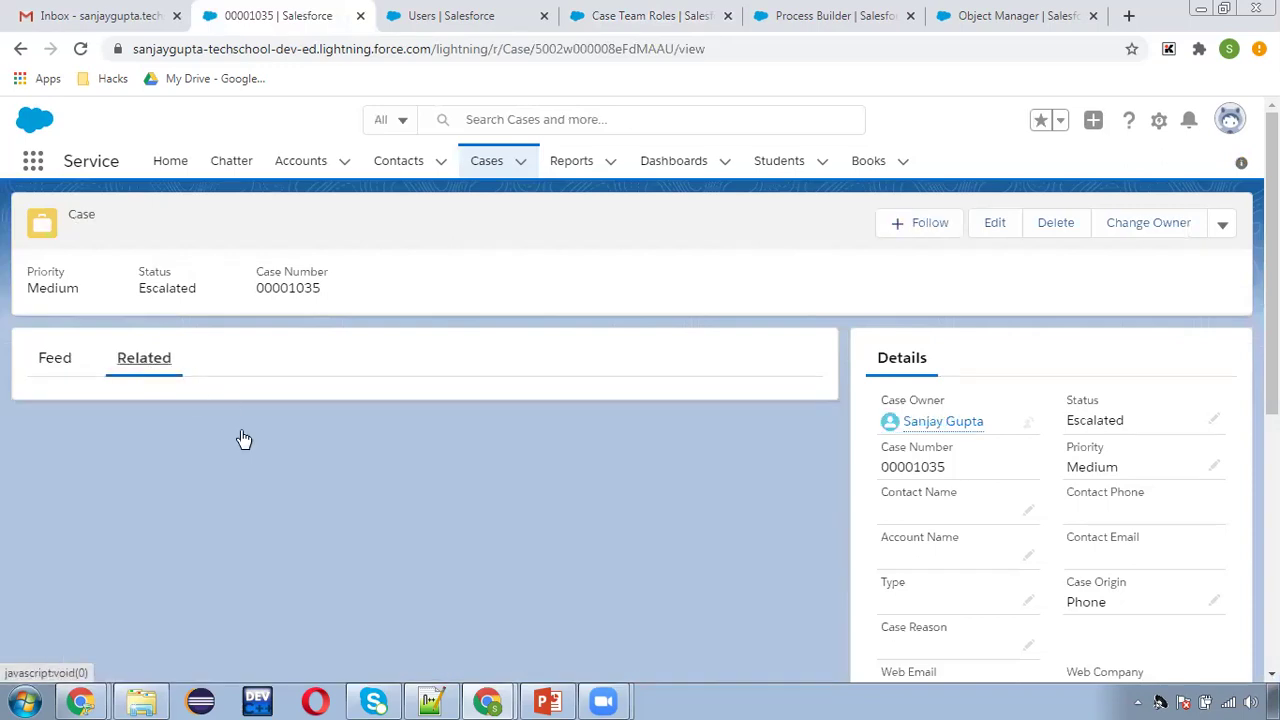
{"action": "scroll", "coordinate": [289, 466], "scroll_direction": "down", "scroll_amount": 2}
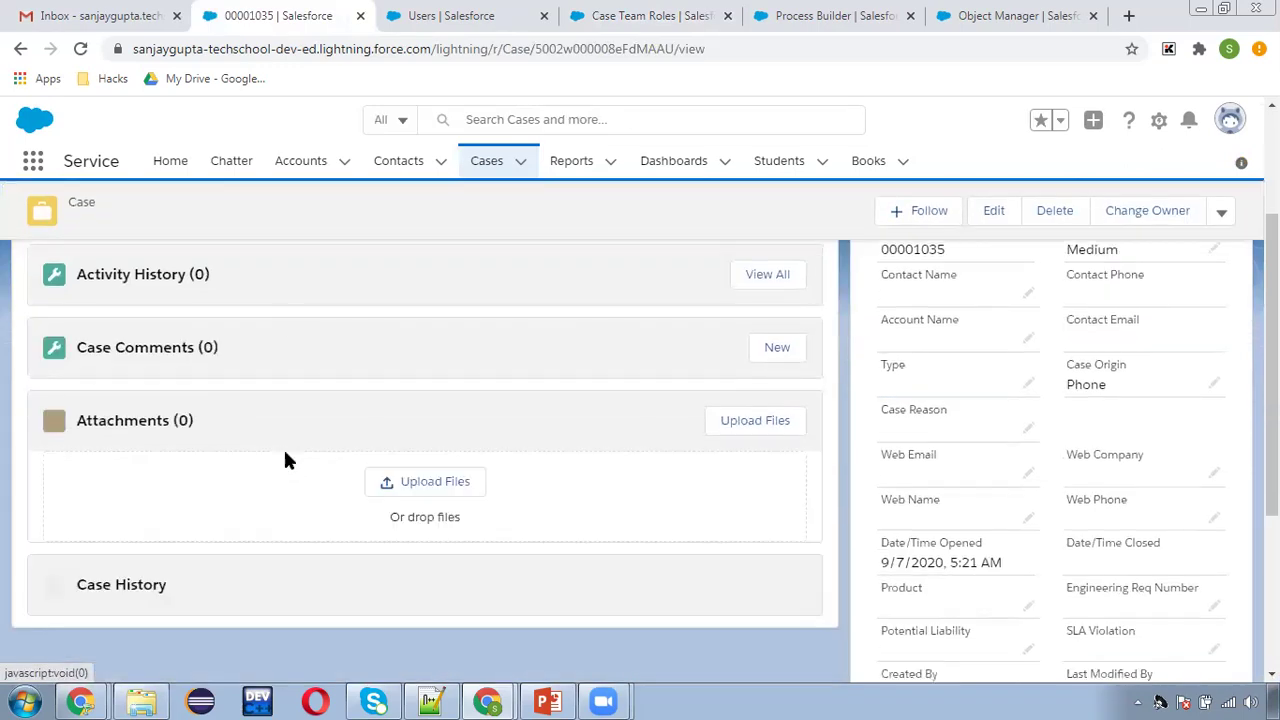
{"action": "scroll", "coordinate": [281, 463], "scroll_direction": "down", "scroll_amount": 2}
{"action": "scroll", "coordinate": [280, 463], "scroll_direction": "up", "scroll_amount": 4}
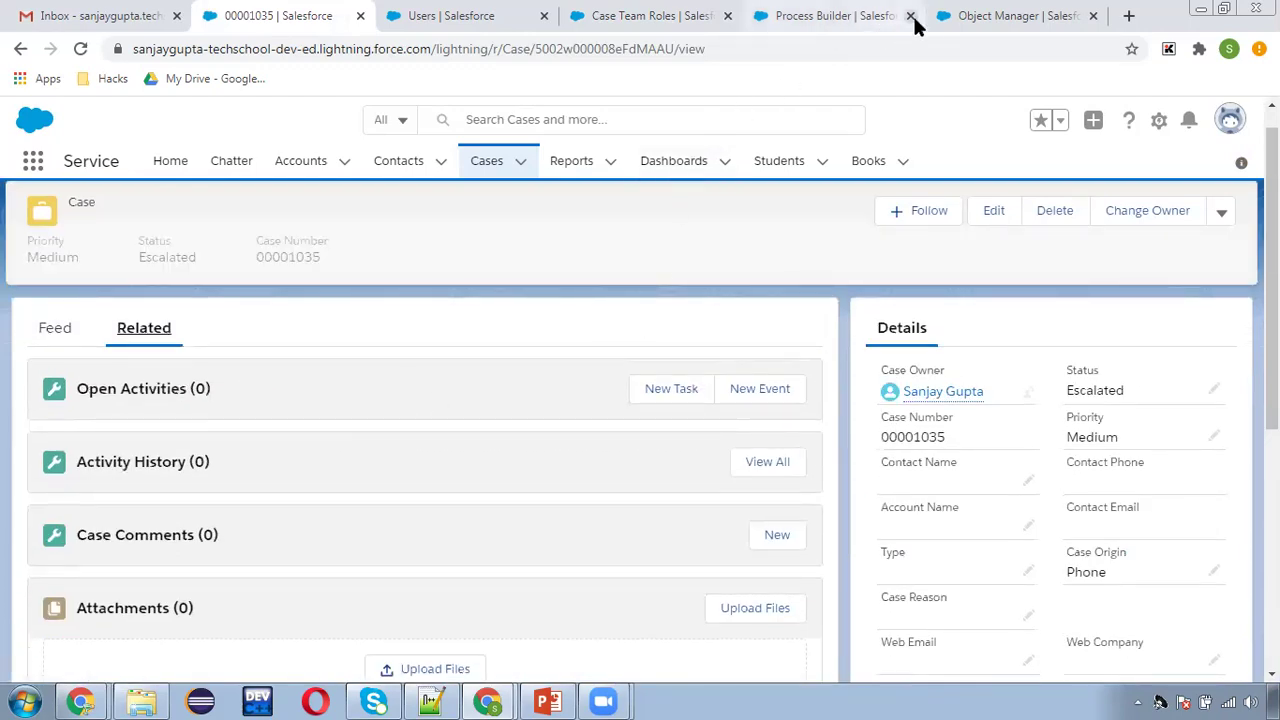
Find the Case object in Object Manager and open its page layout named Case Layout for editing.
{"action": "left_click", "coordinate": [636, 30]}
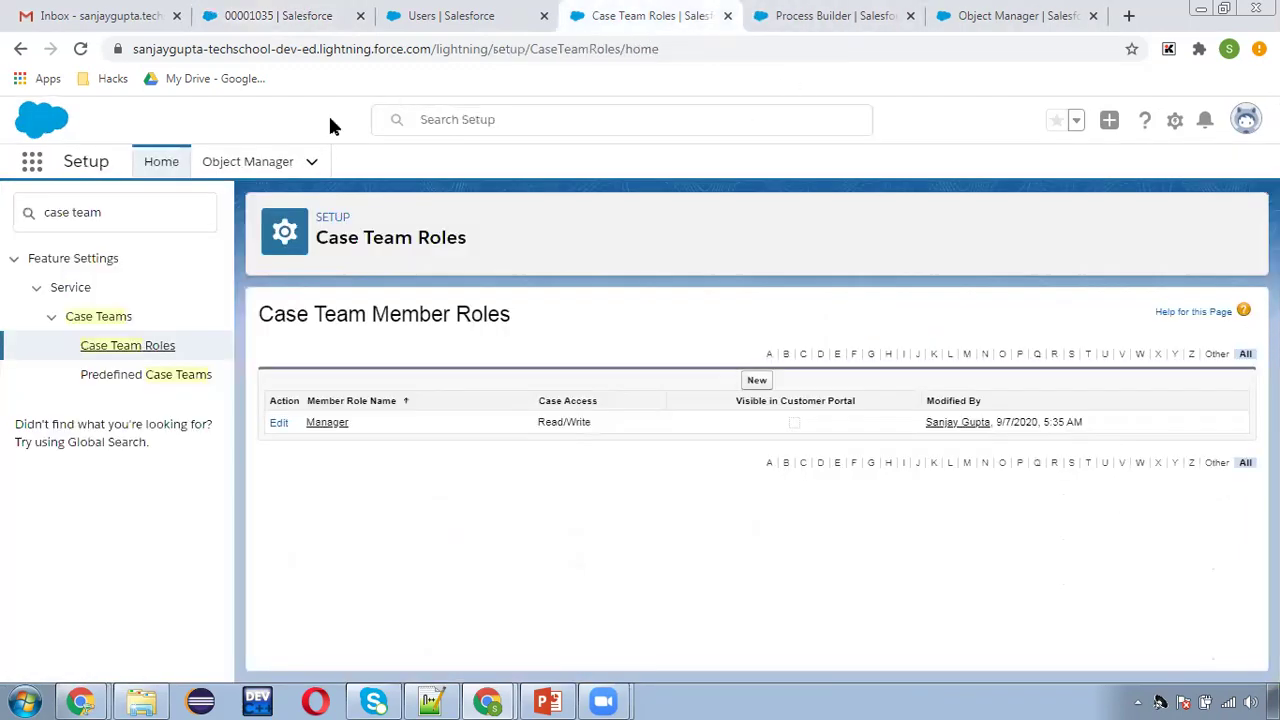
{"action": "left_click", "coordinate": [240, 165]}
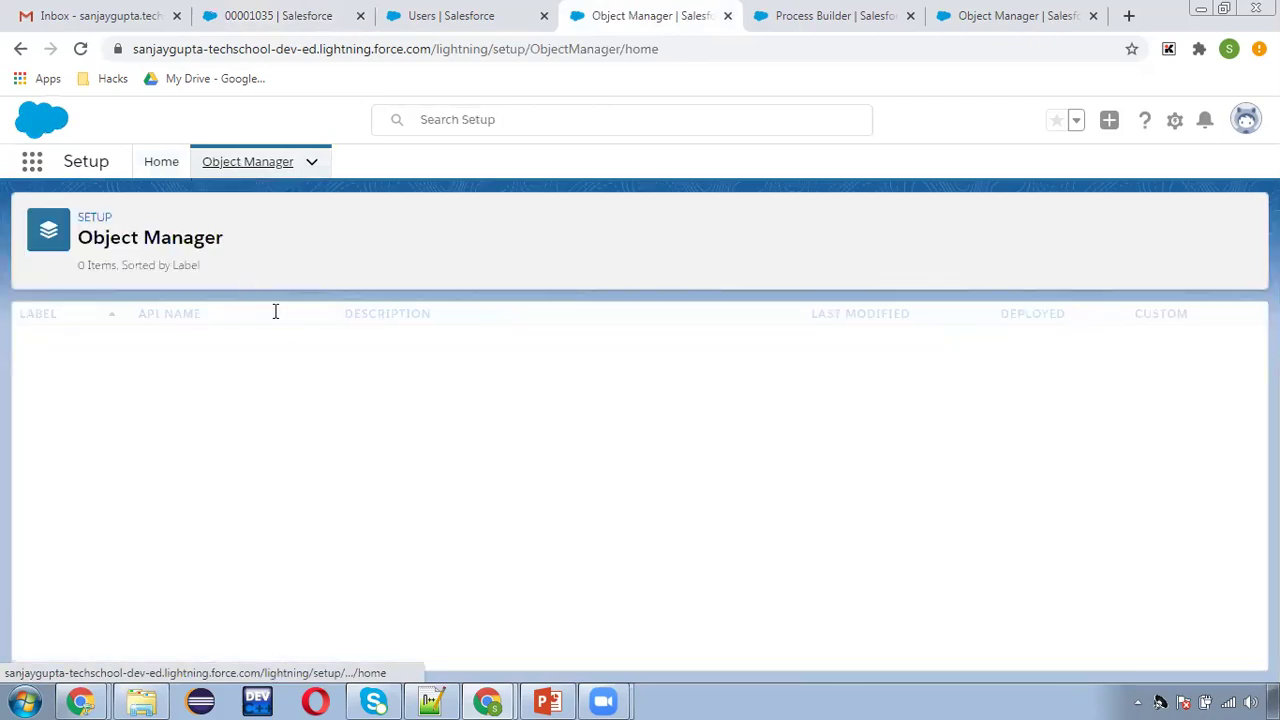
{"action": "left_click", "coordinate": [905, 222]}
{"action": "type", "text": "case"}
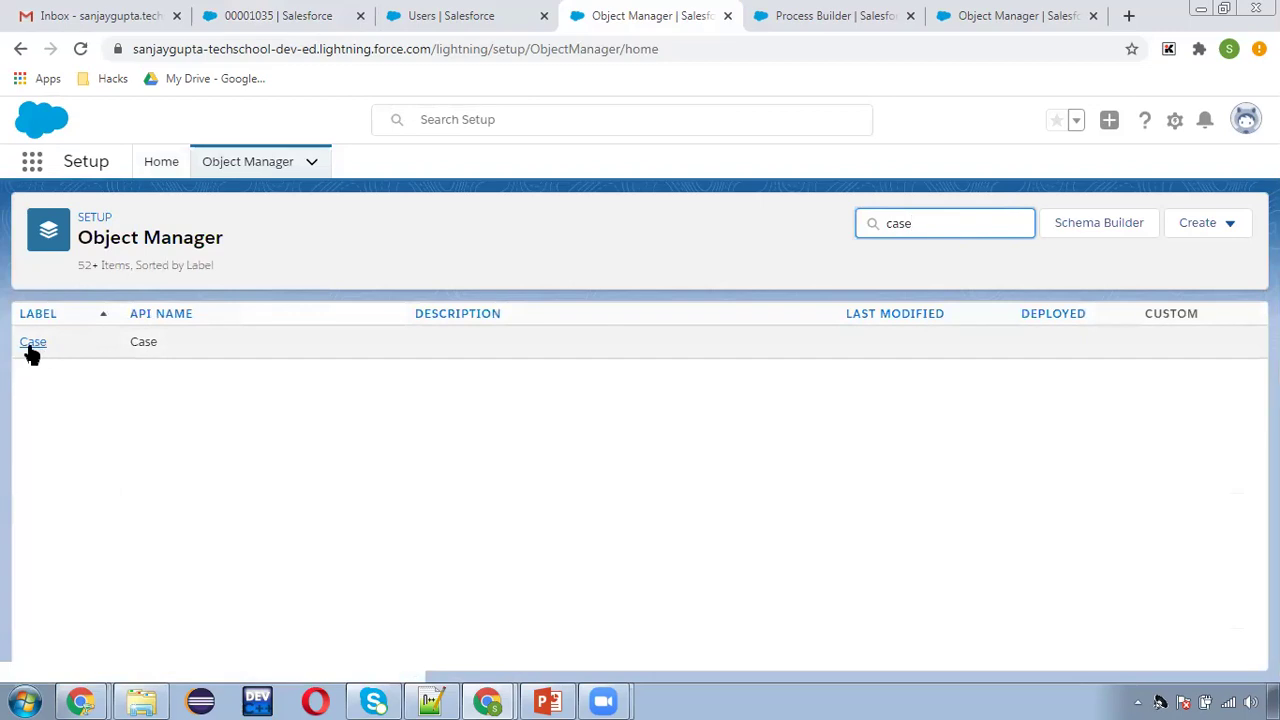
{"action": "left_click", "coordinate": [32, 342]}
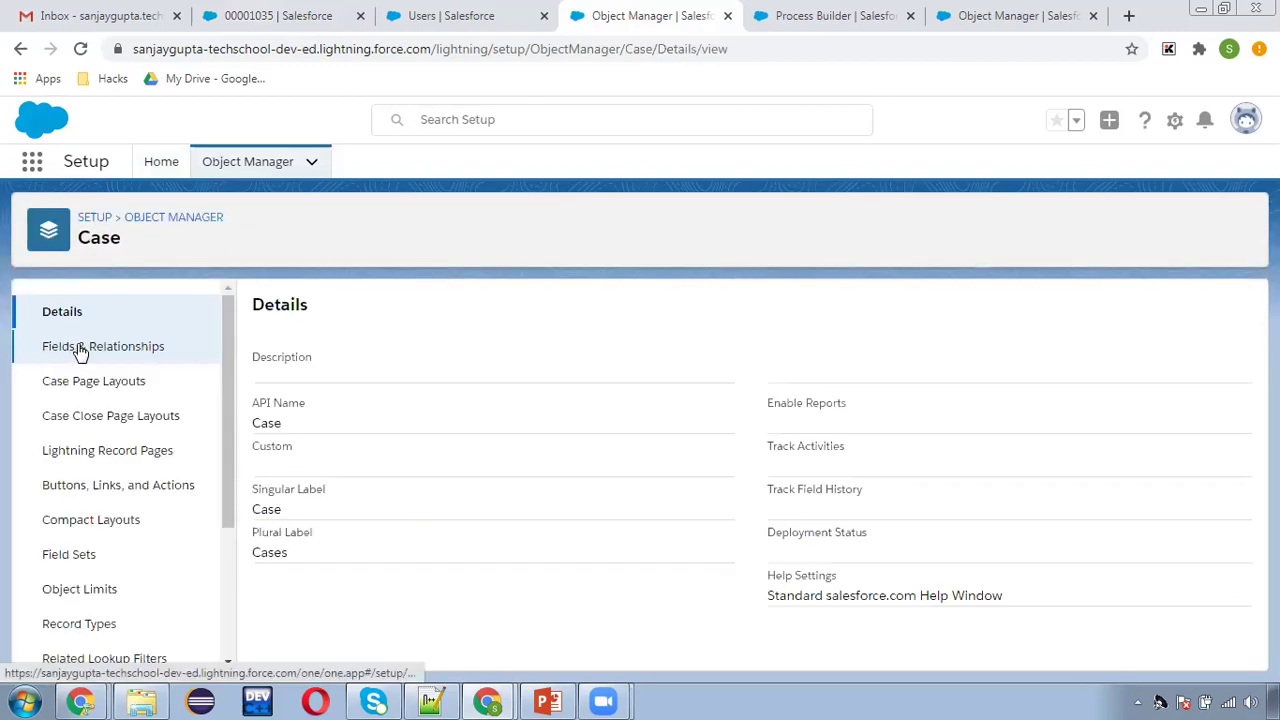
{"action": "left_click", "coordinate": [78, 349]}
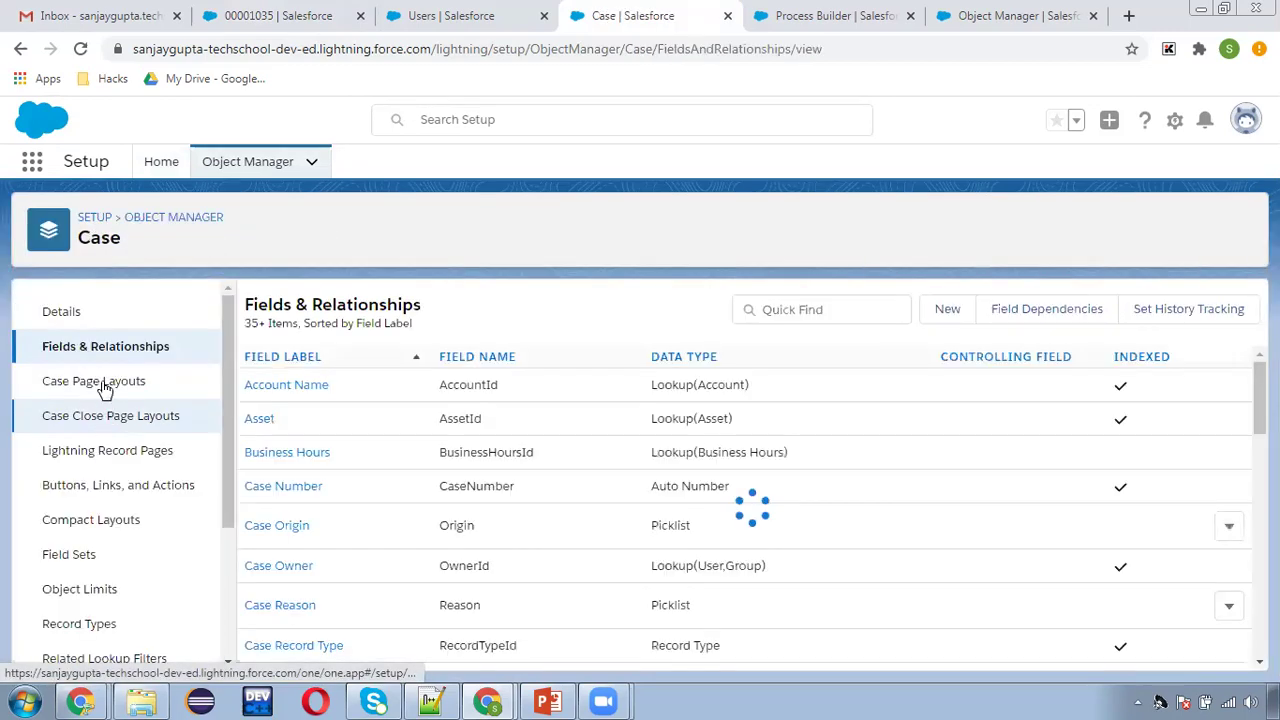
{"action": "left_click", "coordinate": [100, 382]}
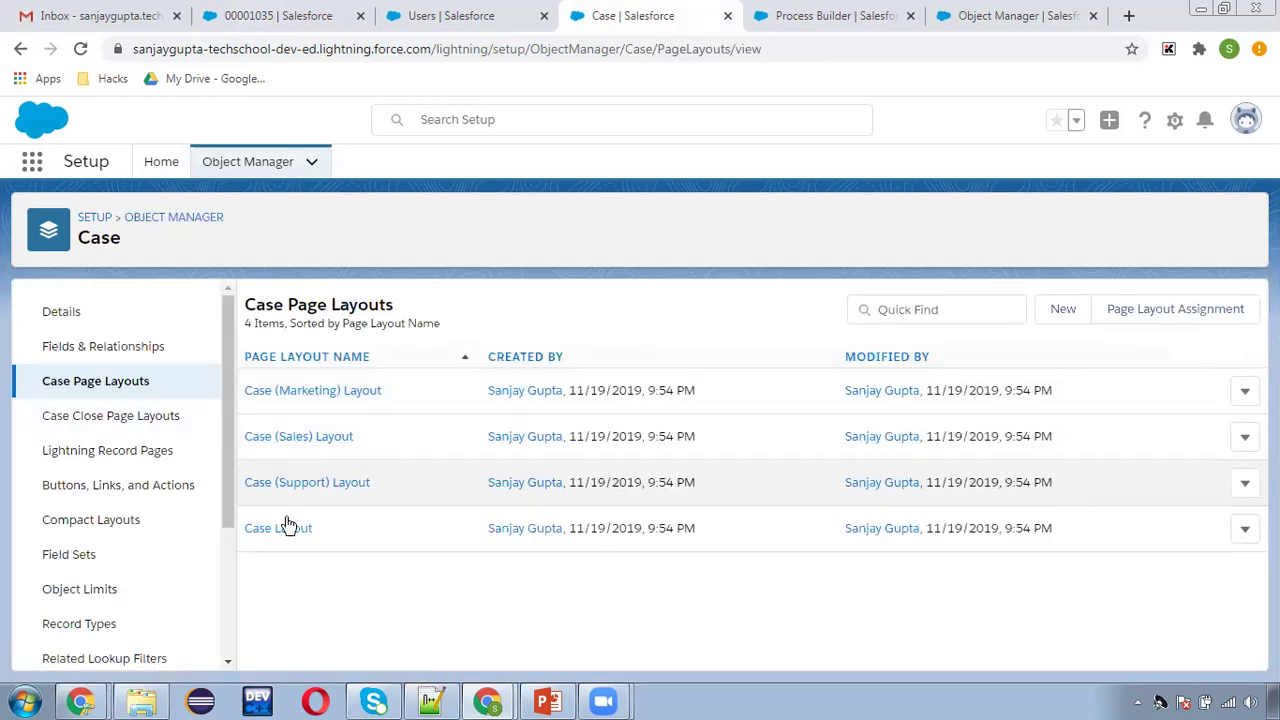
{"action": "left_click", "coordinate": [287, 530]}
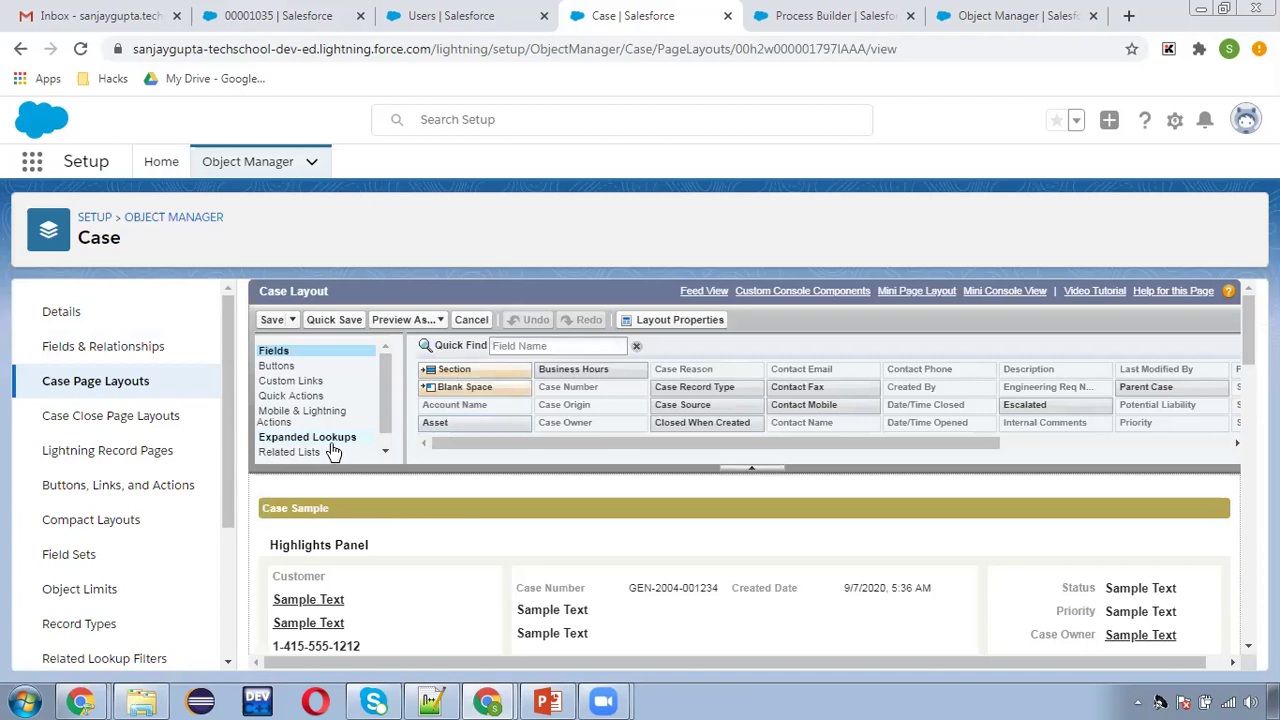
Add the Case Team related list above Solutions in the Case Layout and save the layout.
{"action": "scroll", "coordinate": [320, 455], "scroll_direction": "down", "scroll_amount": 5}
{"action": "scroll", "coordinate": [315, 460], "scroll_direction": "down", "scroll_amount": 5}
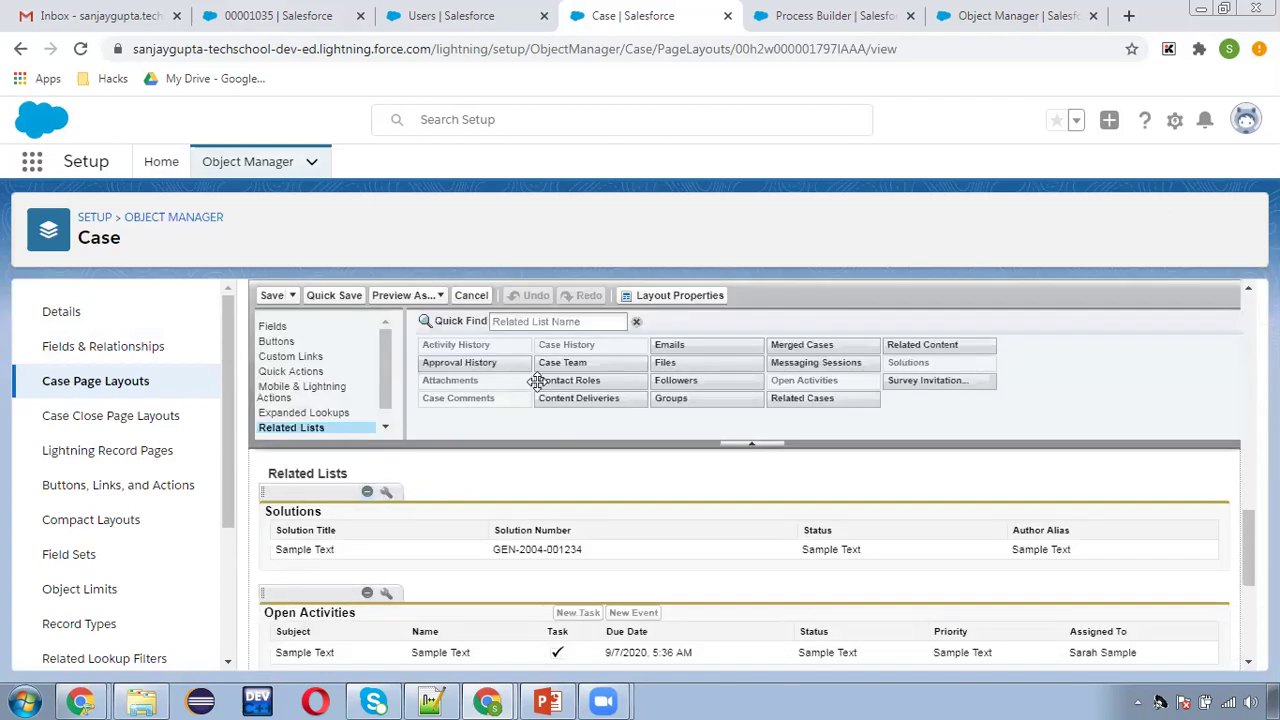
{"action": "left_click", "coordinate": [562, 321]}
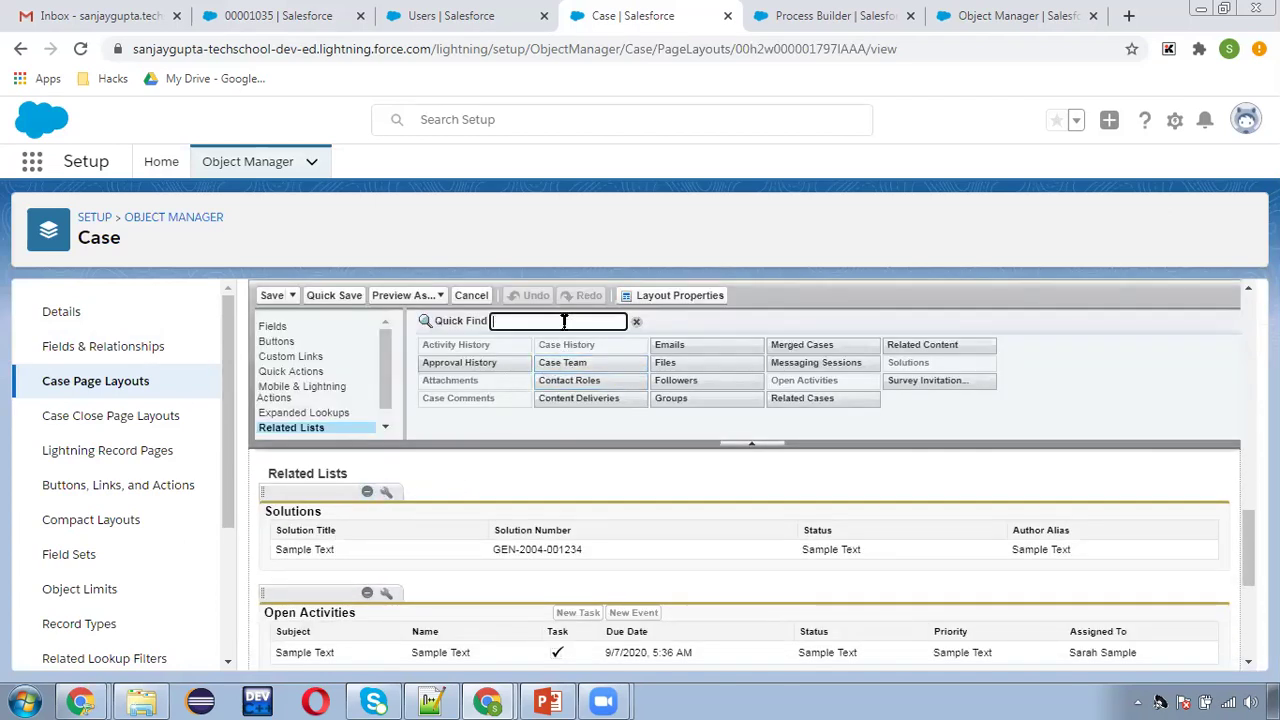
{"action": "type", "text": "case"}
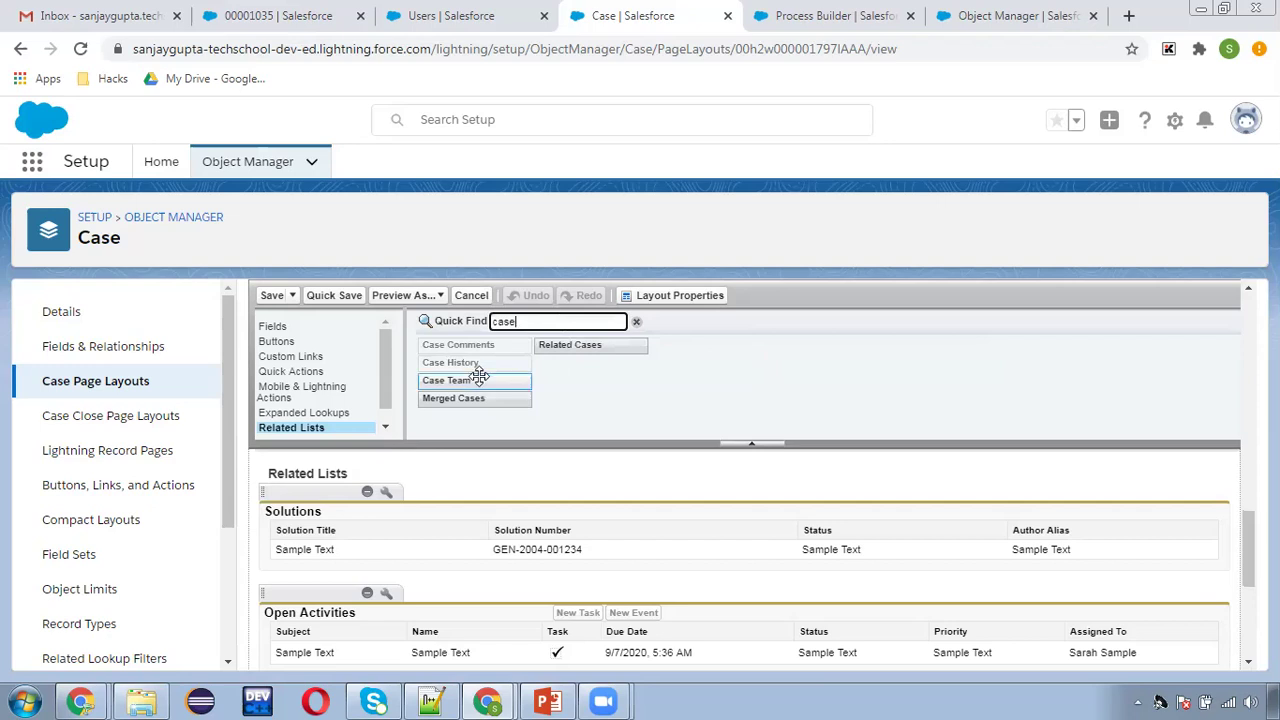
{"action": "left_click_drag", "start_coordinate": [480, 379], "coordinate": [415, 561]}
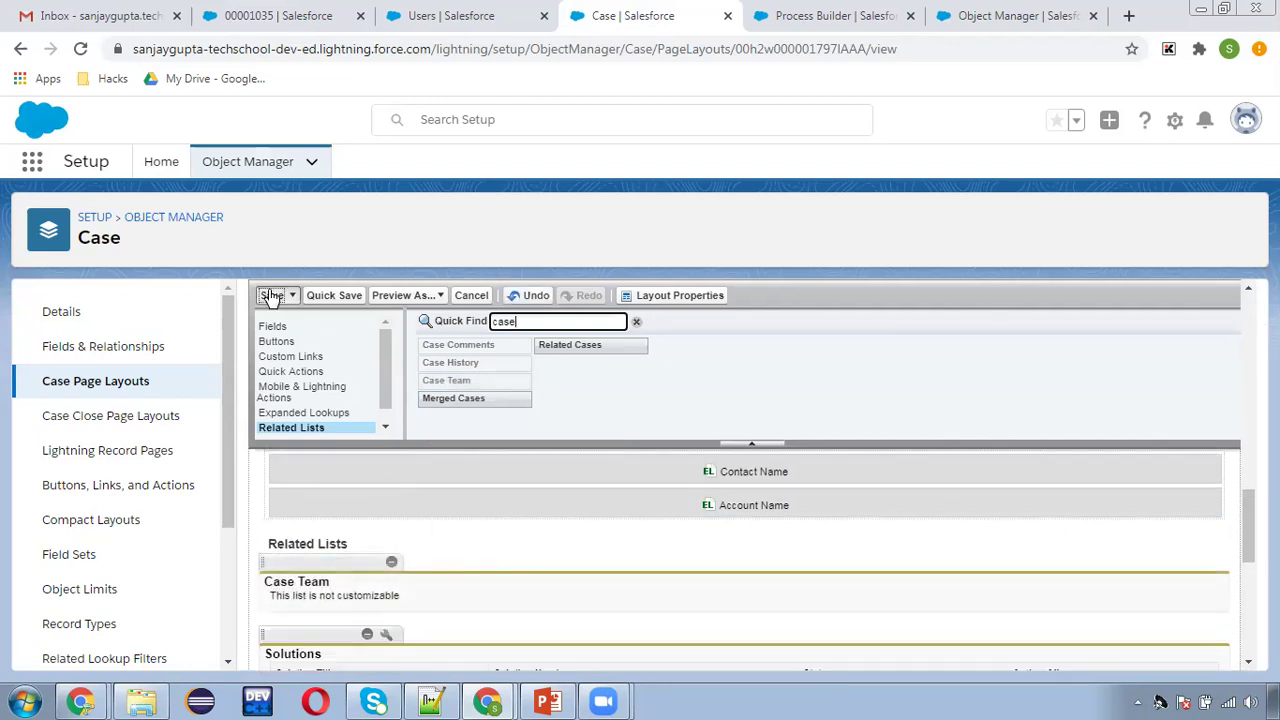
{"action": "left_click", "coordinate": [270, 295]}
{"action": "left_click", "coordinate": [662, 540]}
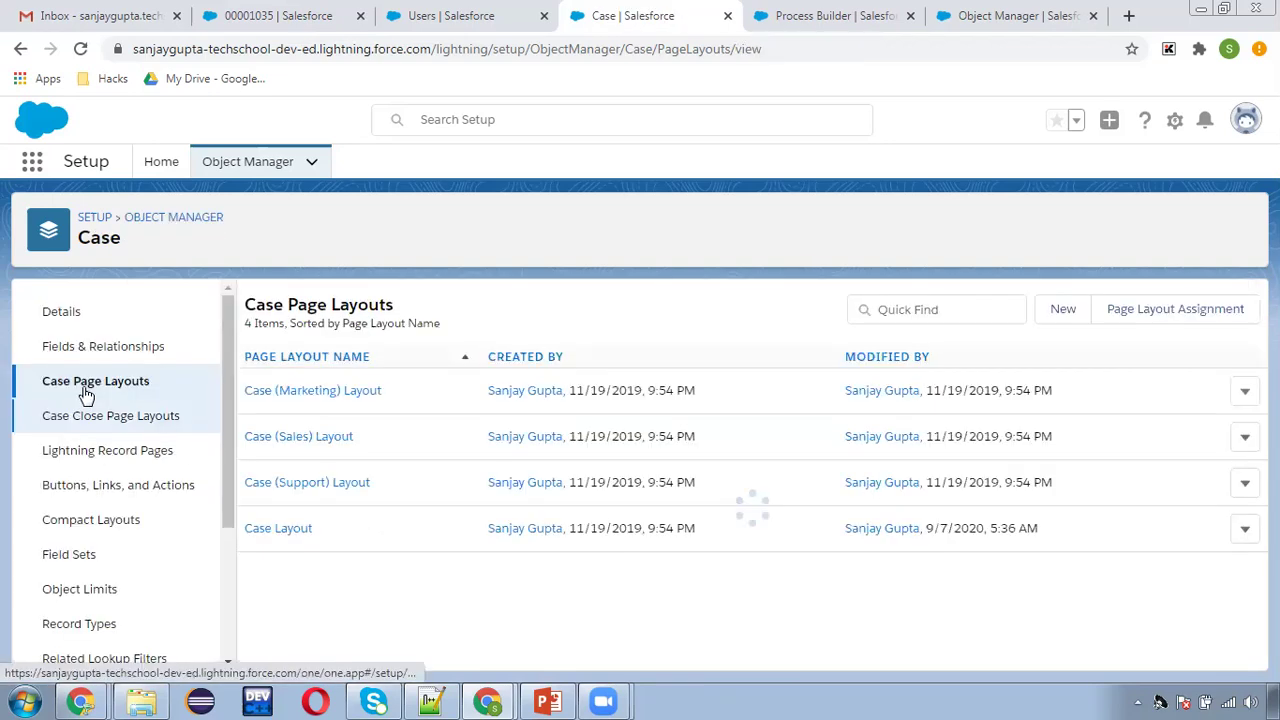
Review the Case page layout assignments by profile and record type, and return to the page layouts list.
{"action": "left_click", "coordinate": [1132, 322]}
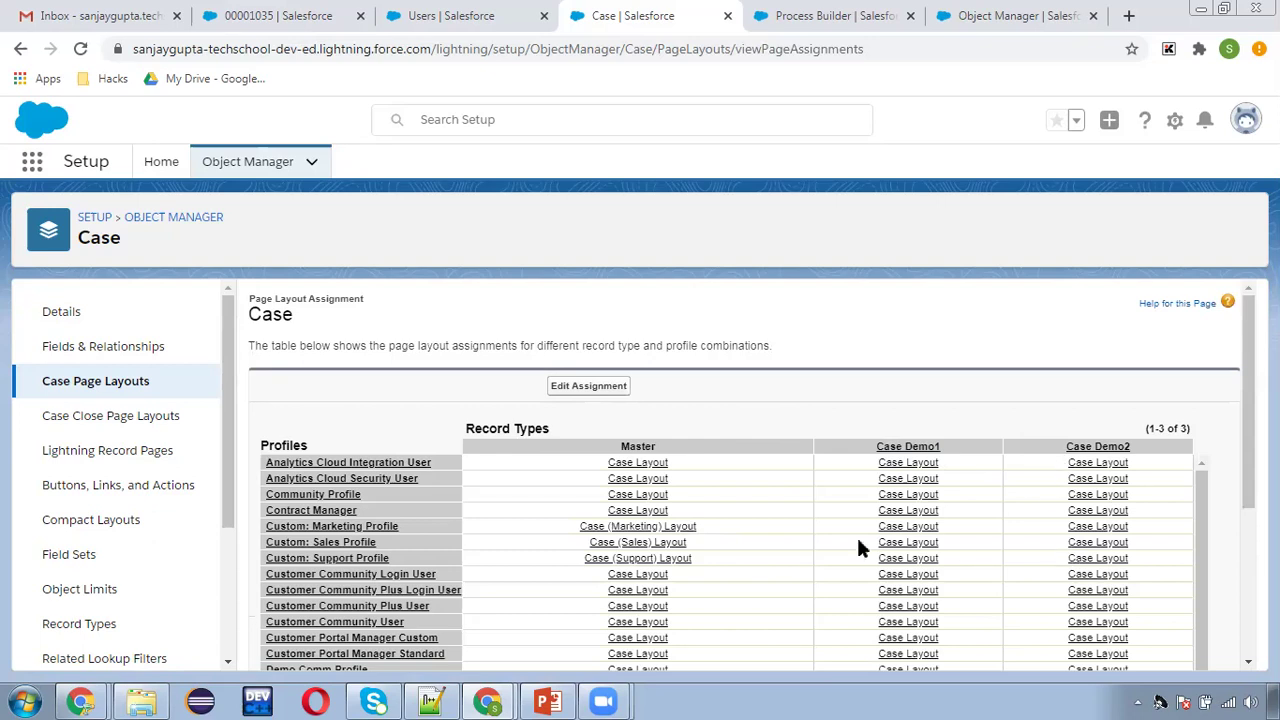
{"action": "scroll", "coordinate": [1040, 512], "scroll_direction": "down", "scroll_amount": 1}
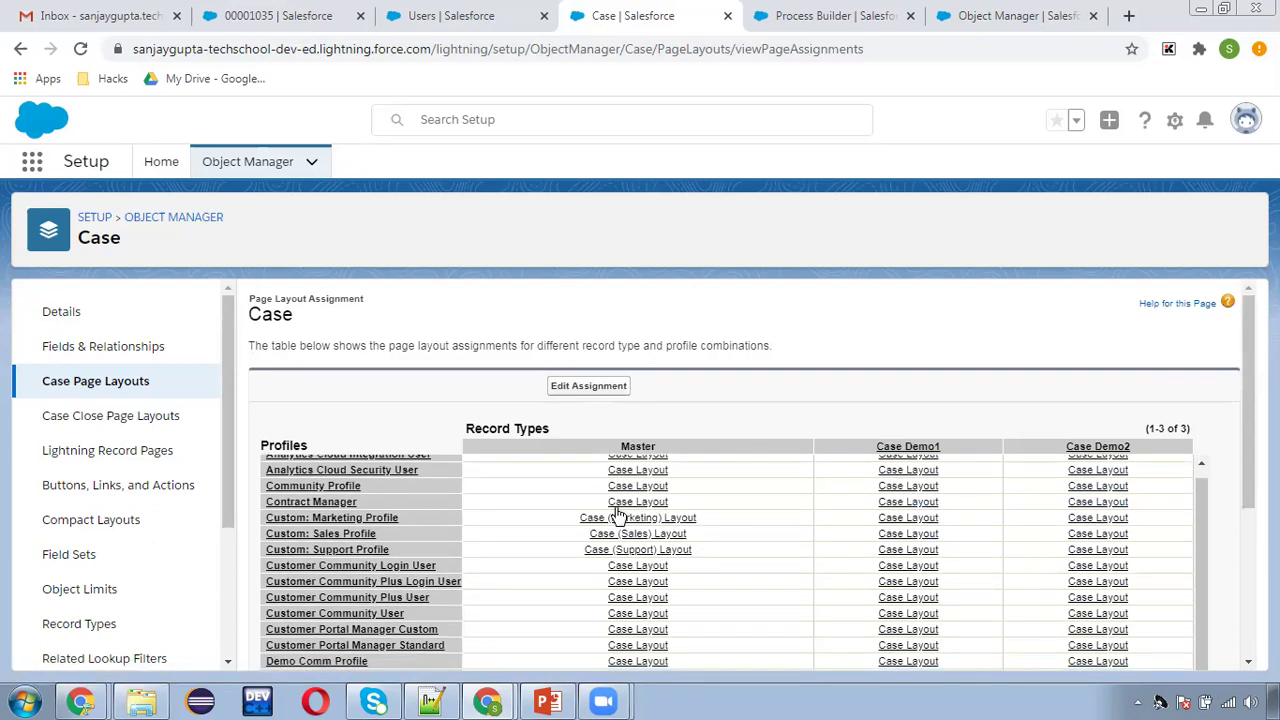
{"action": "left_click", "coordinate": [143, 381]}
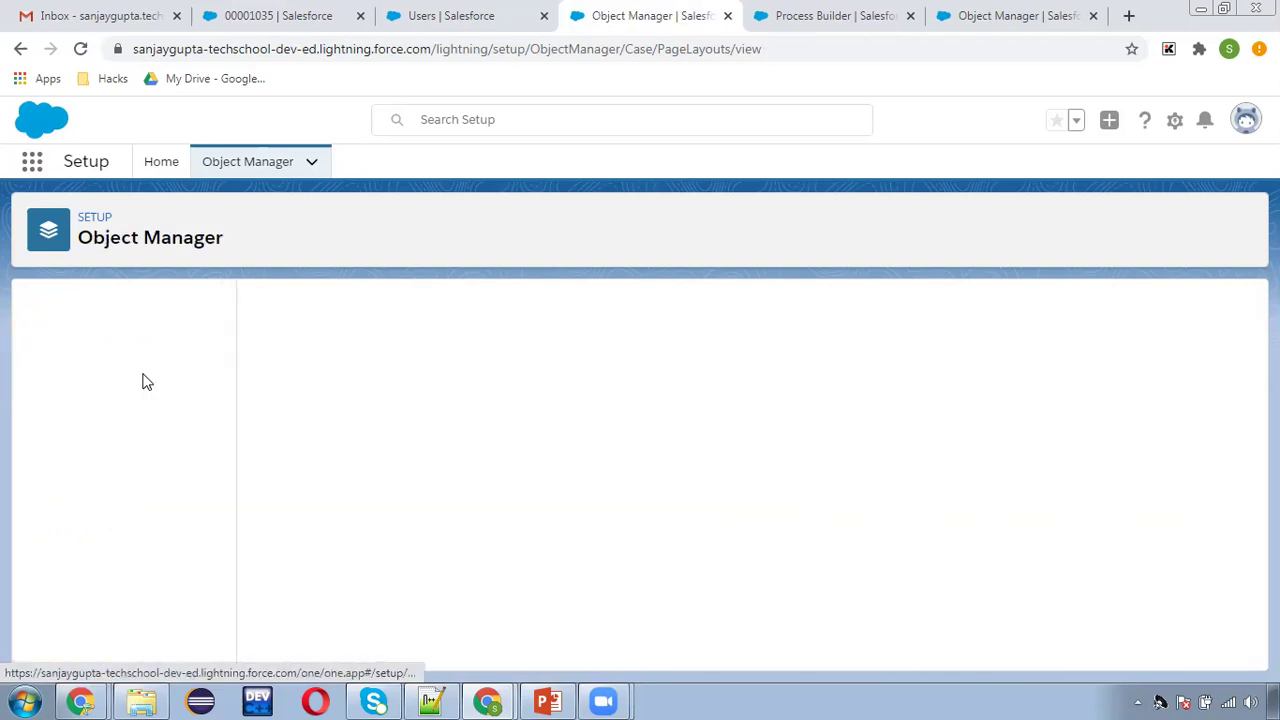
Check the case owner's manager in the Users list and view the existing Process Builder processes and the Object Manager list.
{"action": "key", "text": "alt+Tab"}
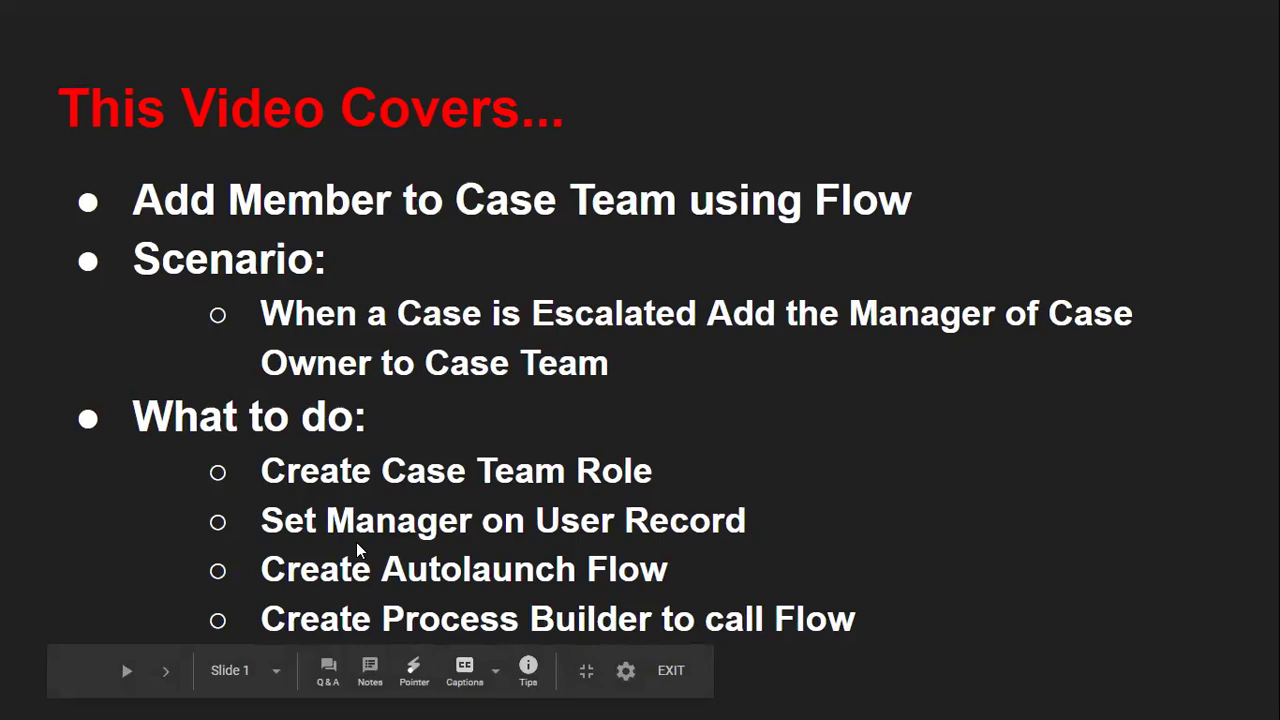
{"action": "key", "text": "alt+Tab"}
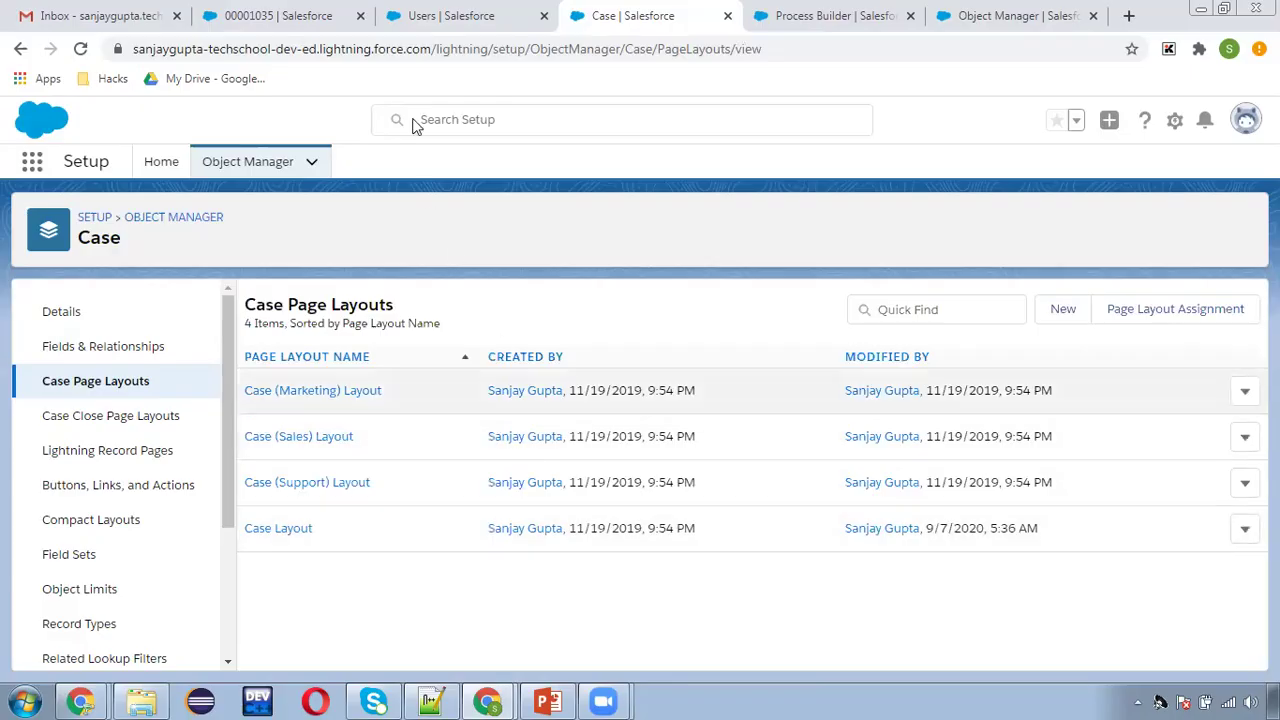
{"action": "left_click", "coordinate": [420, 16]}
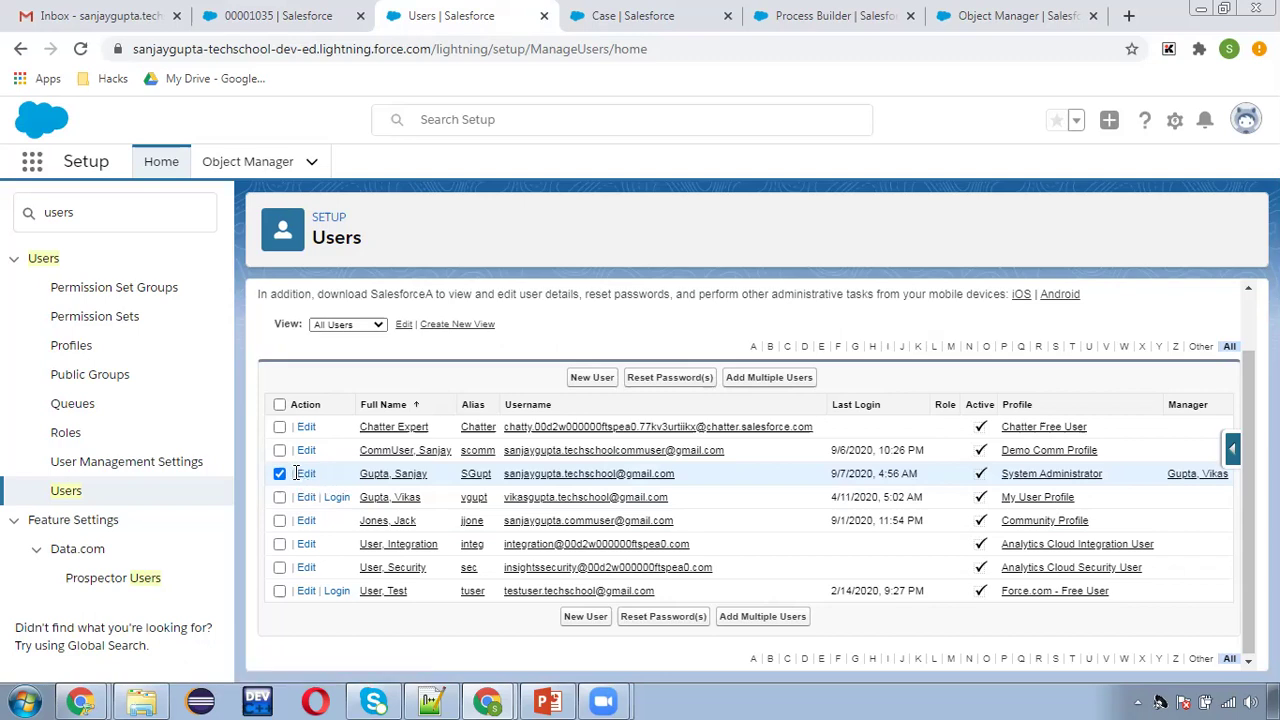
{"action": "left_click", "coordinate": [840, 8]}
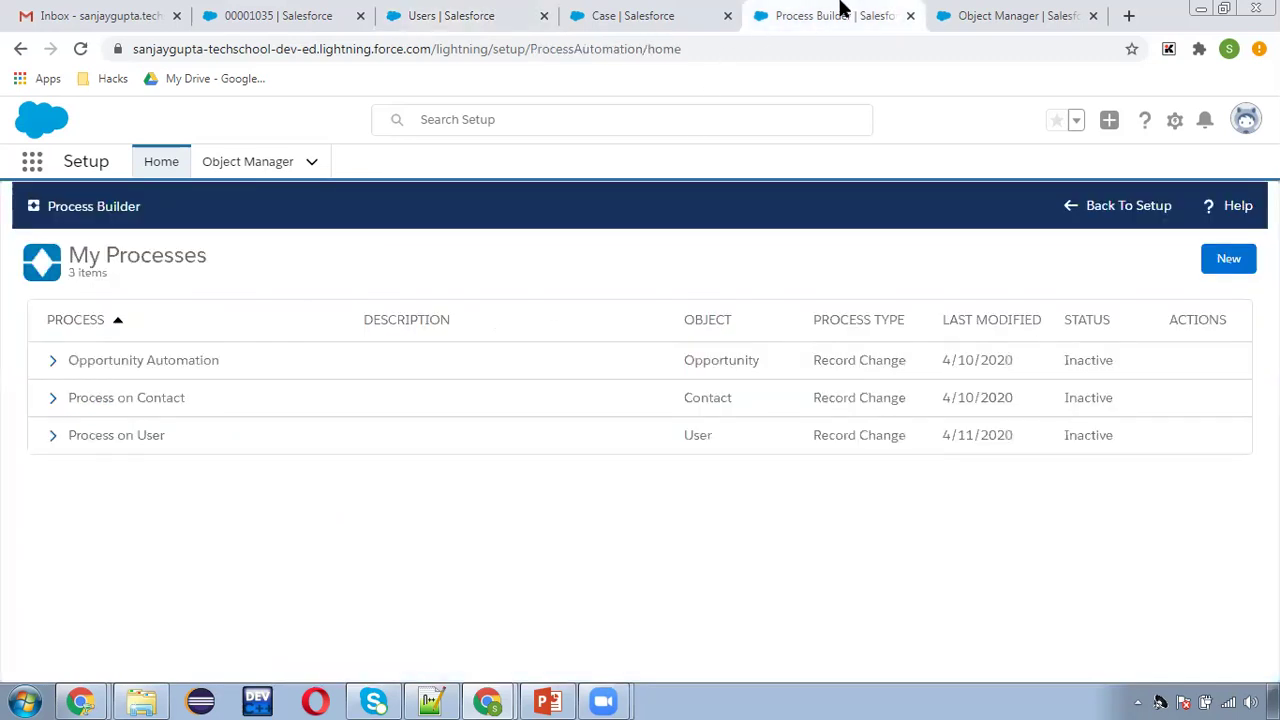
{"action": "left_click", "coordinate": [944, 12]}
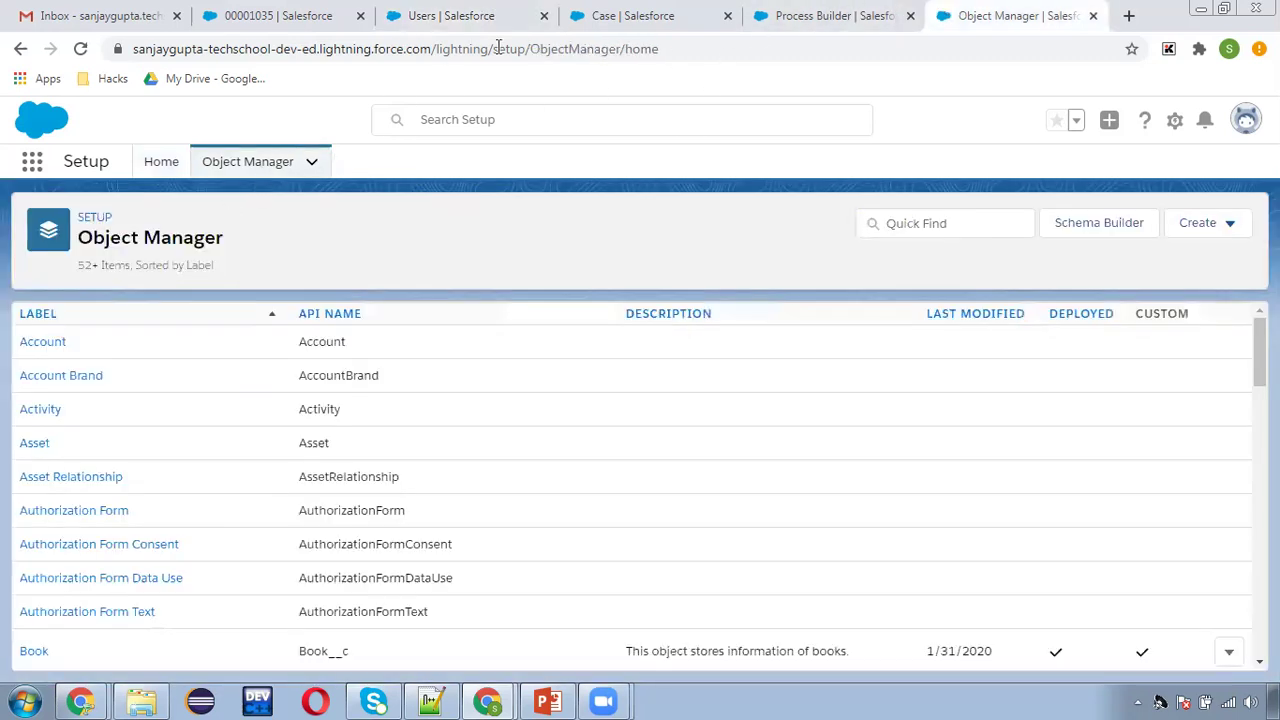
Search Setup for "flow" and open the Flows list under Process Automation.
{"action": "left_click", "coordinate": [586, 12]}
{"action": "left_click", "coordinate": [490, 12]}
{"action": "left_click", "coordinate": [600, 14]}
{"action": "left_click", "coordinate": [152, 168]}
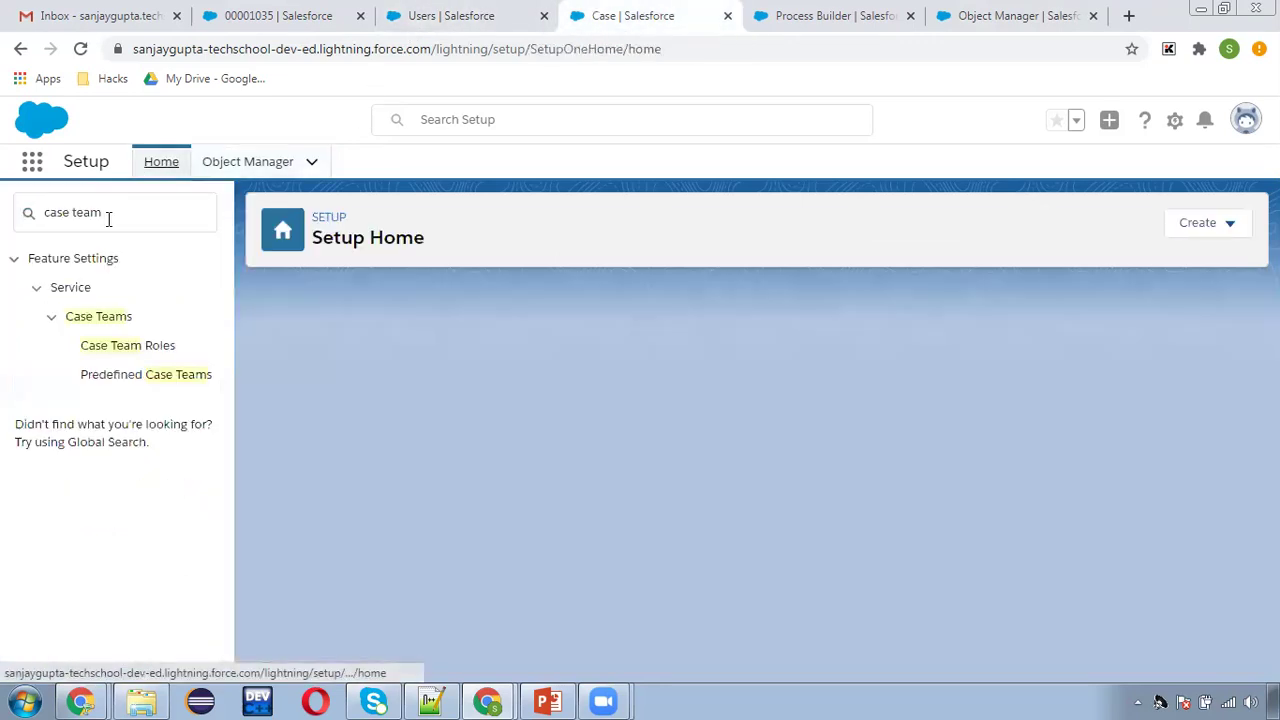
{"action": "left_click_drag", "start_coordinate": [108, 218], "coordinate": [34, 210]}
{"action": "type", "text": "flow"}
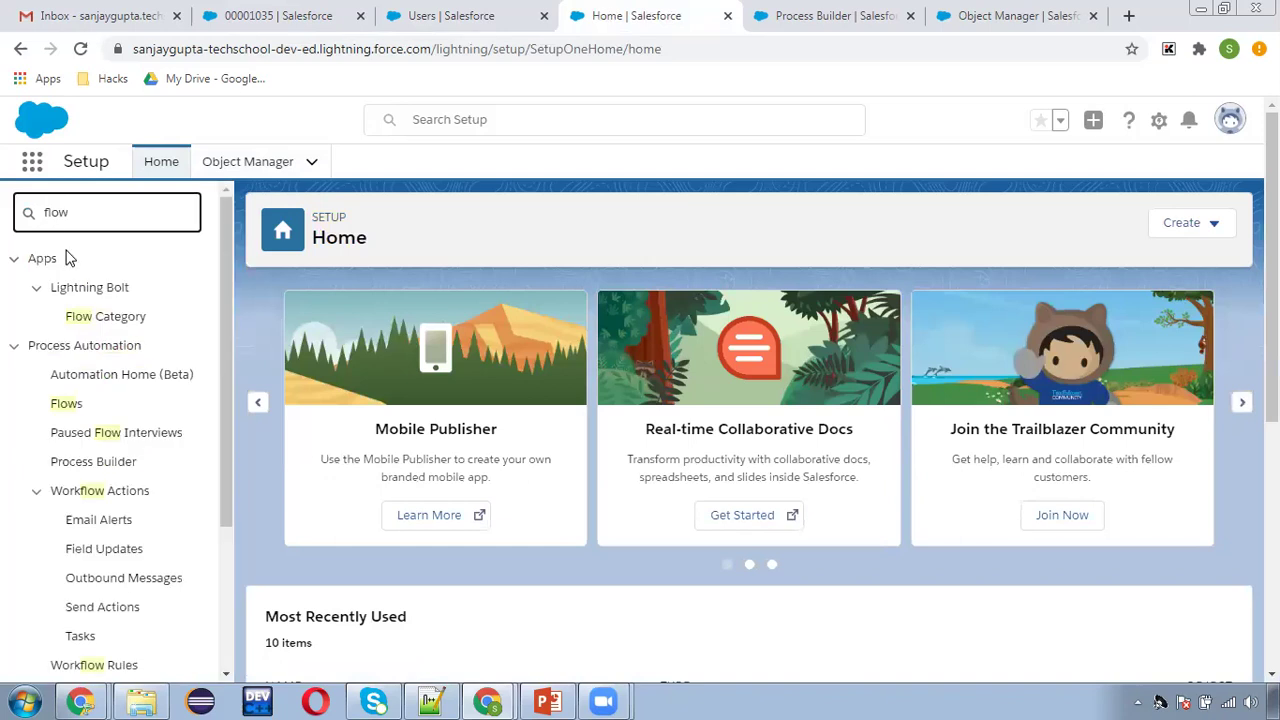
{"action": "left_click", "coordinate": [66, 404]}
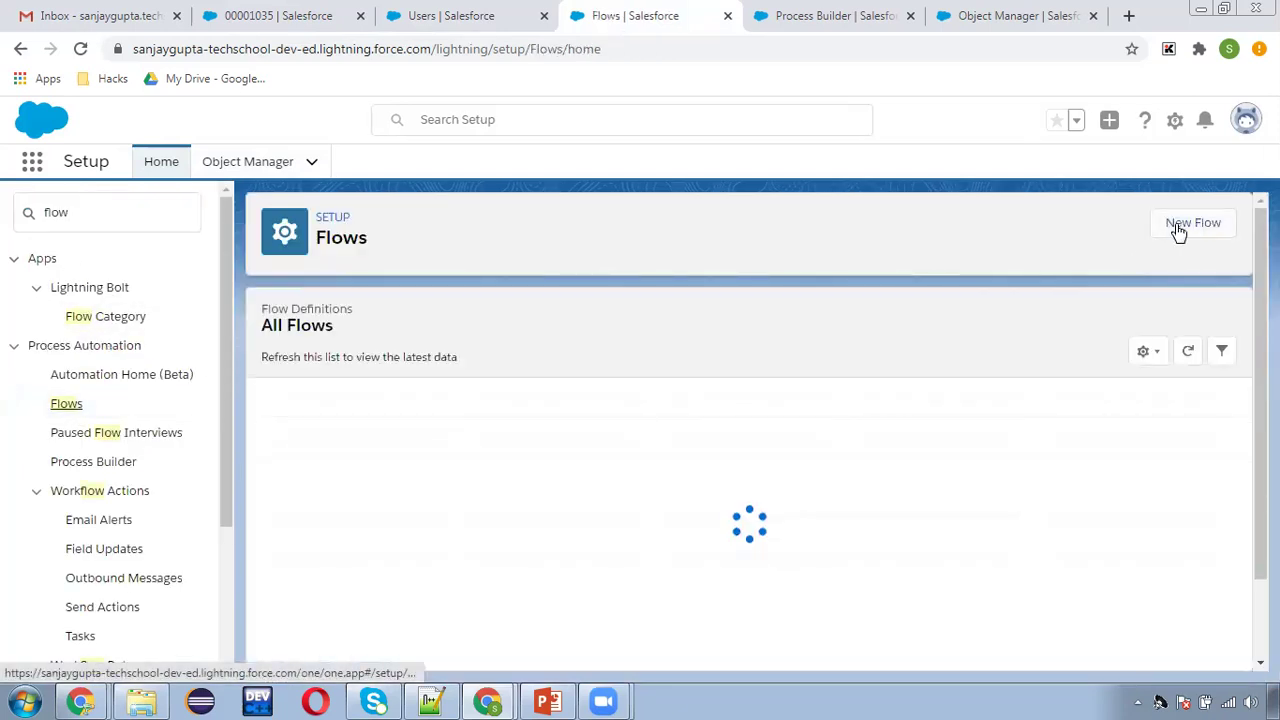
Create a new flow of the type Autolaunched Flow (No Trigger).
{"action": "left_click", "coordinate": [1177, 226]}
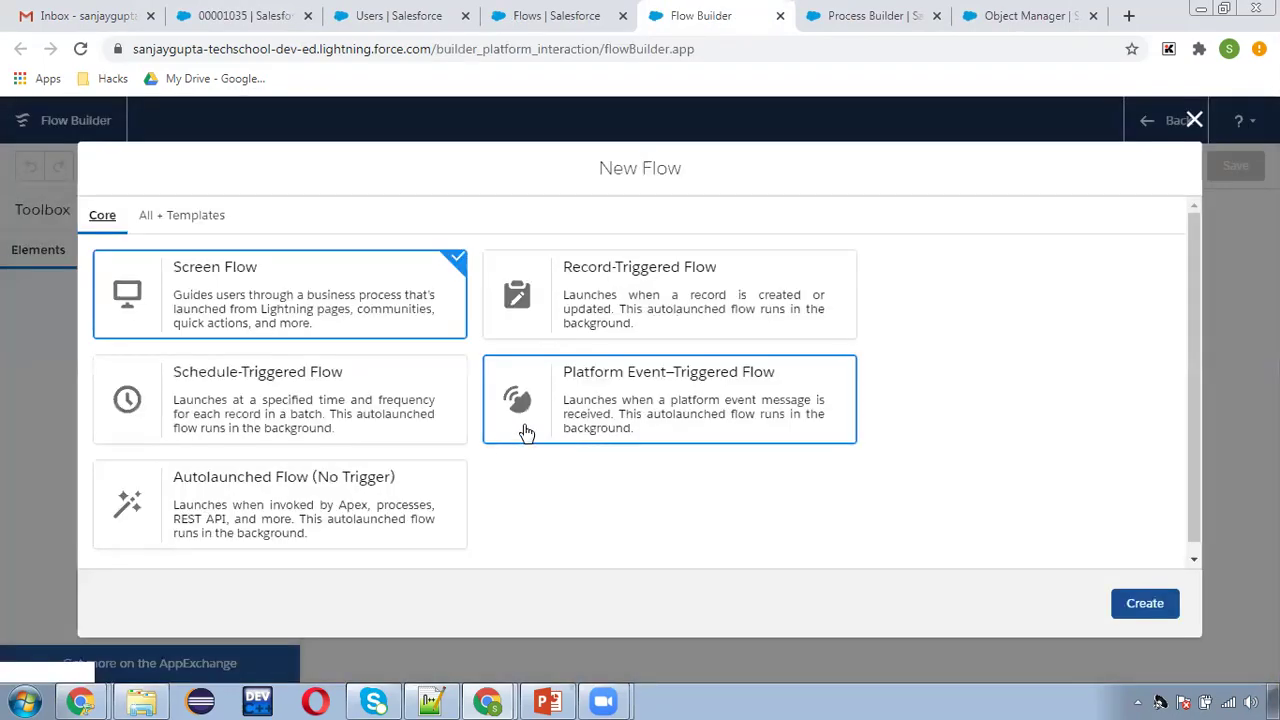
{"action": "left_click", "coordinate": [288, 492]}
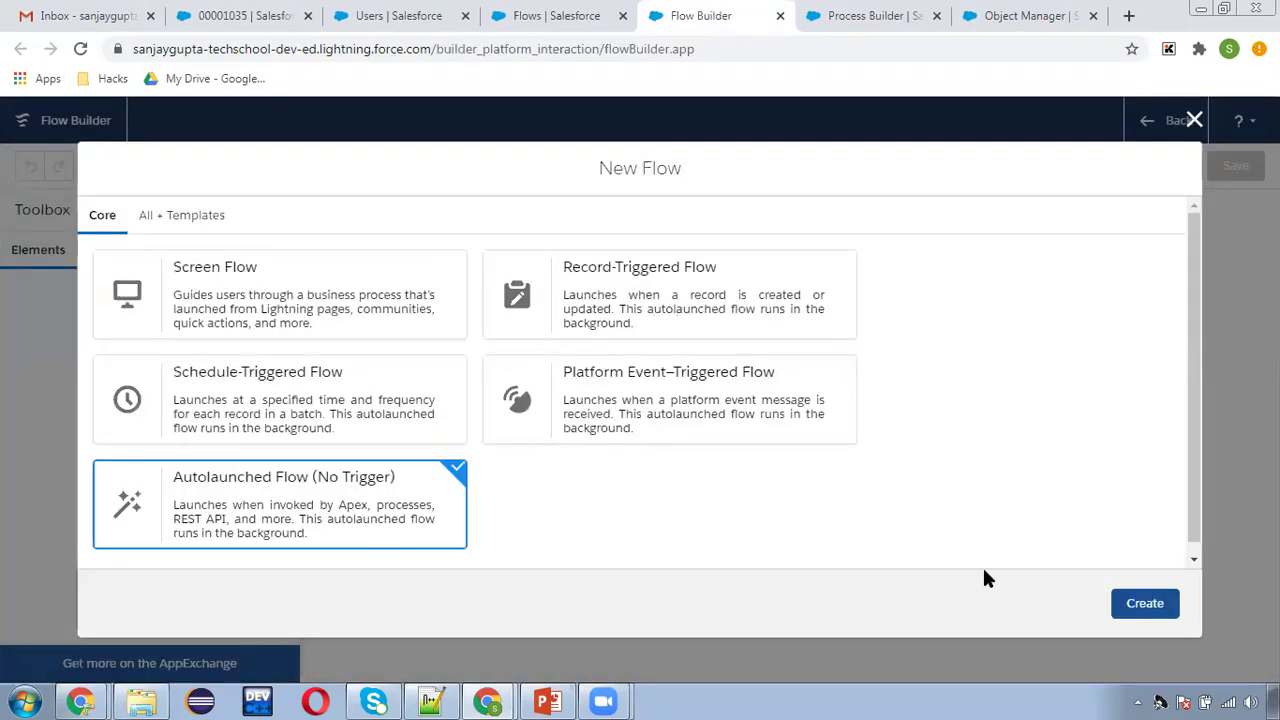
{"action": "left_click", "coordinate": [1143, 604]}
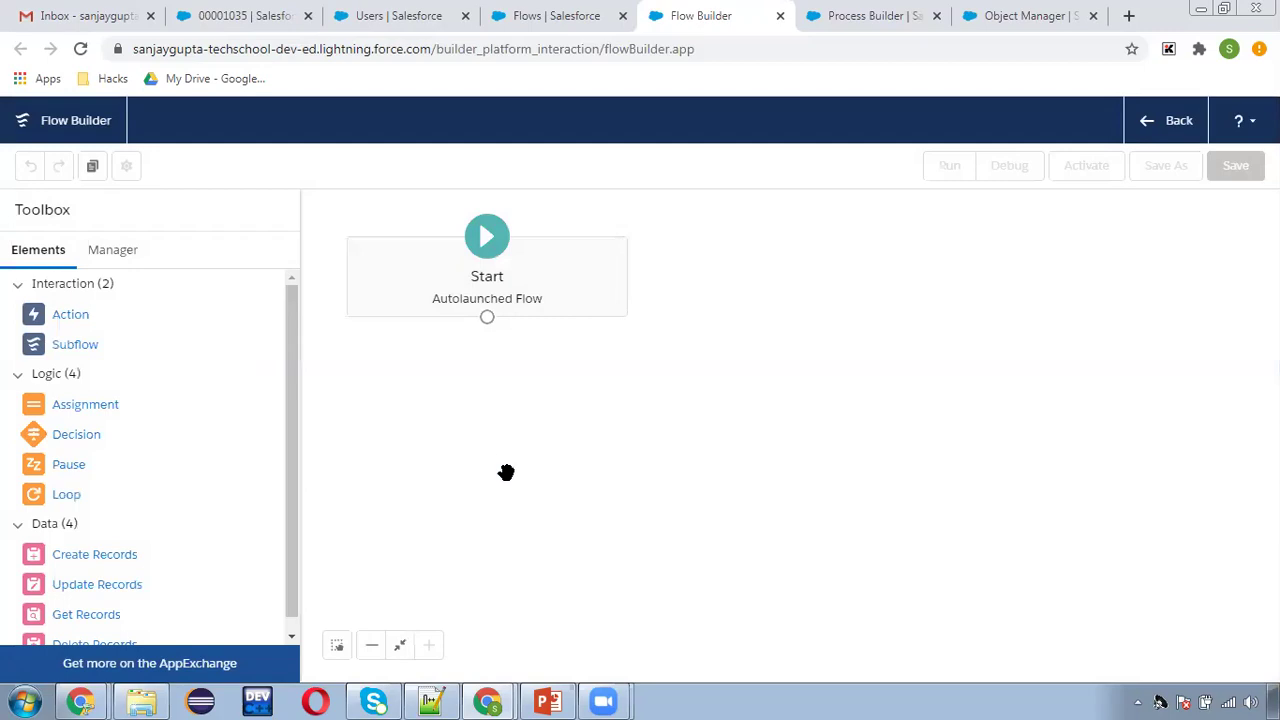
Create a Text variable resource named caseId that is available for input.
{"action": "left_click", "coordinate": [112, 249]}
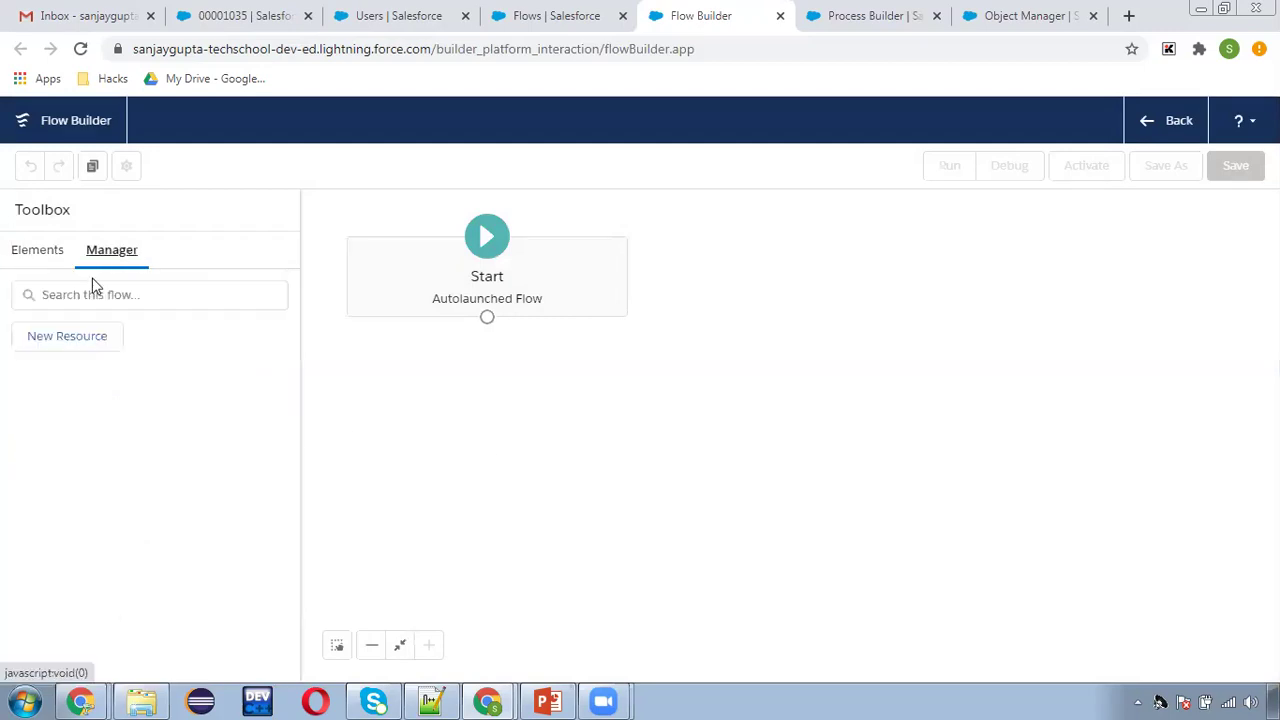
{"action": "left_click", "coordinate": [72, 335]}
{"action": "left_click", "coordinate": [489, 328]}
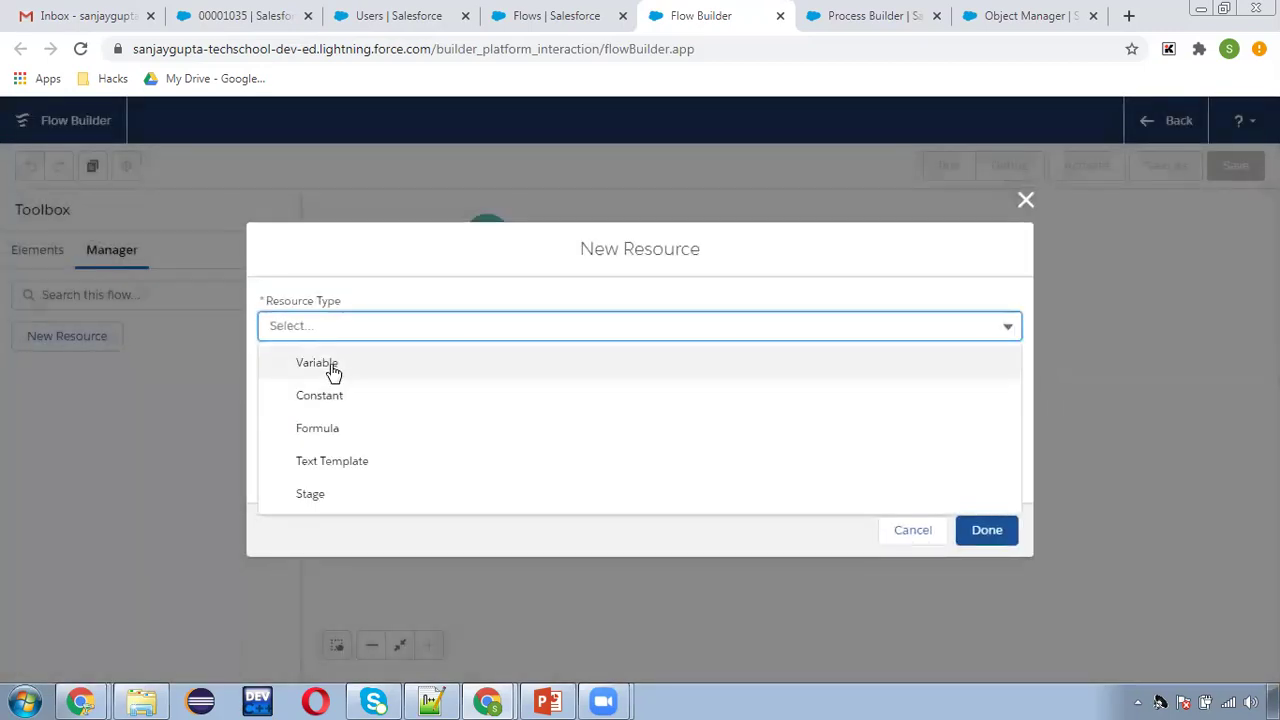
{"action": "left_click", "coordinate": [331, 364]}
{"action": "left_click", "coordinate": [331, 364]}
{"action": "type", "text": "case"}
{"action": "left_click", "coordinate": [349, 506]}
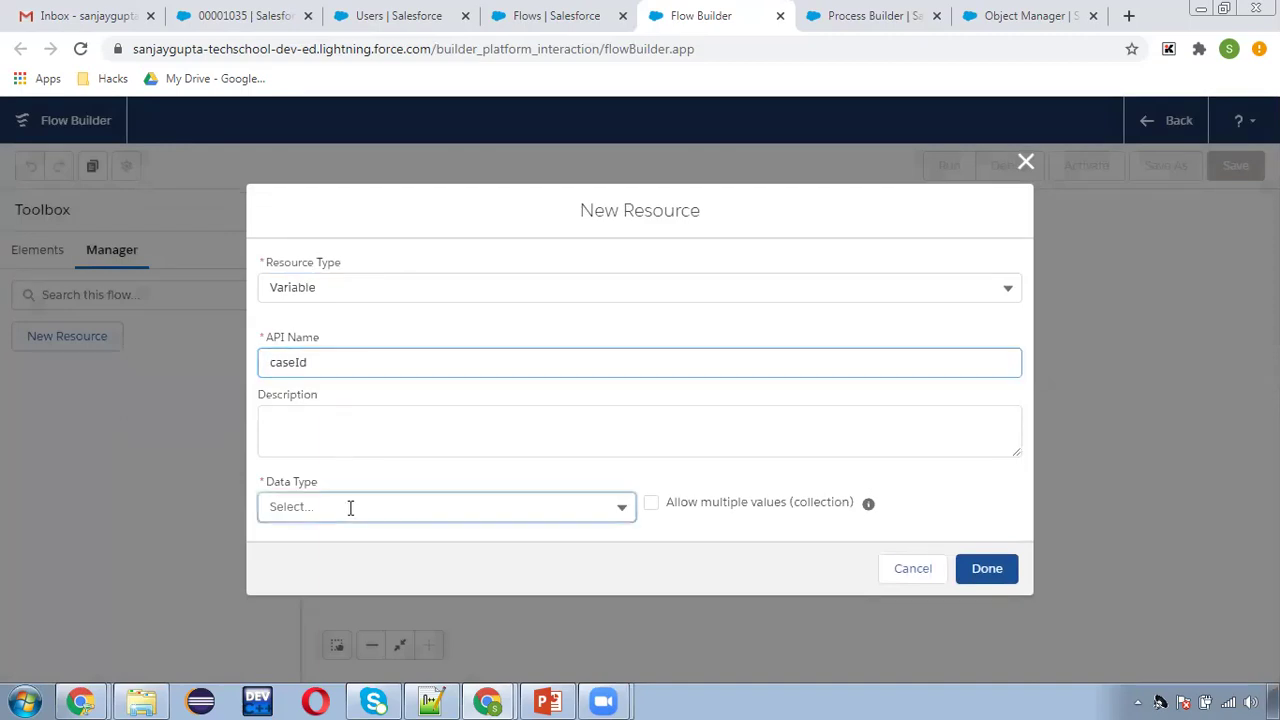
{"action": "left_click", "coordinate": [300, 251]}
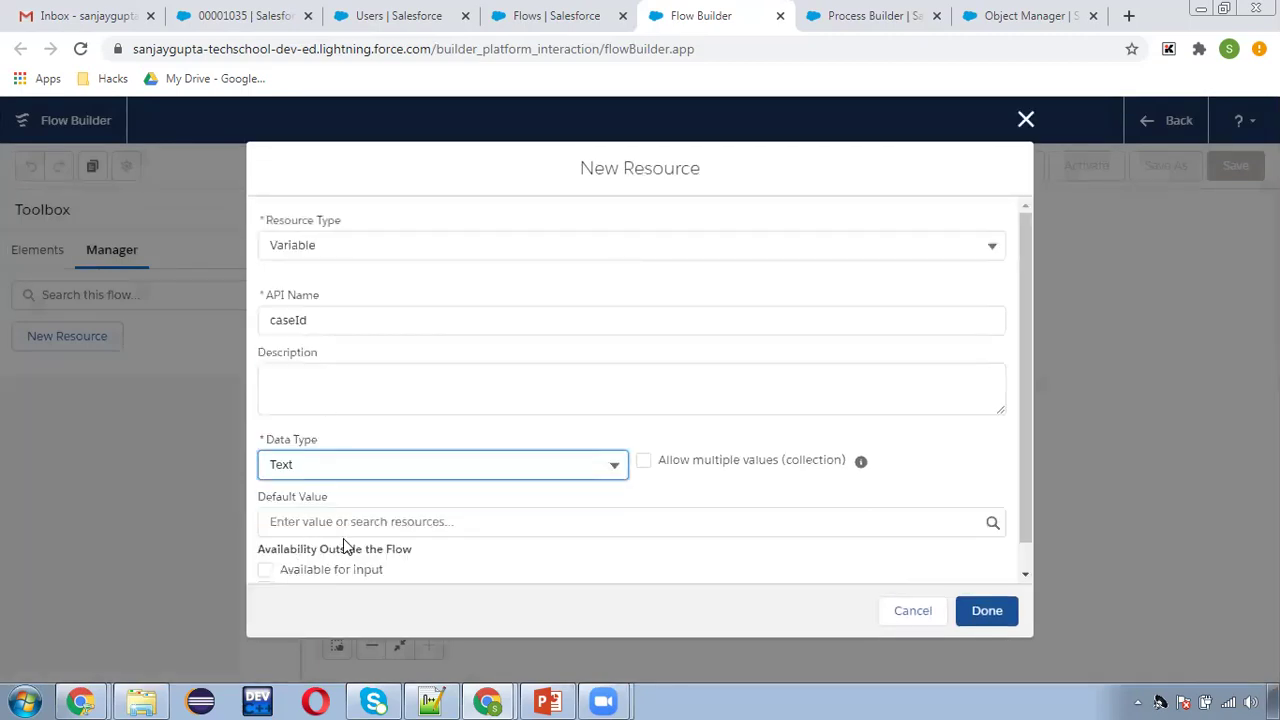
{"action": "scroll", "coordinate": [346, 549], "scroll_direction": "down", "scroll_amount": 1}
{"action": "left_click", "coordinate": [265, 542]}
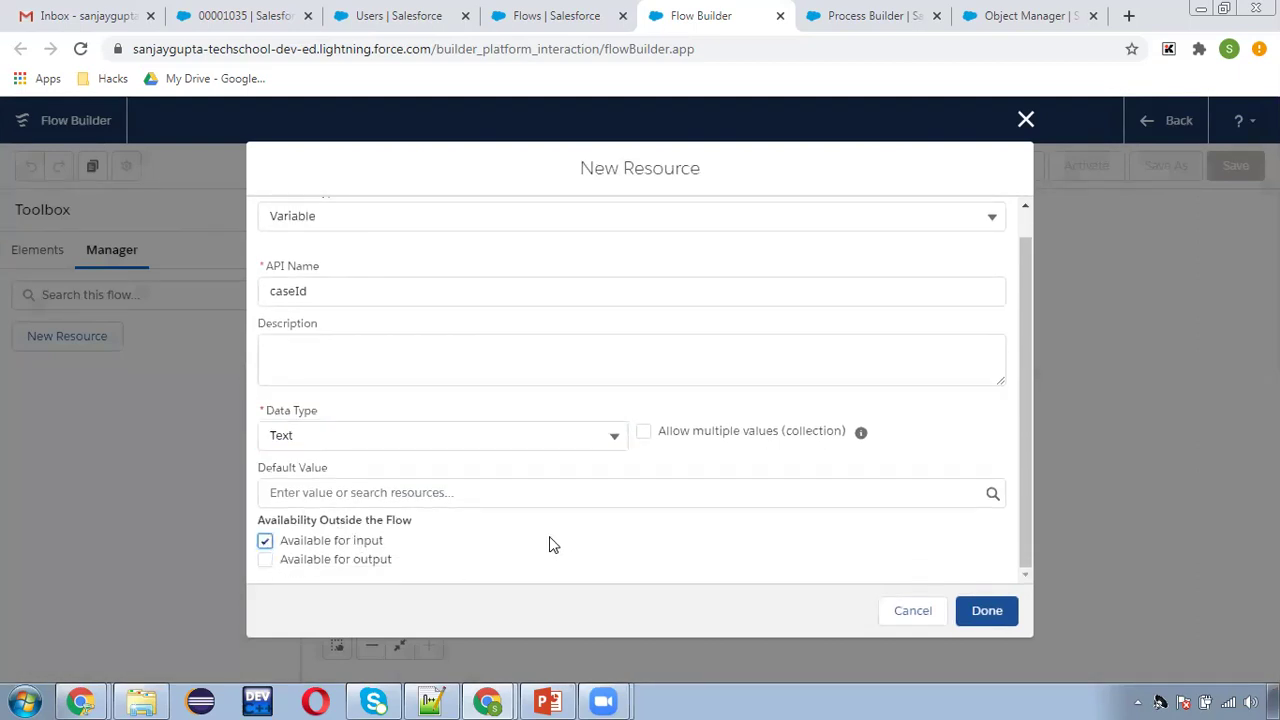
{"action": "left_click", "coordinate": [987, 612]}
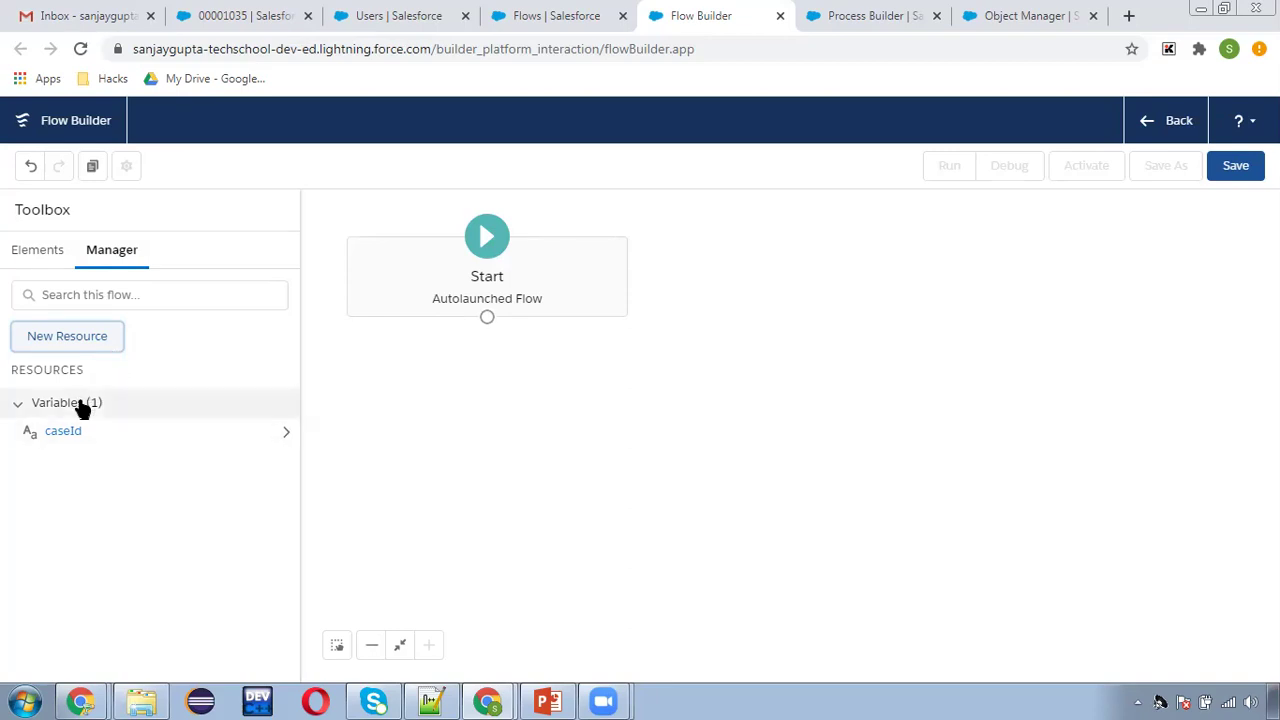
Add a Get Records element below Start, labelled "get owner details", with User as its object.
{"action": "left_click", "coordinate": [37, 253]}
{"action": "left_click_drag", "start_coordinate": [90, 620], "coordinate": [493, 385]}
{"action": "left_click", "coordinate": [374, 335]}
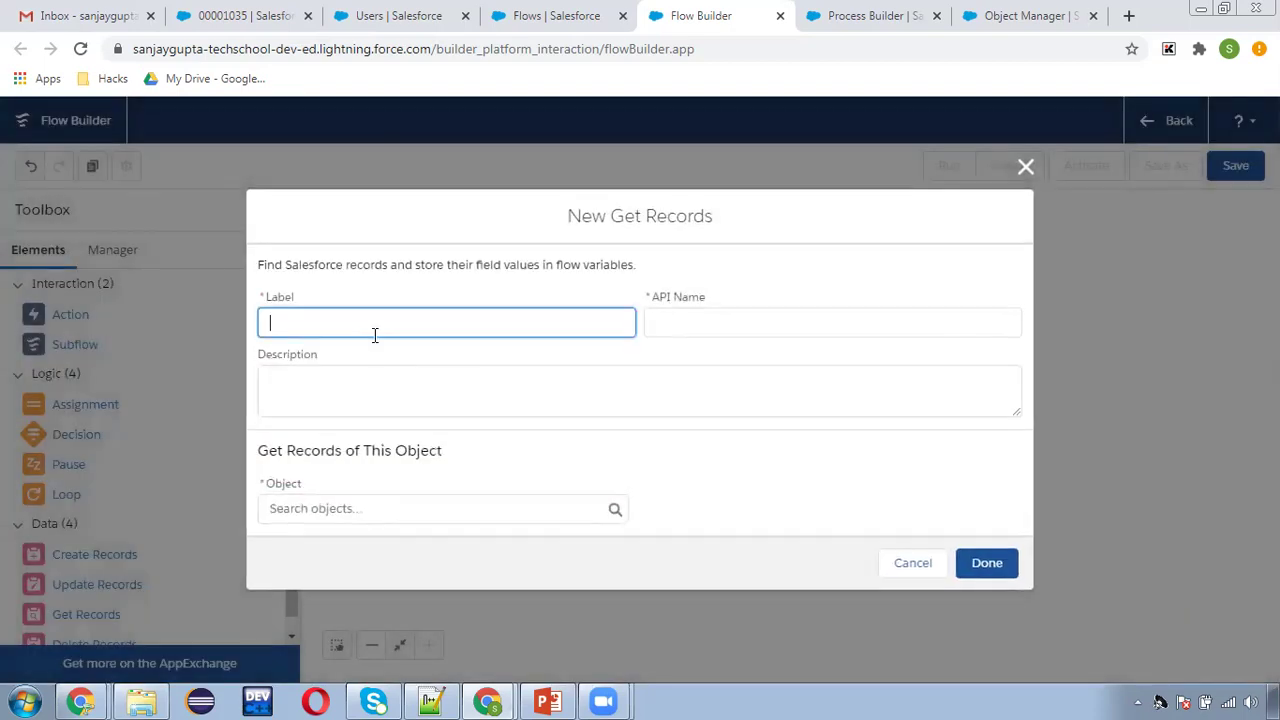
{"action": "type", "text": "get owner details"}
{"action": "left_click", "coordinate": [683, 303]}
{"action": "left_click", "coordinate": [348, 508]}
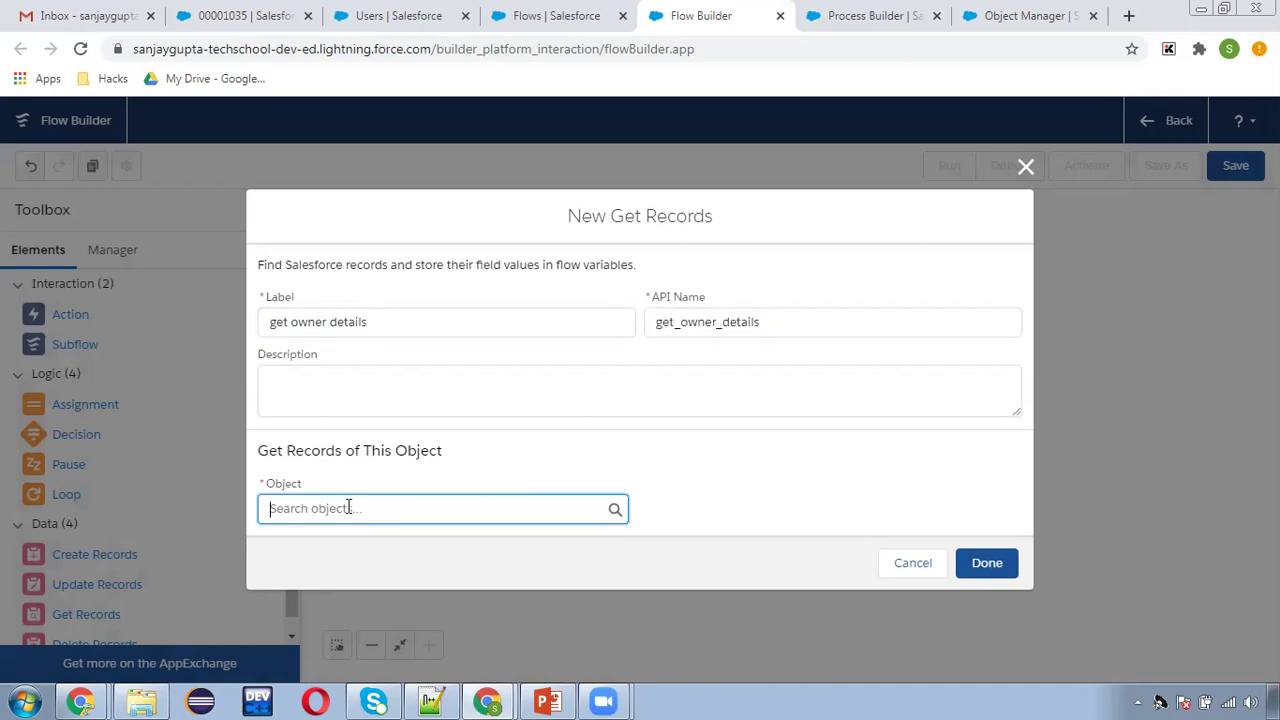
{"action": "type", "text": "user"}
{"action": "scroll", "coordinate": [371, 429], "scroll_direction": "down", "scroll_amount": 3}
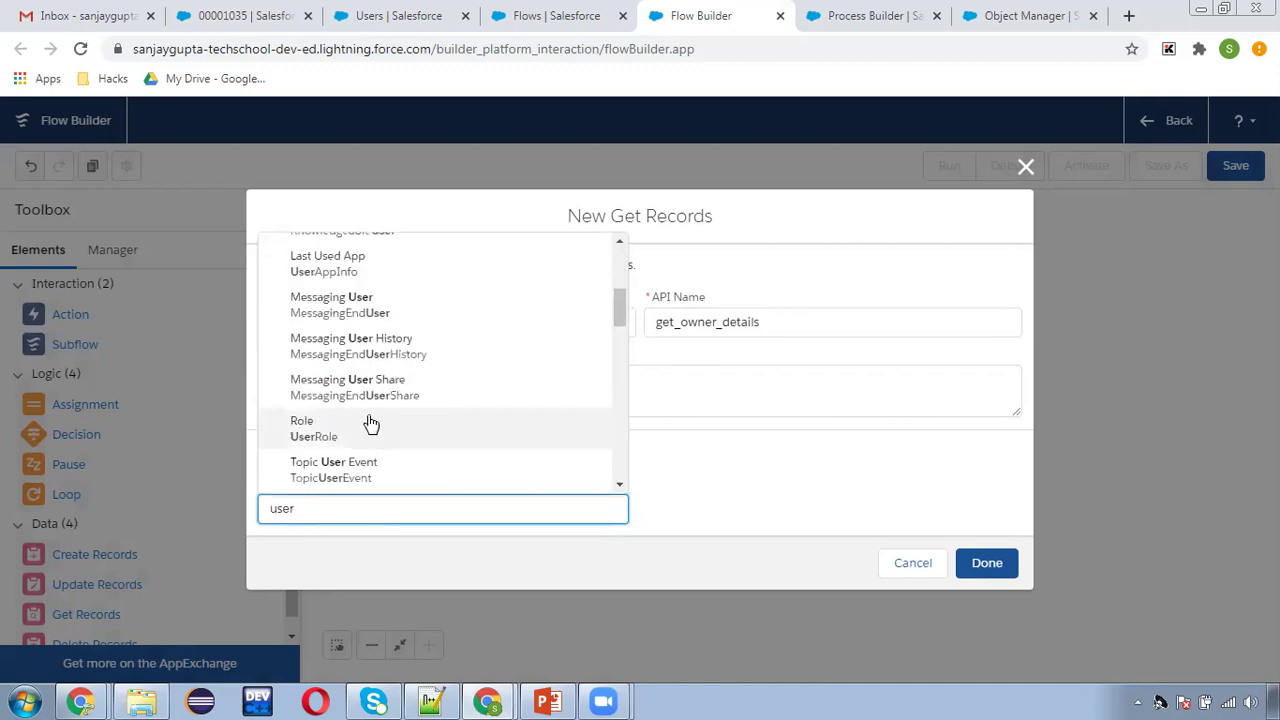
{"action": "scroll", "coordinate": [379, 441], "scroll_direction": "down", "scroll_amount": 1}
{"action": "scroll", "coordinate": [375, 420], "scroll_direction": "down", "scroll_amount": 1}
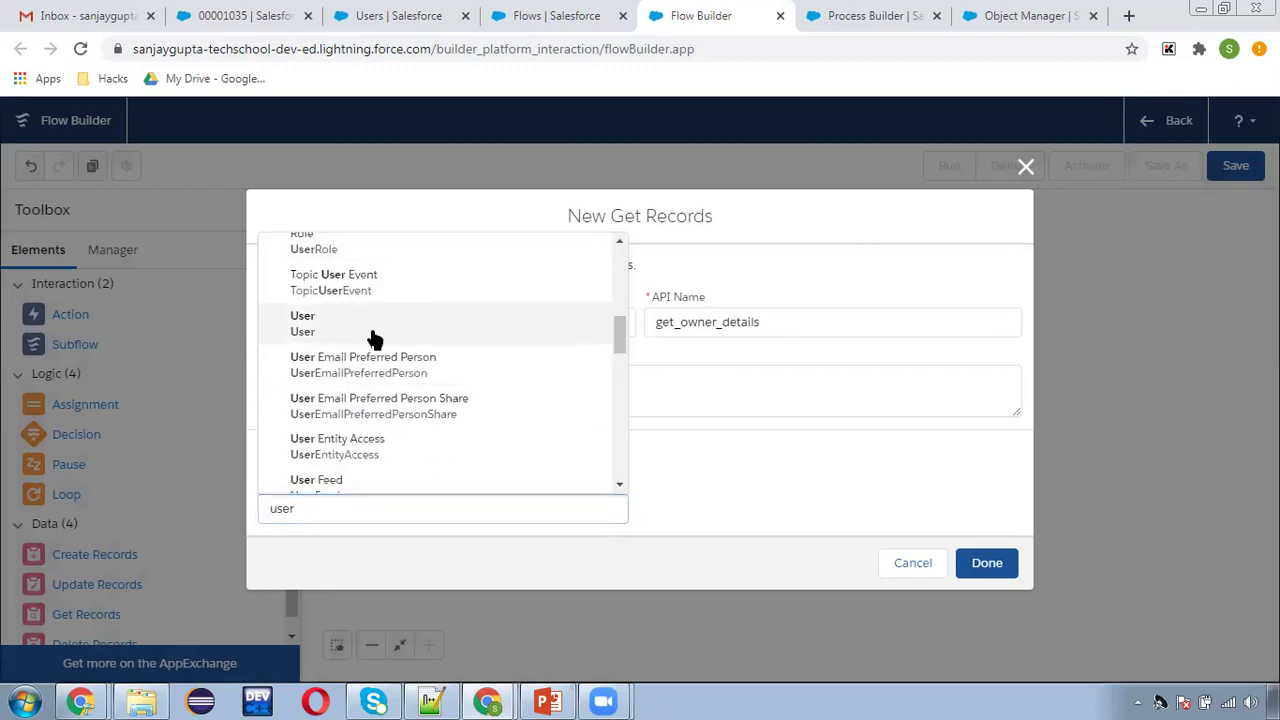
{"action": "left_click", "coordinate": [371, 337]}
Filter the User records on the Id field with the Equals operator, leaving the condition's value open for entry.
{"action": "scroll", "coordinate": [667, 497], "scroll_direction": "down", "scroll_amount": 1}
{"action": "scroll", "coordinate": [667, 497], "scroll_direction": "down", "scroll_amount": 2}
{"action": "left_click", "coordinate": [397, 256]}
{"action": "type", "text": "id"}
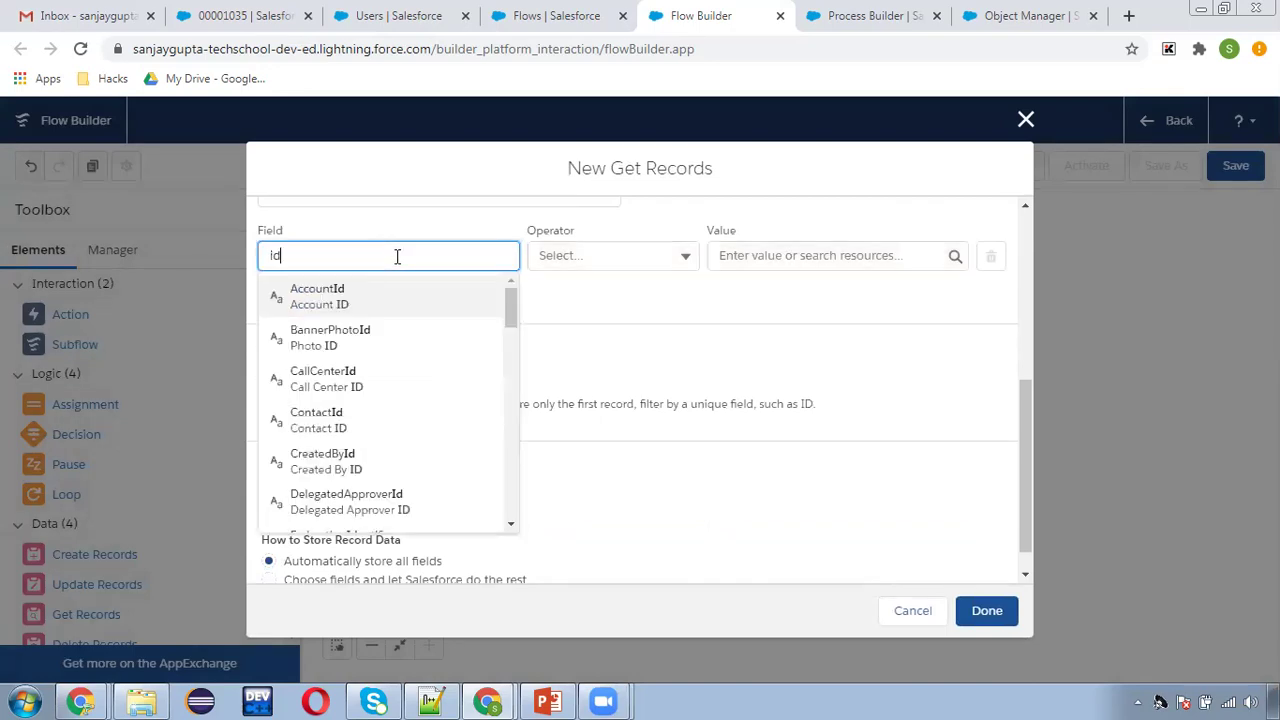
{"action": "scroll", "coordinate": [372, 440], "scroll_direction": "down", "scroll_amount": 3}
{"action": "left_click", "coordinate": [362, 484]}
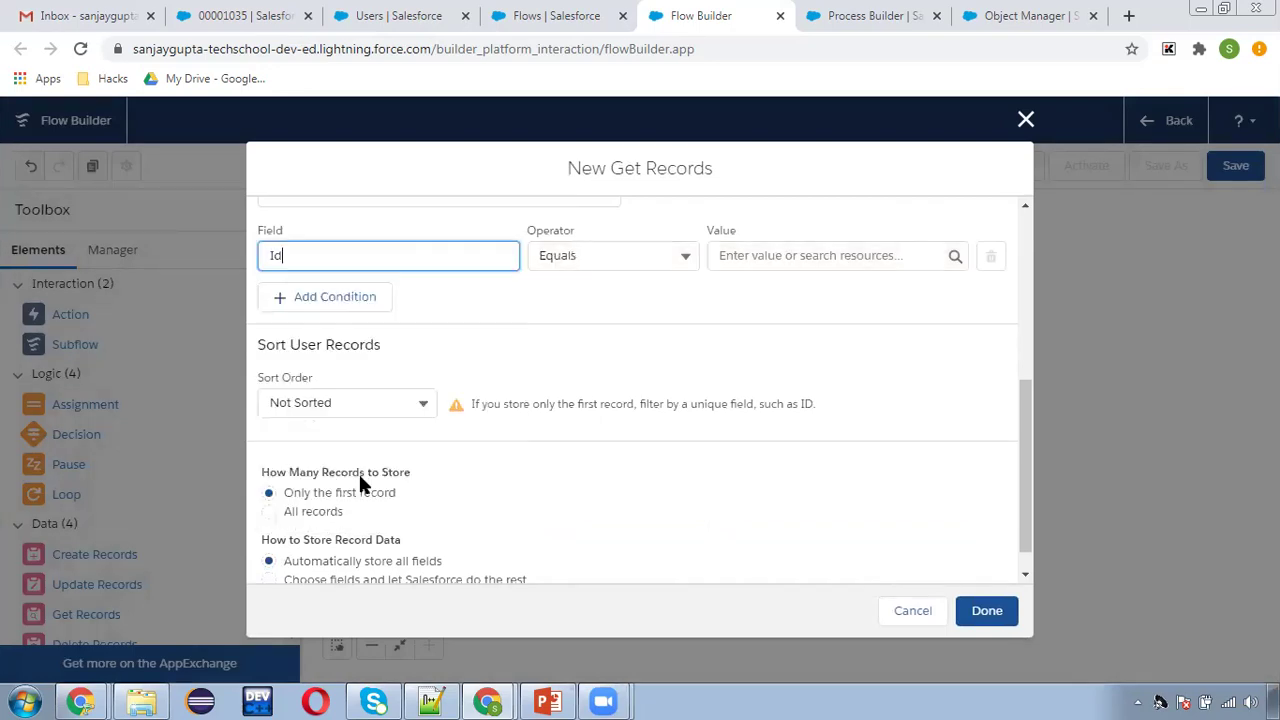
{"action": "left_click", "coordinate": [768, 262]}
{"action": "type", "text": "get"}
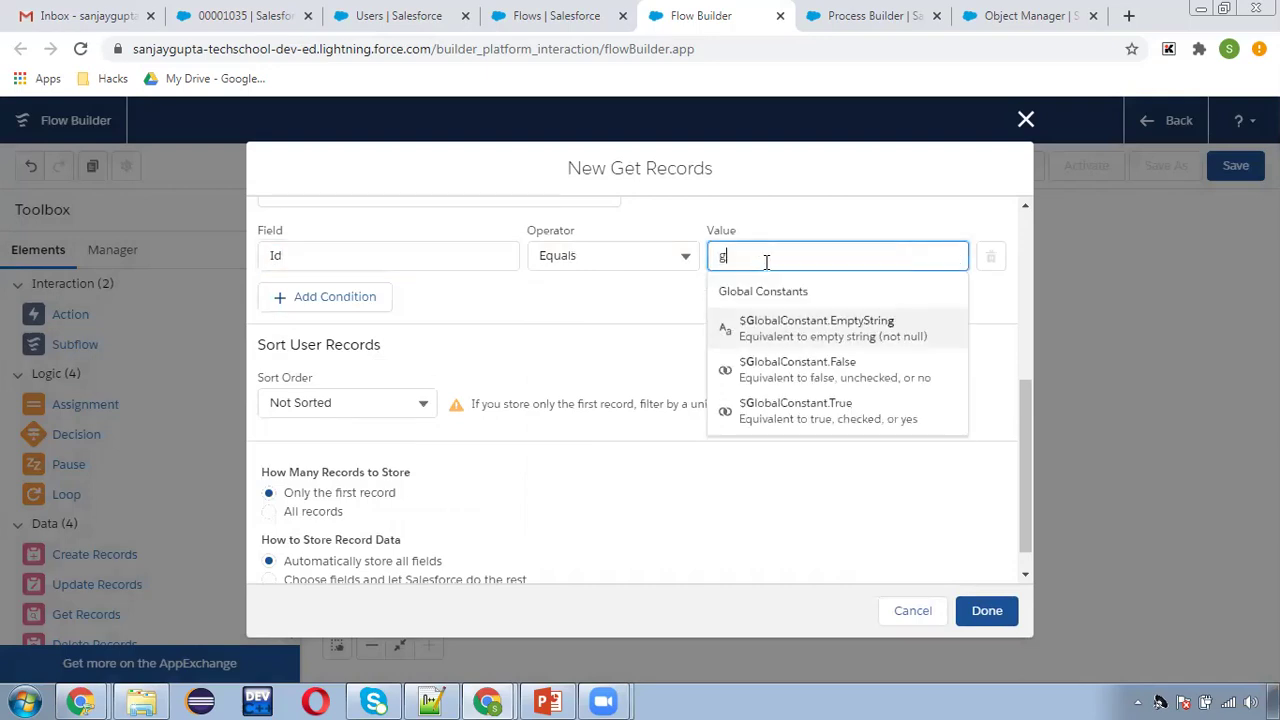
{"action": "key", "text": "BackSpace"}
{"action": "key", "text": "BackSpace"}
{"action": "key", "text": "BackSpace"}
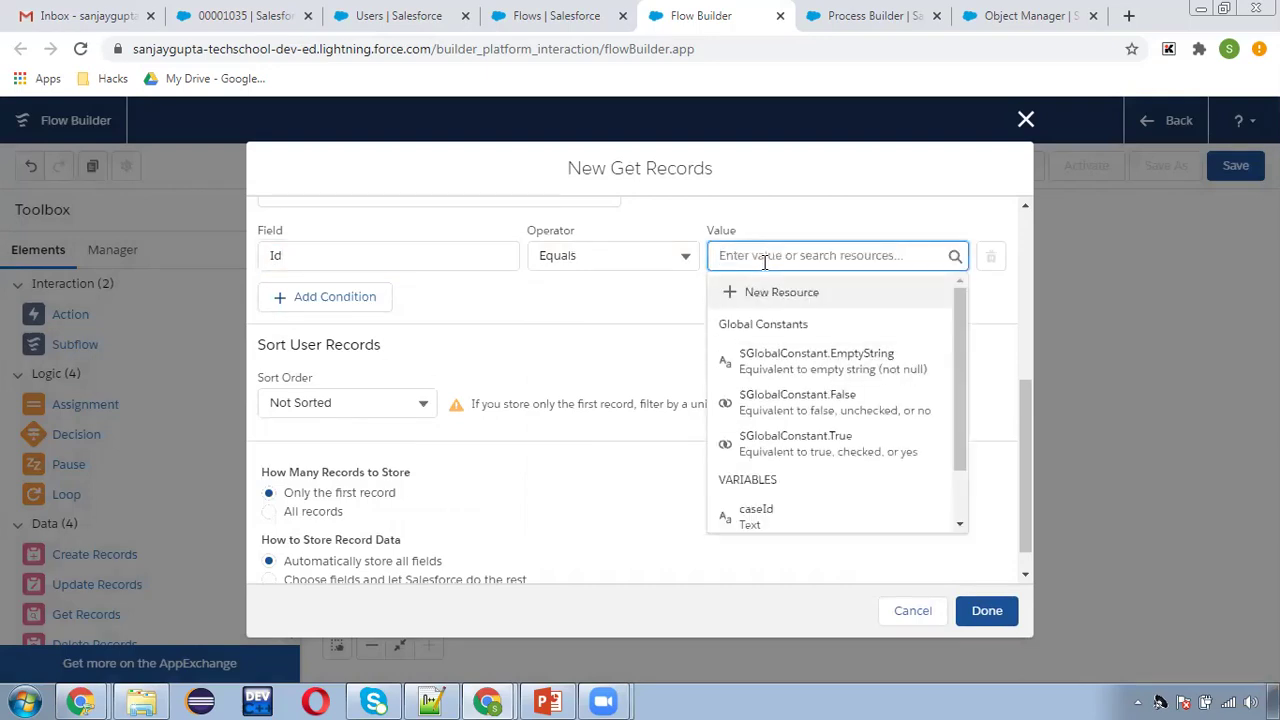
{"action": "type", "text": "case"}
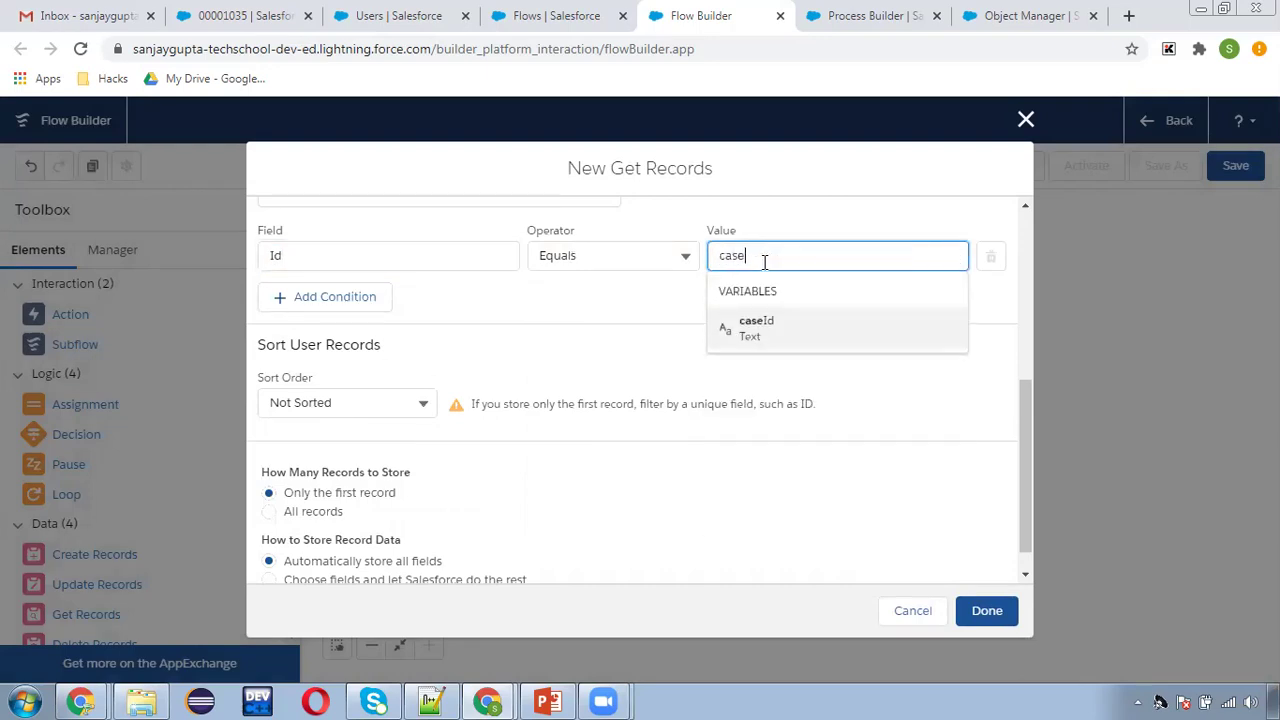
{"action": "key", "text": "BackSpace"}
{"action": "key", "text": "BackSpace"}
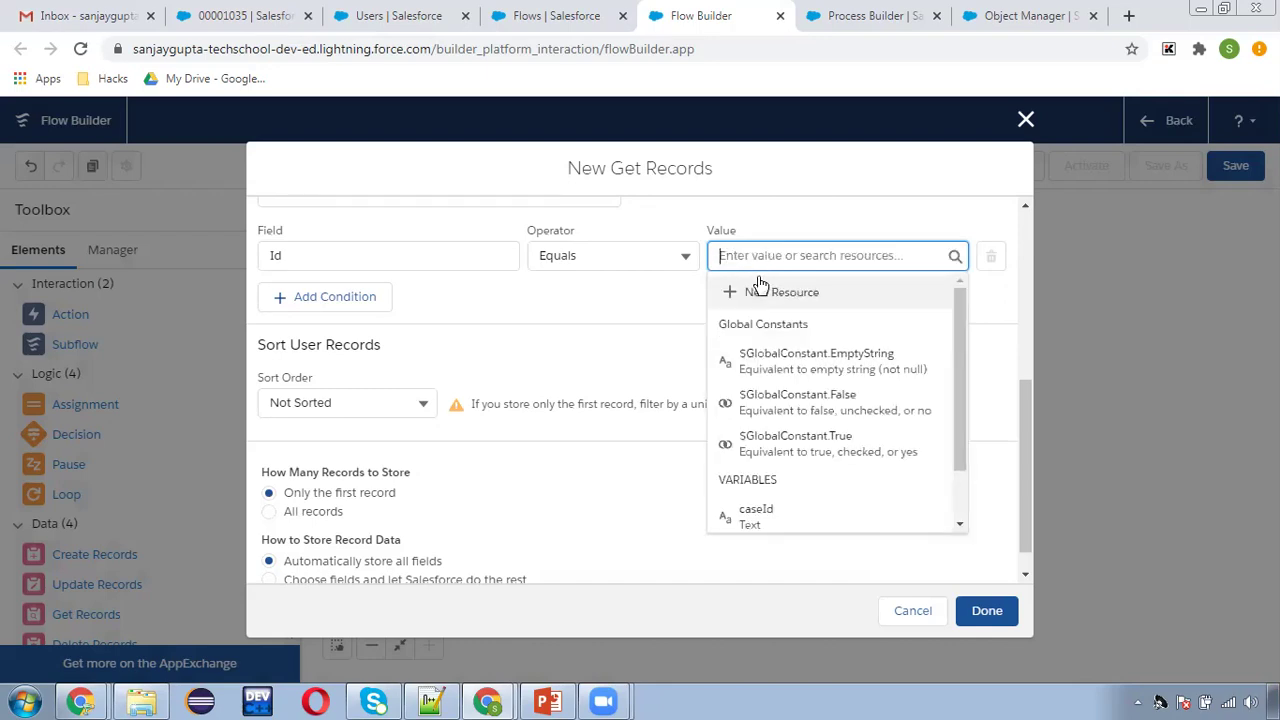
Create a Text variable named ownerId, available for input, as the value of the Id condition.
{"action": "left_click", "coordinate": [768, 291]}
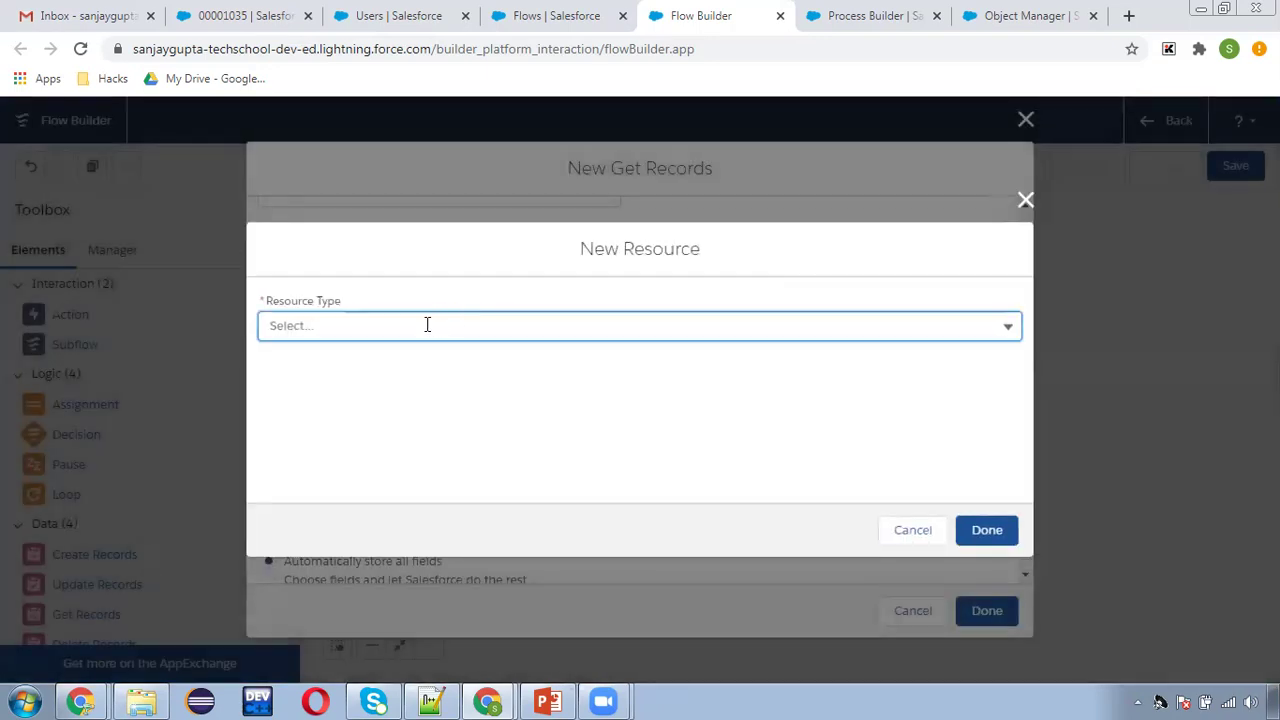
{"action": "left_click", "coordinate": [426, 323]}
{"action": "left_click", "coordinate": [320, 366]}
{"action": "left_click", "coordinate": [320, 362]}
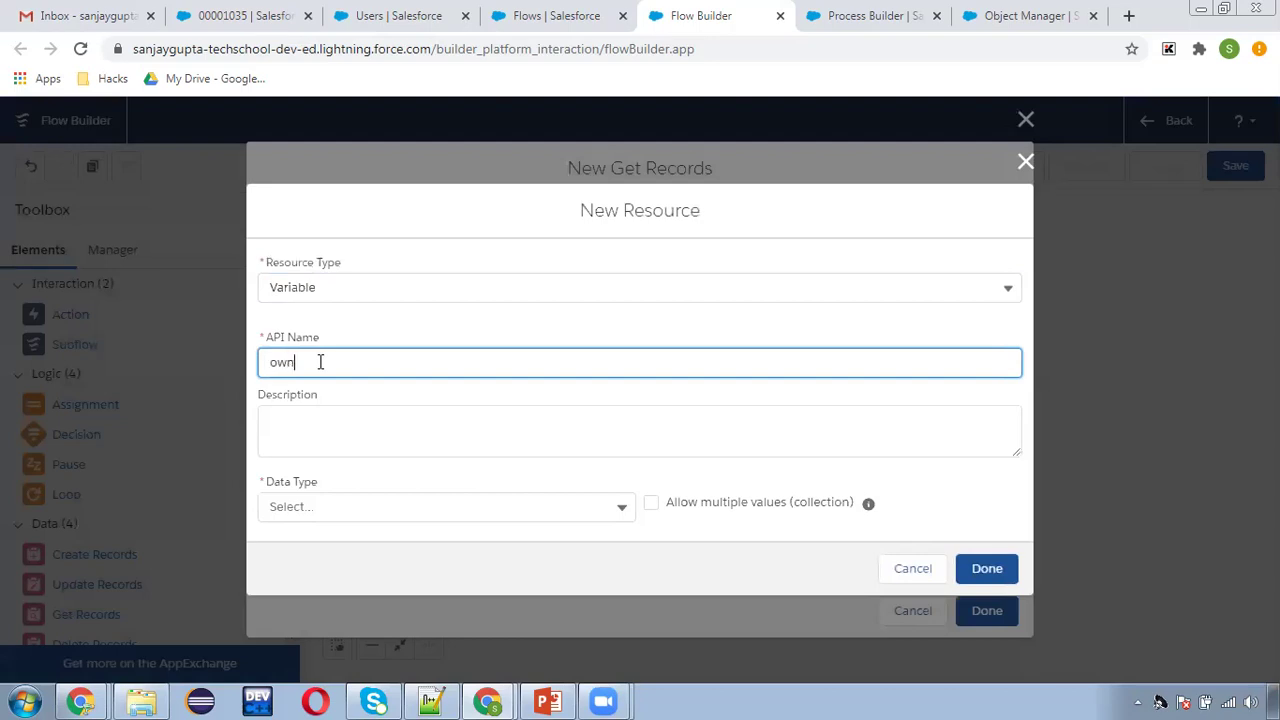
{"action": "left_click", "coordinate": [299, 506]}
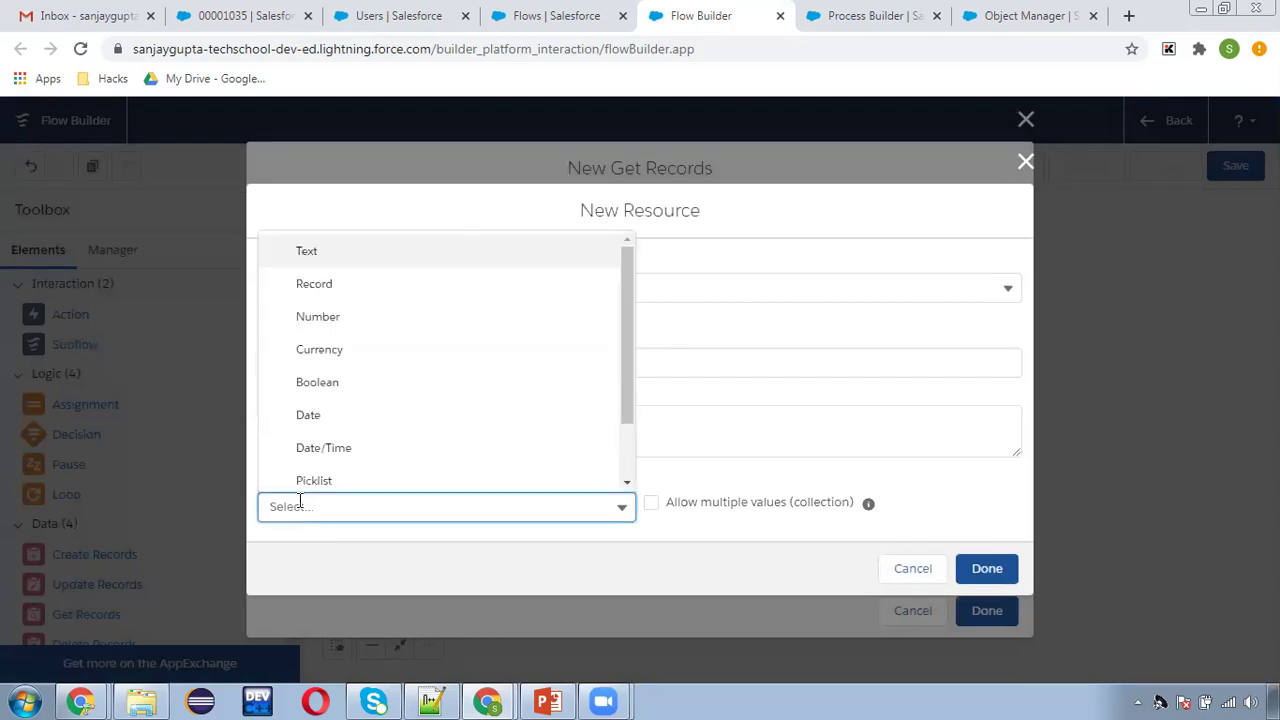
{"action": "left_click", "coordinate": [300, 251]}
{"action": "left_click", "coordinate": [295, 572]}
{"action": "scroll", "coordinate": [558, 550], "scroll_direction": "down", "scroll_amount": 1}
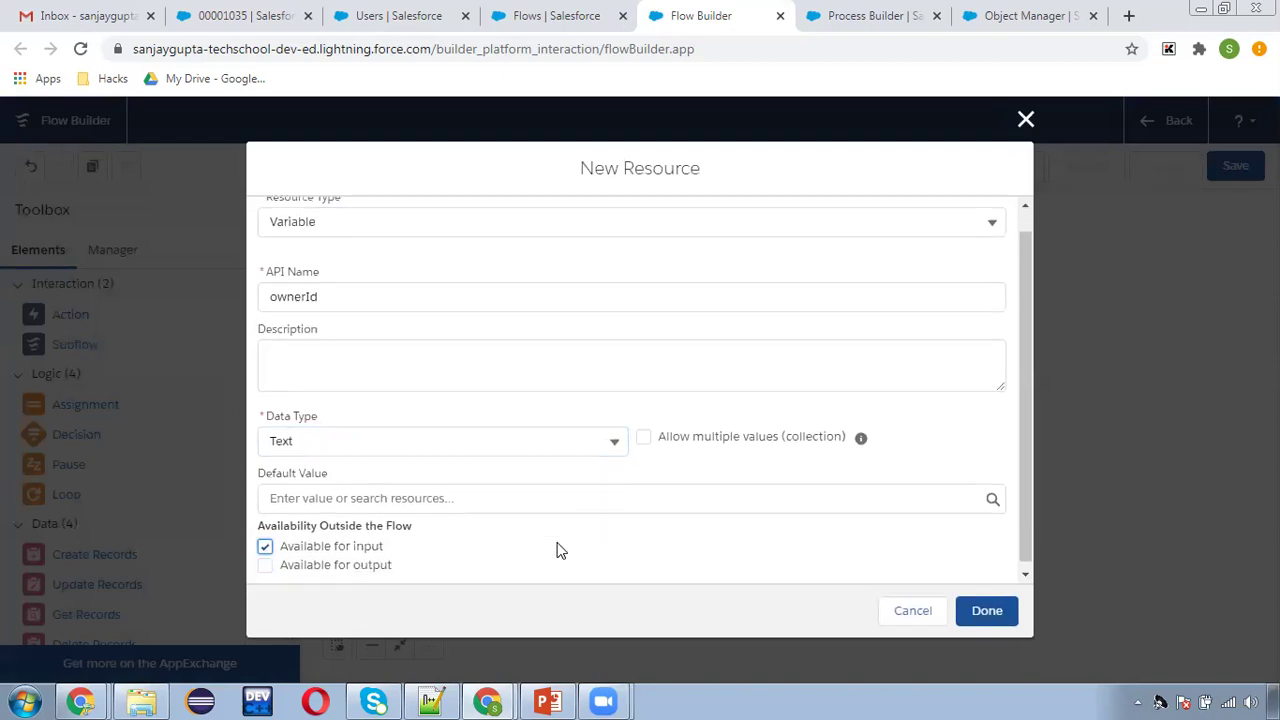
{"action": "left_click", "coordinate": [987, 614]}
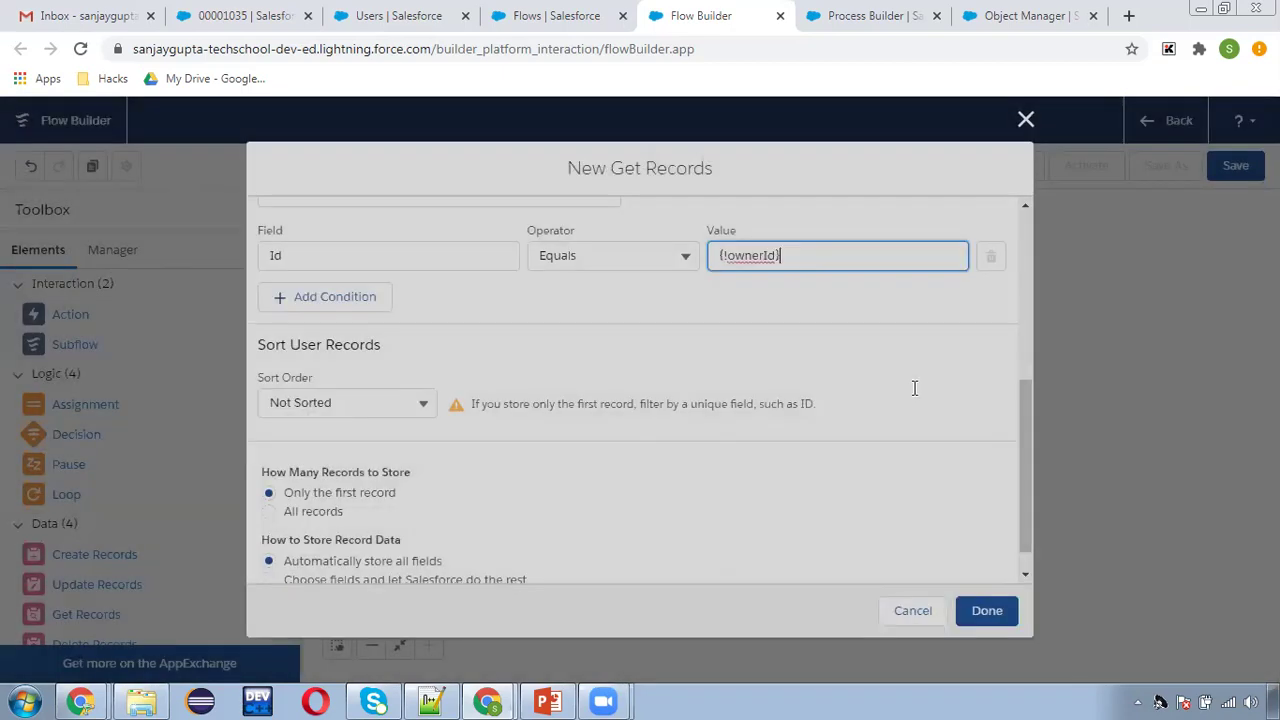
Check the filter and record storage settings, finish the Get Records element and adjust its place below Start.
{"action": "scroll", "coordinate": [686, 400], "scroll_direction": "up", "scroll_amount": 1}
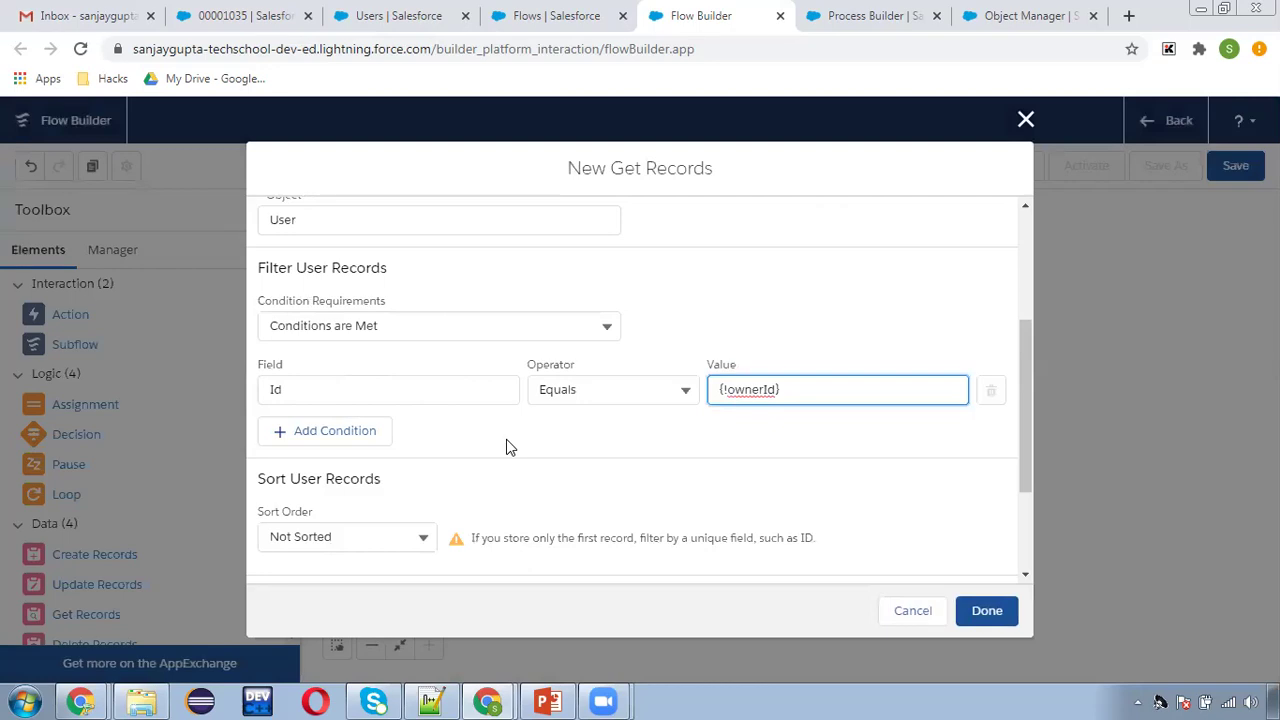
{"action": "scroll", "coordinate": [508, 445], "scroll_direction": "down", "scroll_amount": 2}
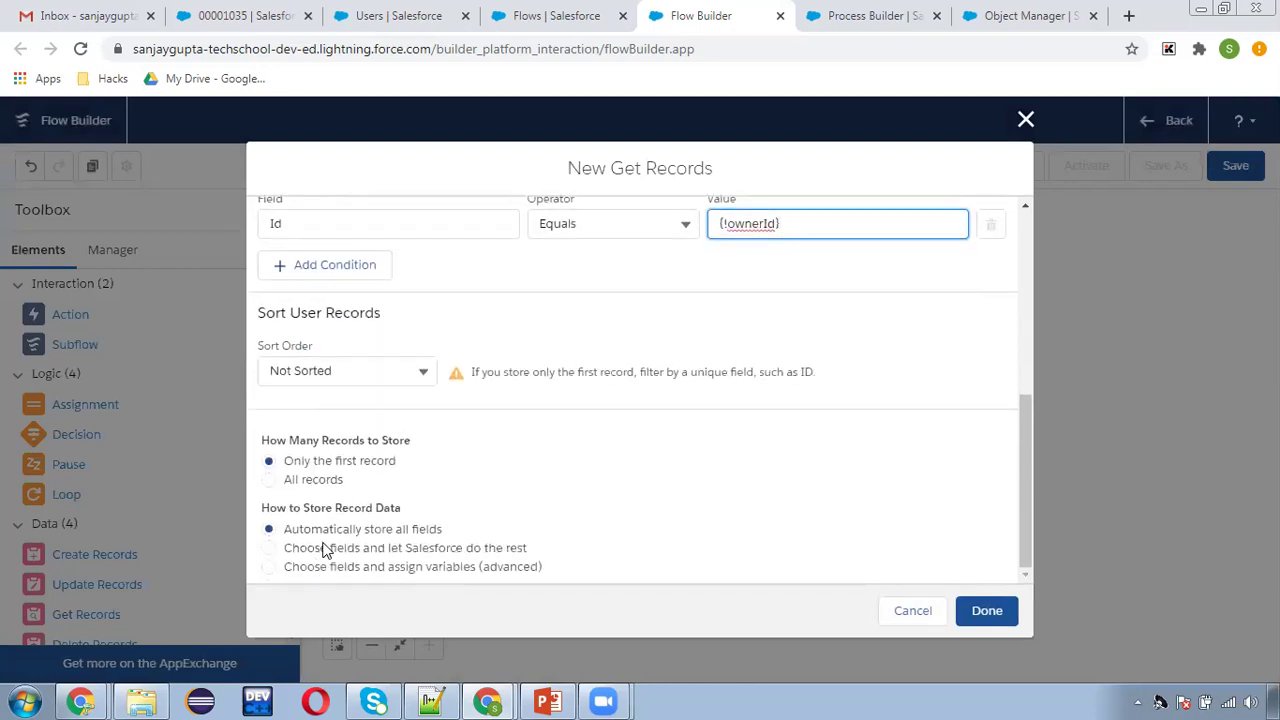
{"action": "left_click", "coordinate": [990, 612]}
{"action": "left_click", "coordinate": [505, 395]}
{"action": "left_click_drag", "start_coordinate": [508, 400], "coordinate": [503, 420]}
Add a Decision element labelled "Check Manager on Case Onwer" with an outcome labelled "isPresent?" and API name isPresent.
{"action": "left_click_drag", "start_coordinate": [78, 438], "coordinate": [646, 383]}
{"action": "left_click", "coordinate": [280, 240]}
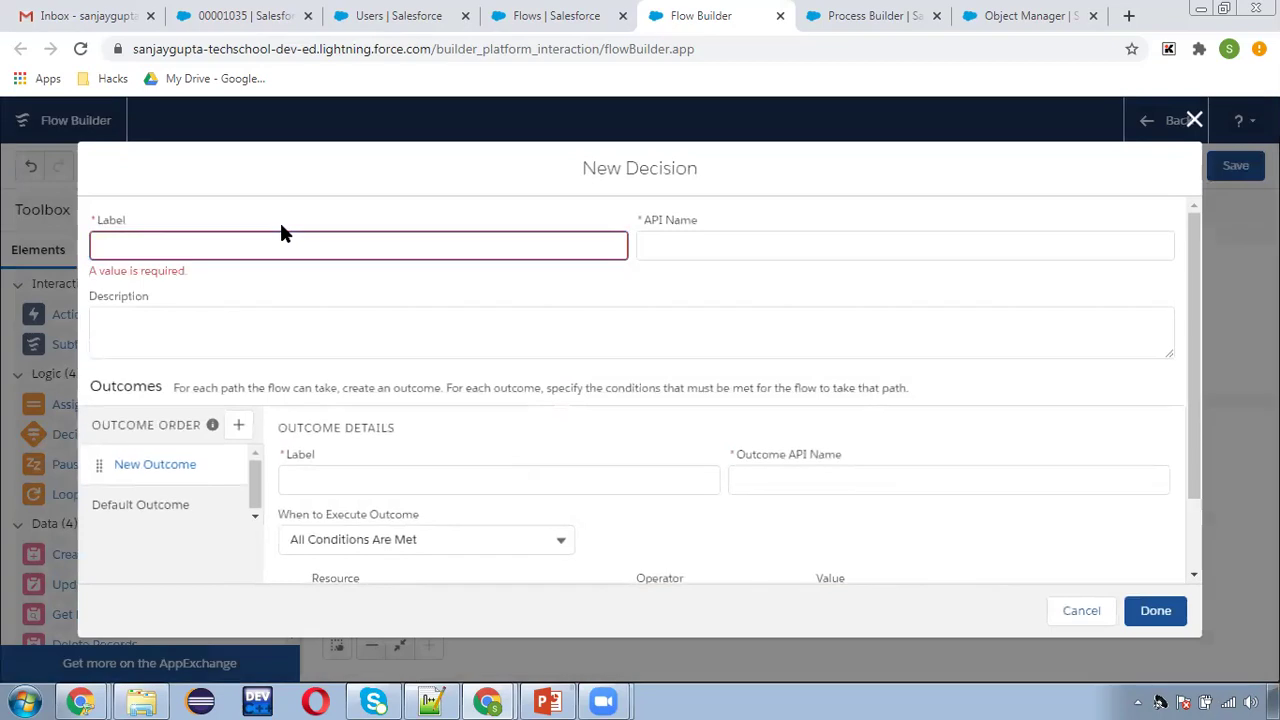
{"action": "type", "text": "Check Mana"}
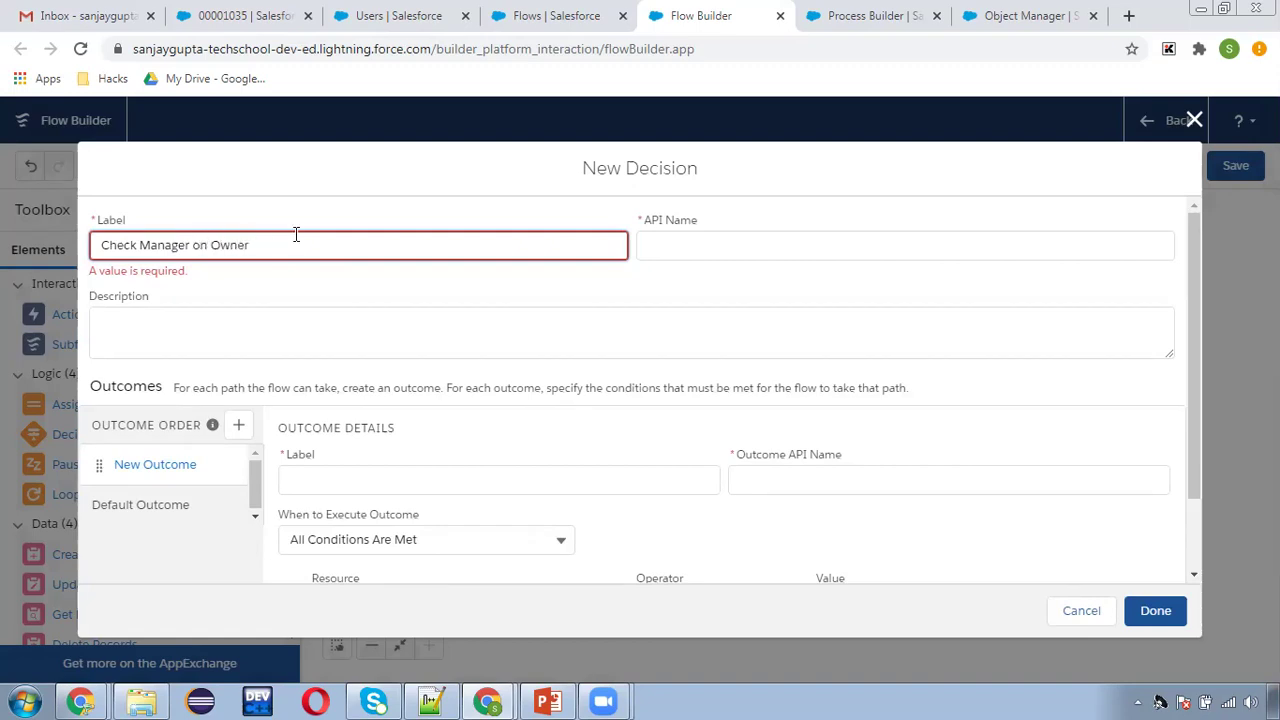
{"action": "type", "text": "ger on Case Onwer"}
{"action": "left_click", "coordinate": [680, 240]}
{"action": "left_click", "coordinate": [355, 461]}
{"action": "type", "text": "isPrese"}
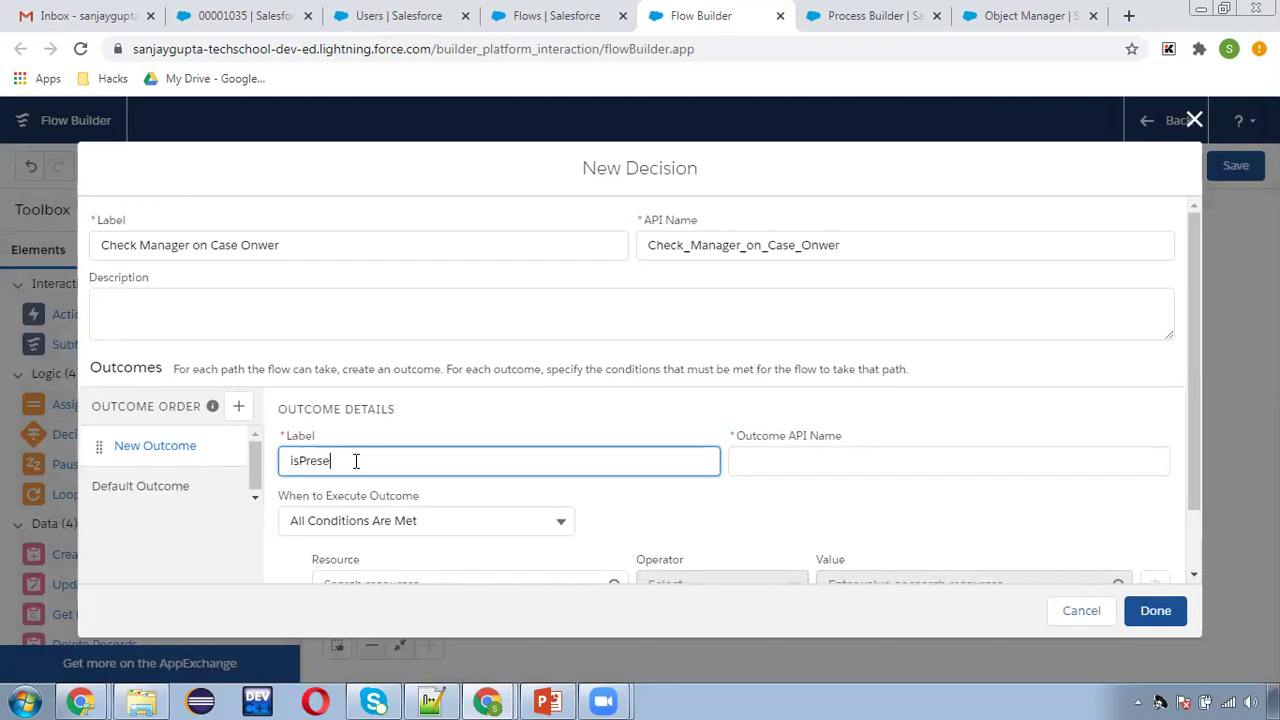
{"action": "left_click", "coordinate": [811, 465]}
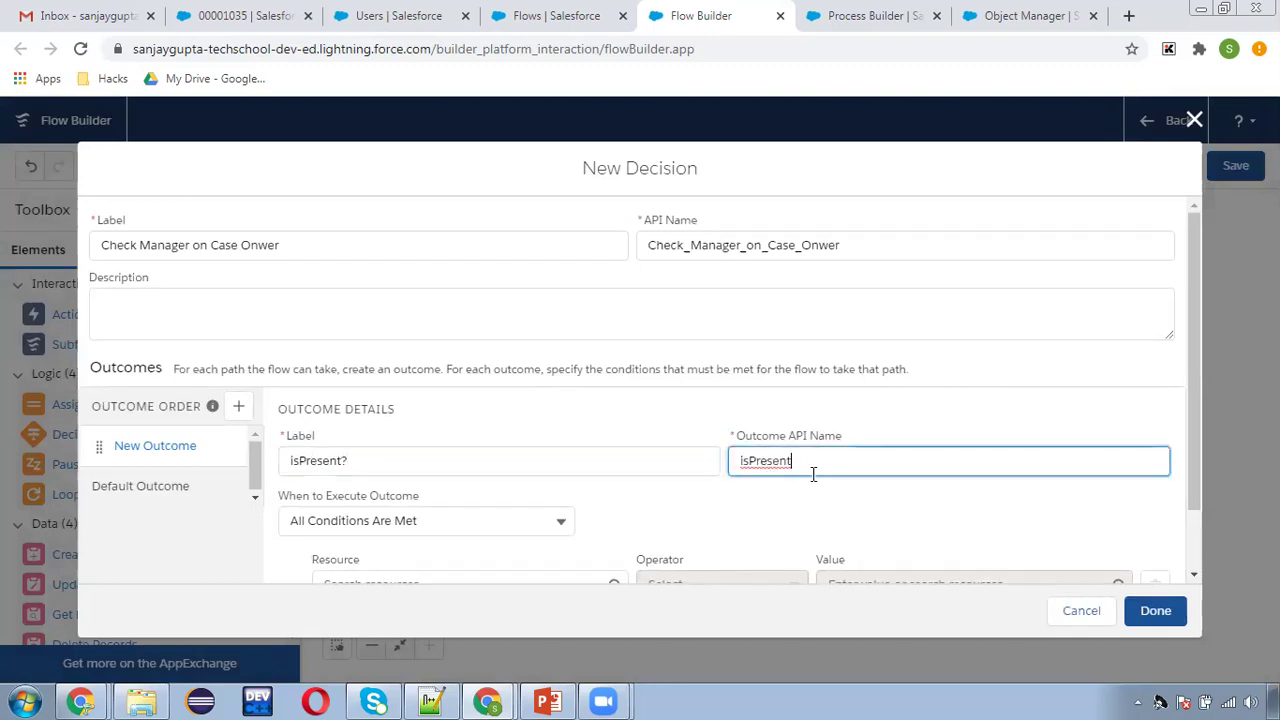
Set the resource of the isPresent? outcome's condition to the ManagerId field of the get_owner_details record.
{"action": "scroll", "coordinate": [593, 493], "scroll_direction": "down", "scroll_amount": 2}
{"action": "left_click", "coordinate": [451, 515]}
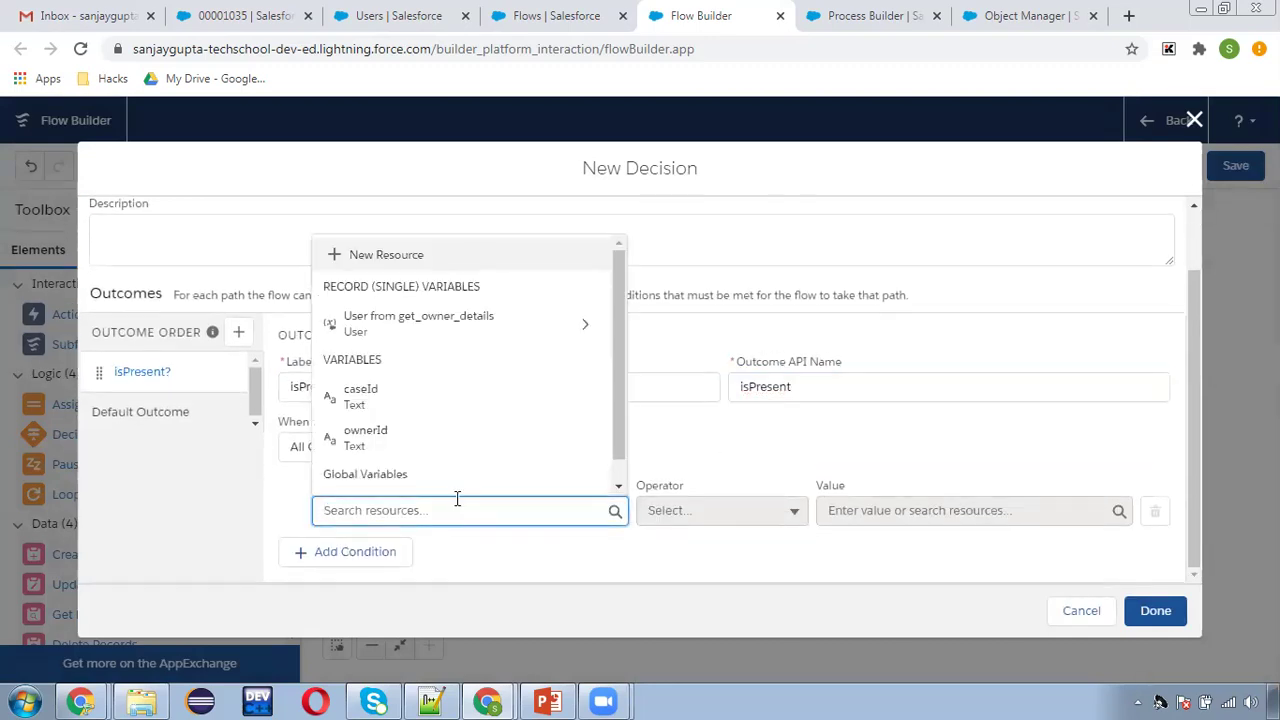
{"action": "left_click", "coordinate": [438, 338]}
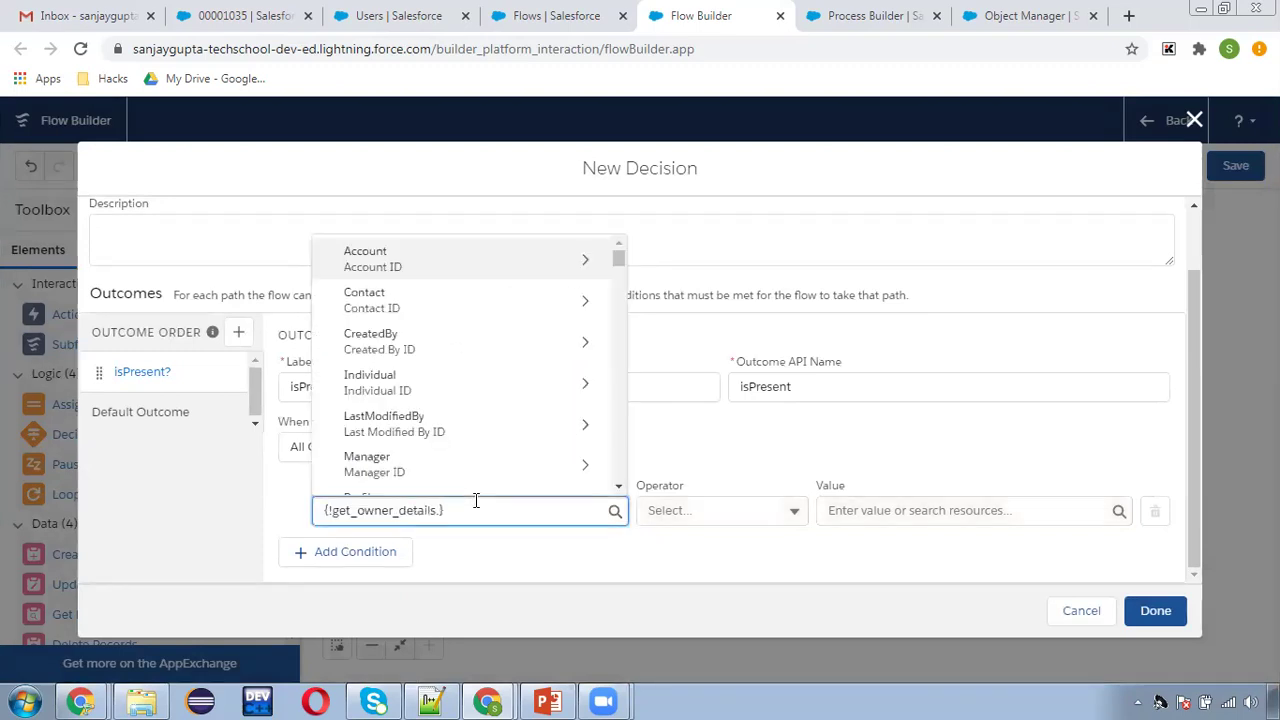
{"action": "type", "text": "manager"}
{"action": "left_click", "coordinate": [403, 382]}
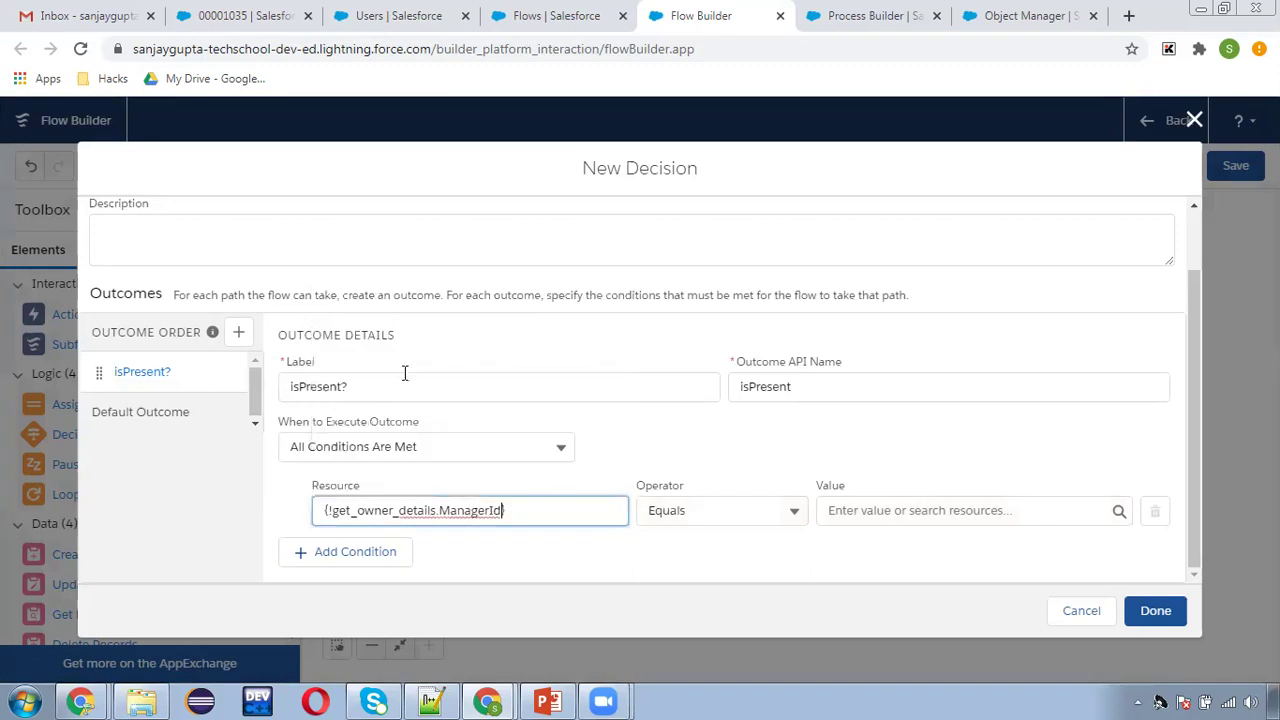
Complete the condition with Is Null and $GlobalConstant.False, finish the Decision, and connect the get owner details element to it.
{"action": "left_click", "coordinate": [718, 512]}
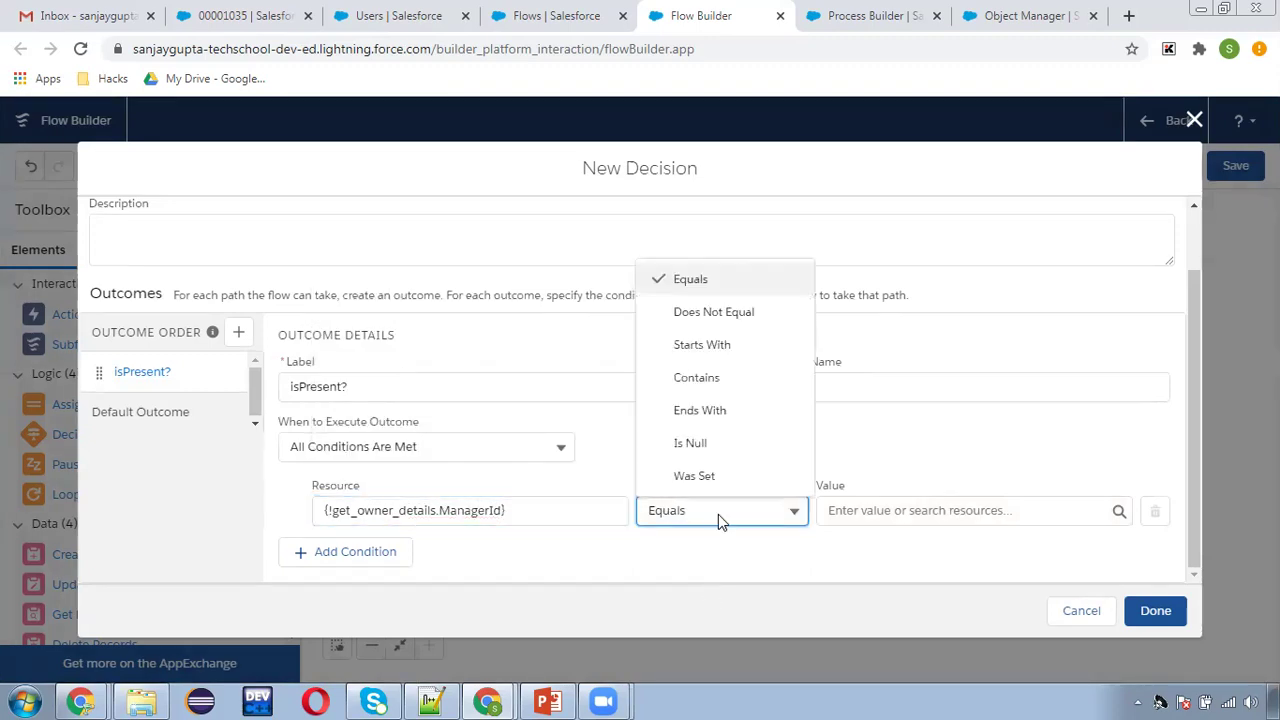
{"action": "left_click", "coordinate": [737, 446]}
{"action": "left_click", "coordinate": [838, 511]}
{"action": "type", "text": "false"}
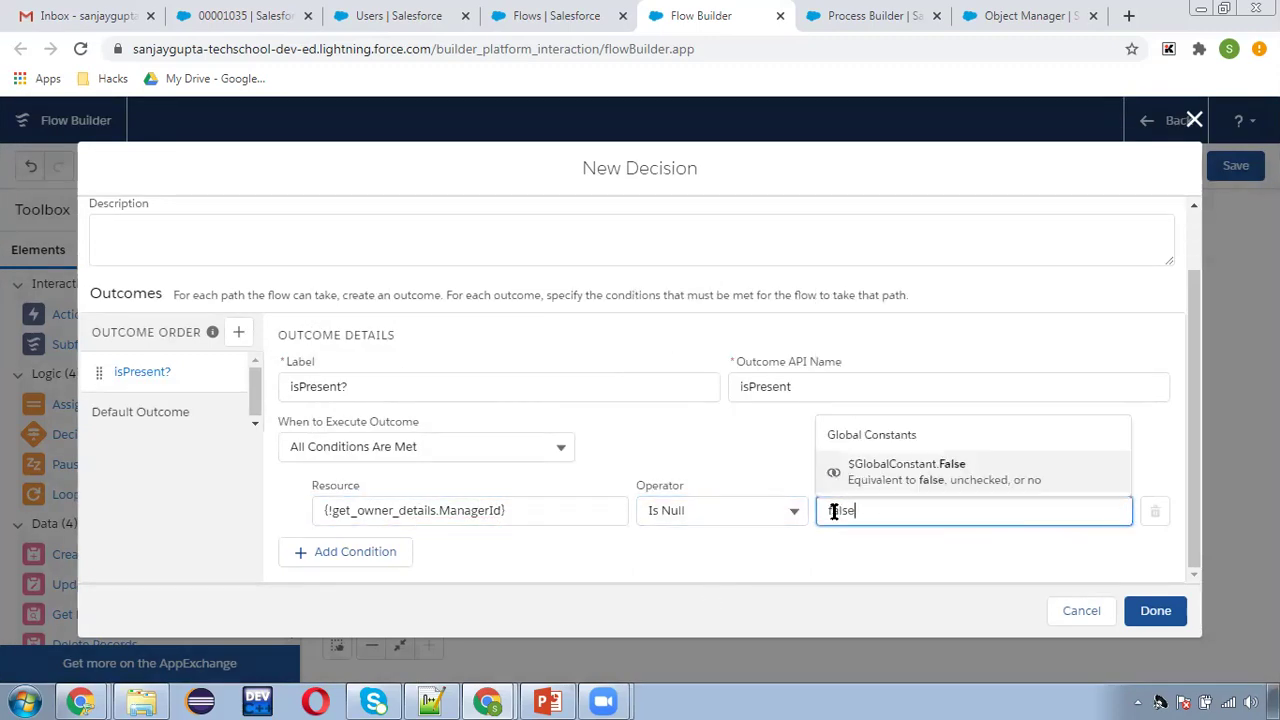
{"action": "left_click", "coordinate": [874, 466]}
{"action": "left_click", "coordinate": [855, 558]}
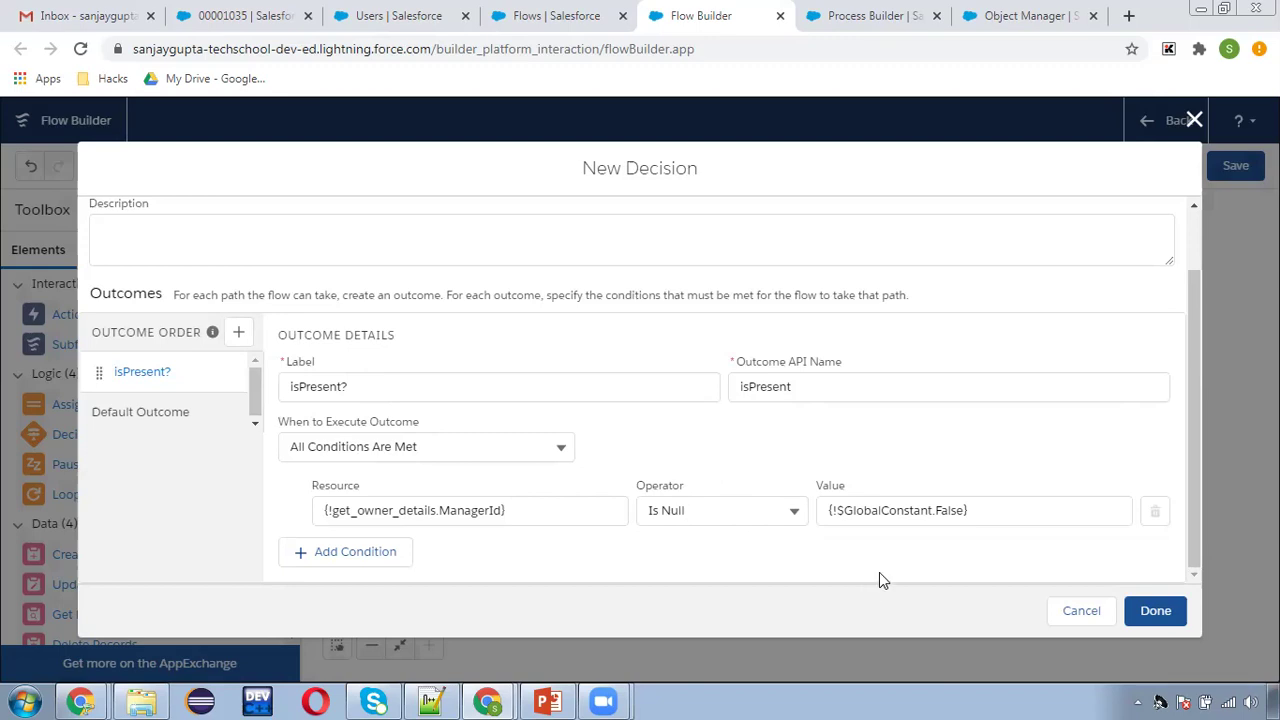
{"action": "left_click", "coordinate": [1157, 613]}
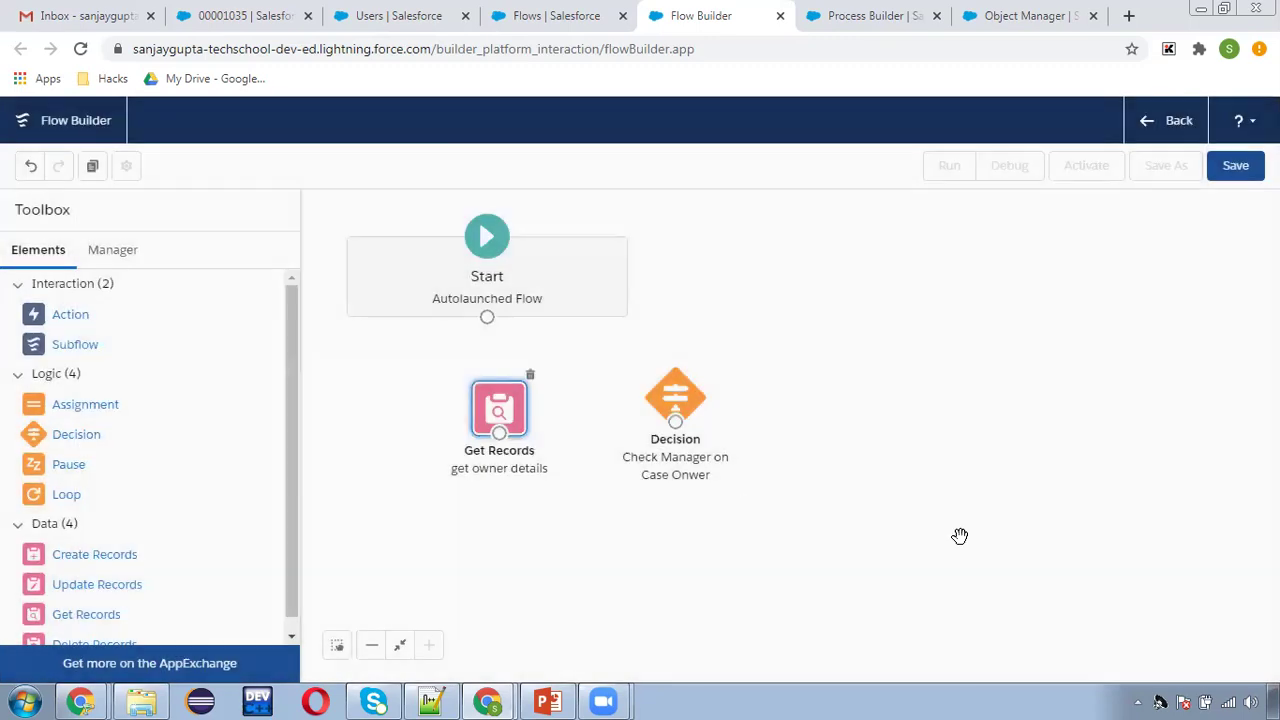
{"action": "left_click_drag", "start_coordinate": [499, 433], "coordinate": [677, 404]}
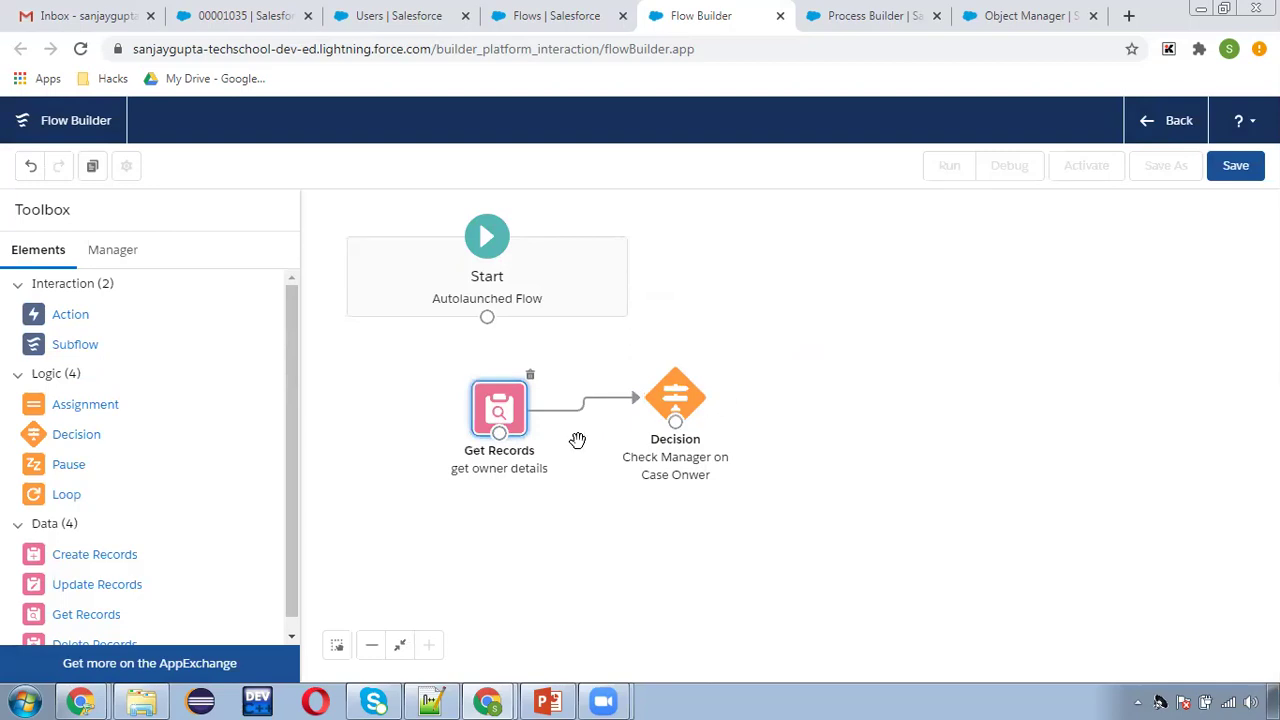
Add a Get Records element labelled "get case team role" beside the Decision, using the Case Team Member Role object.
{"action": "left_click_drag", "start_coordinate": [90, 612], "coordinate": [843, 378]}
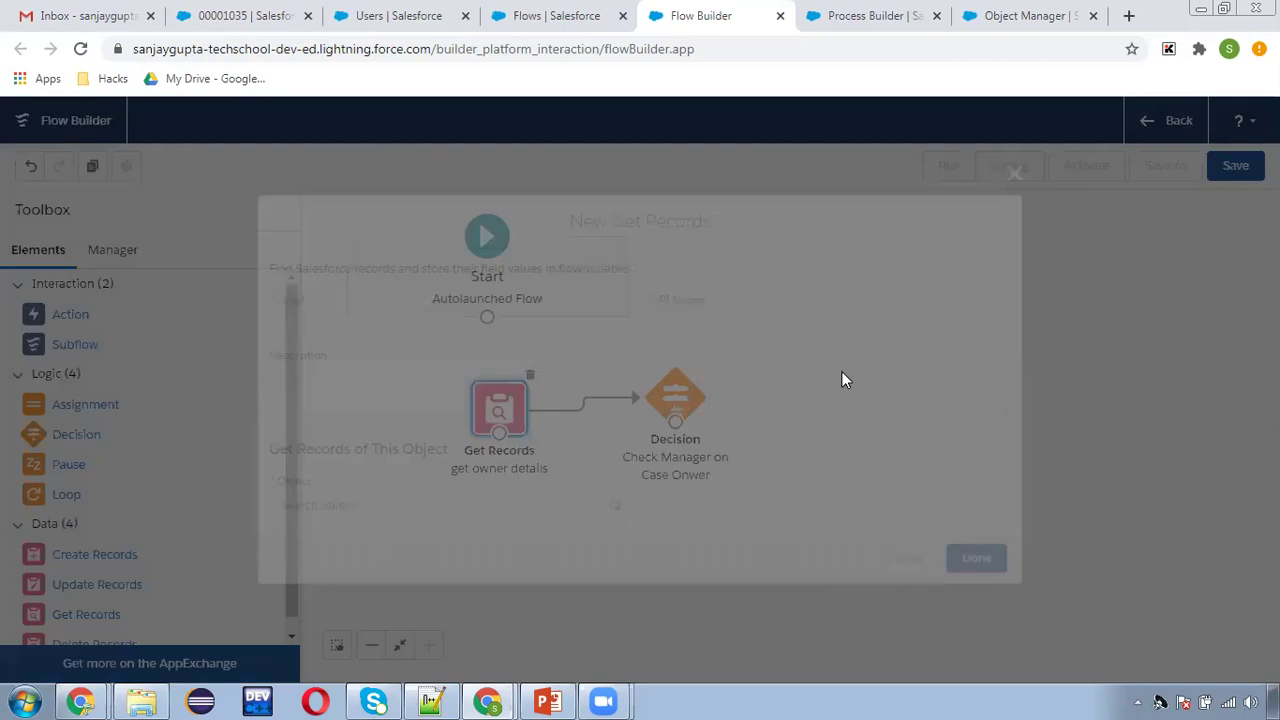
{"action": "type", "text": "get case team role"}
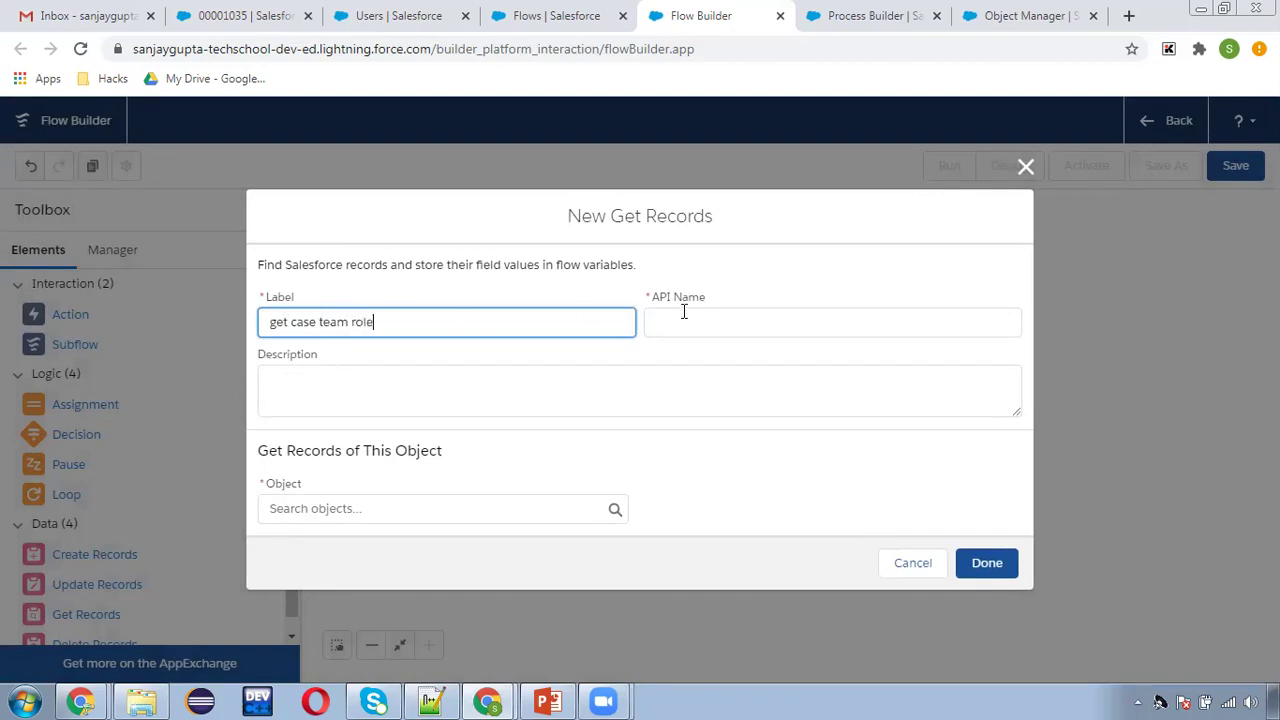
{"action": "left_click", "coordinate": [684, 312]}
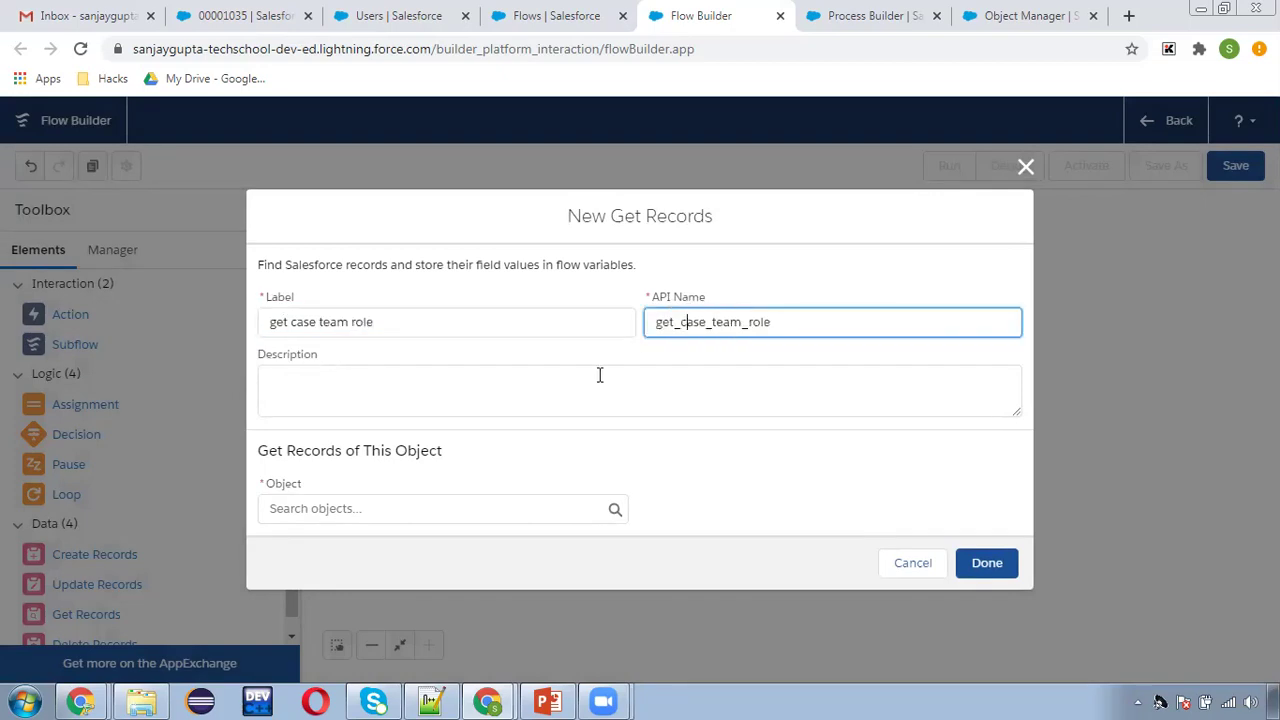
{"action": "left_click", "coordinate": [418, 508]}
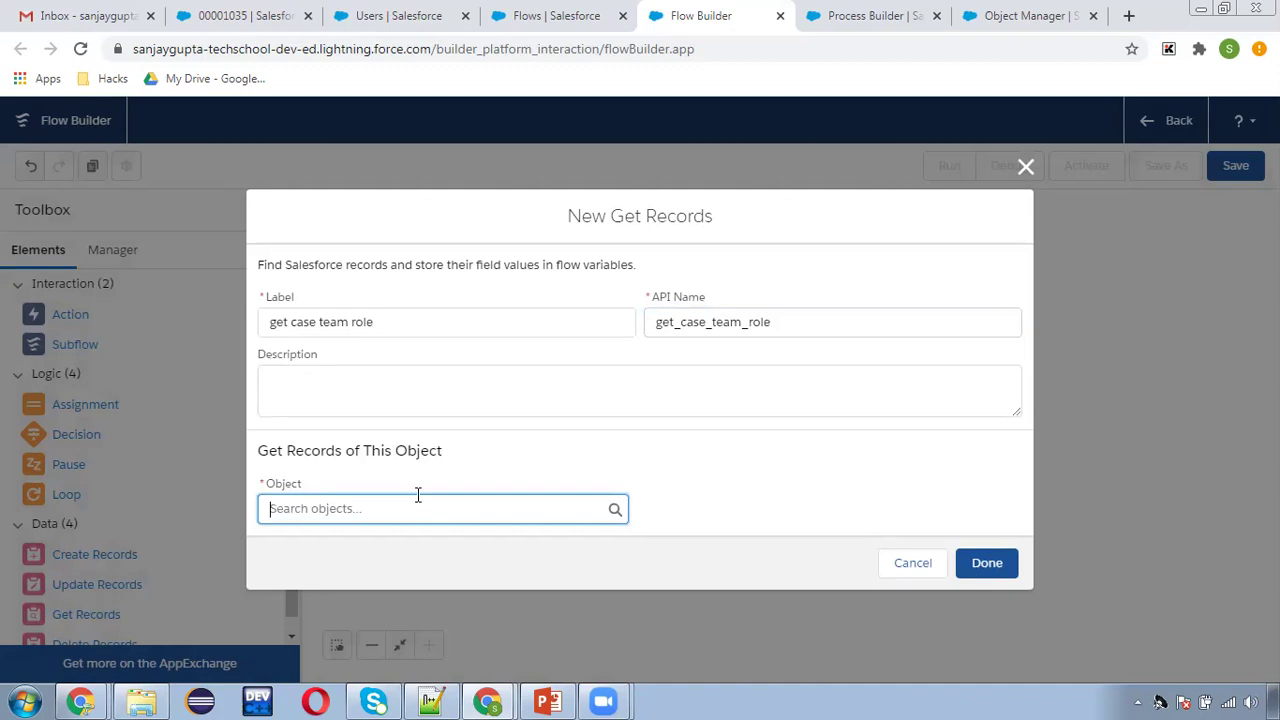
{"action": "type", "text": "case team"}
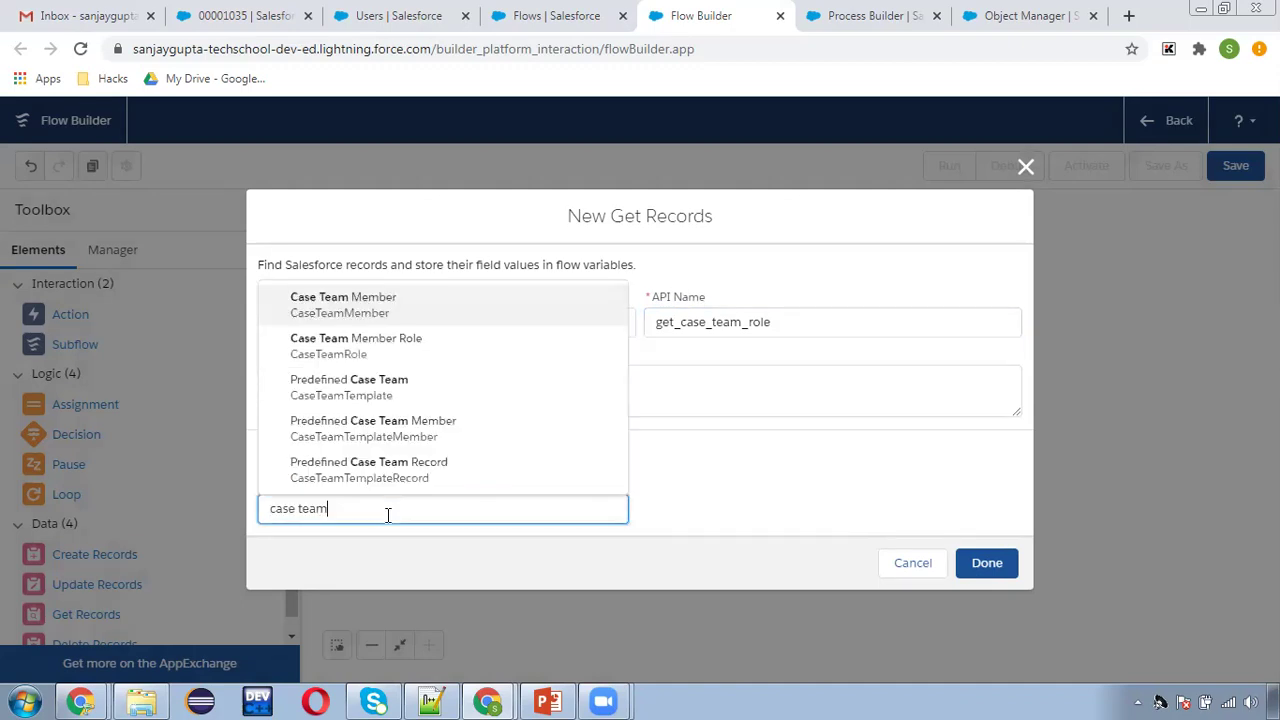
{"action": "left_click", "coordinate": [370, 358]}
Filter the Case Team Member Role records on the Name field with the Equals operator, leaving the value open for entry.
{"action": "scroll", "coordinate": [774, 430], "scroll_direction": "down", "scroll_amount": 2}
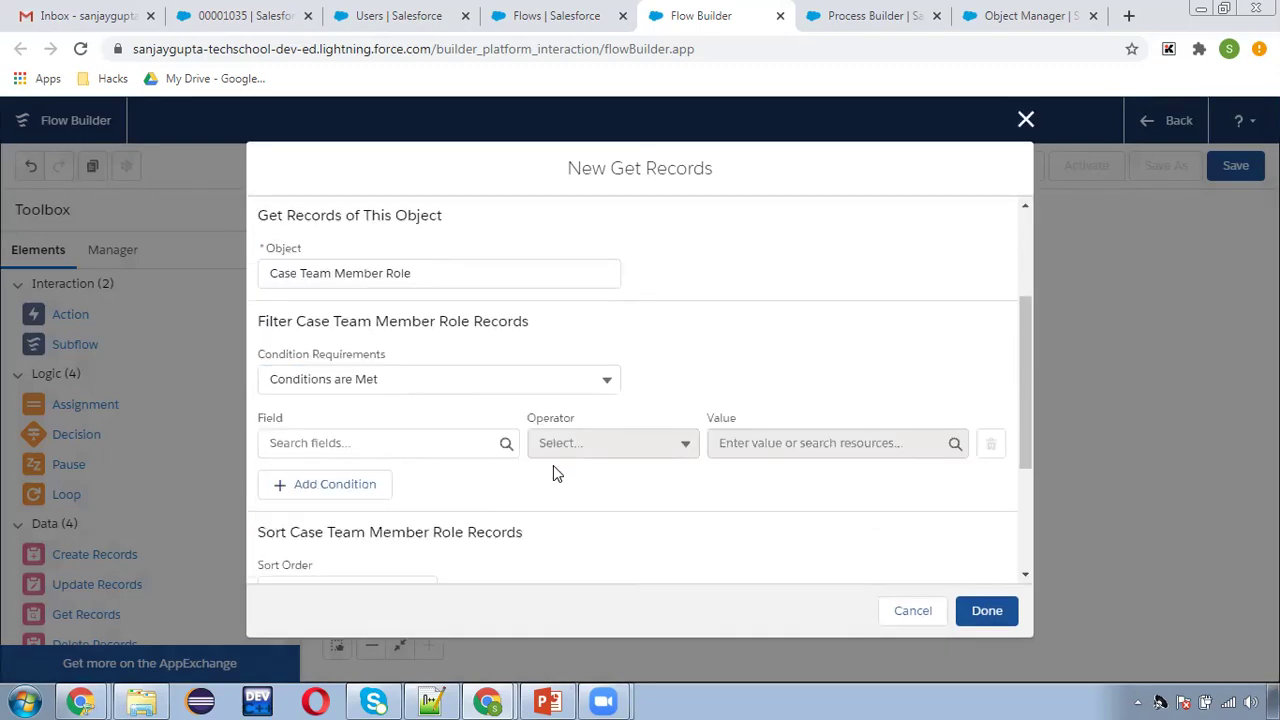
{"action": "left_click", "coordinate": [366, 441]}
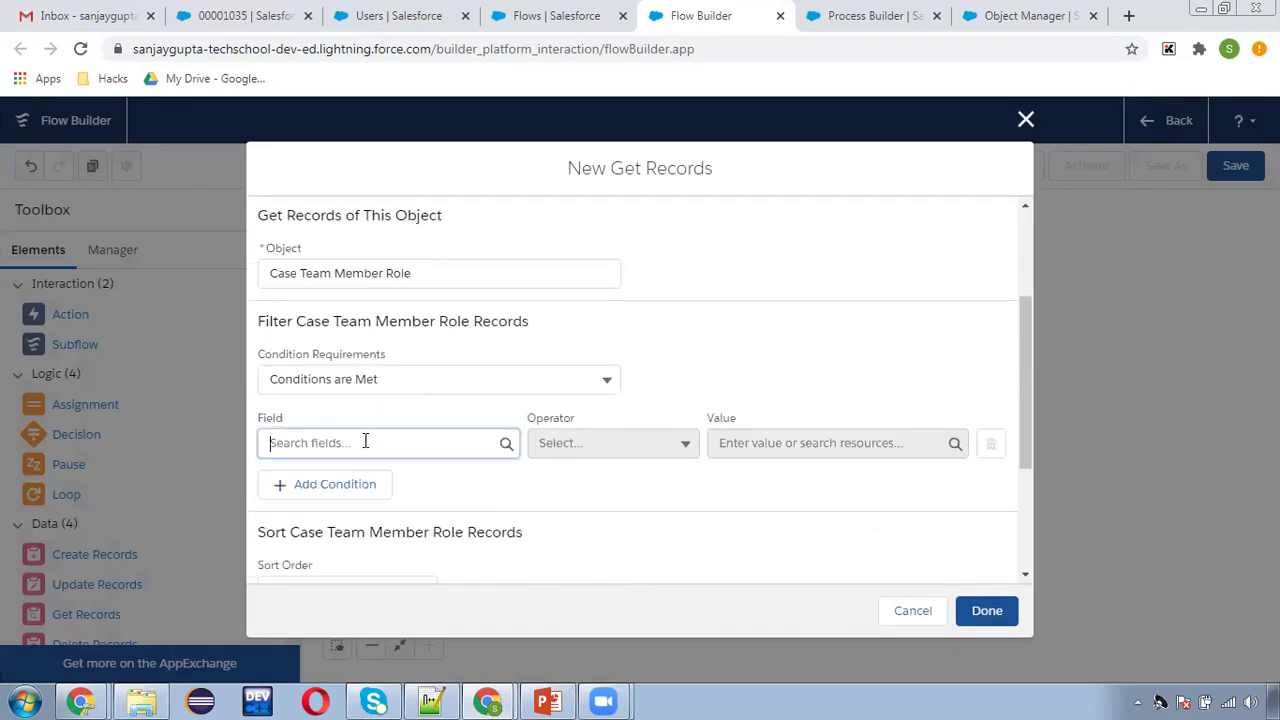
{"action": "type", "text": "name"}
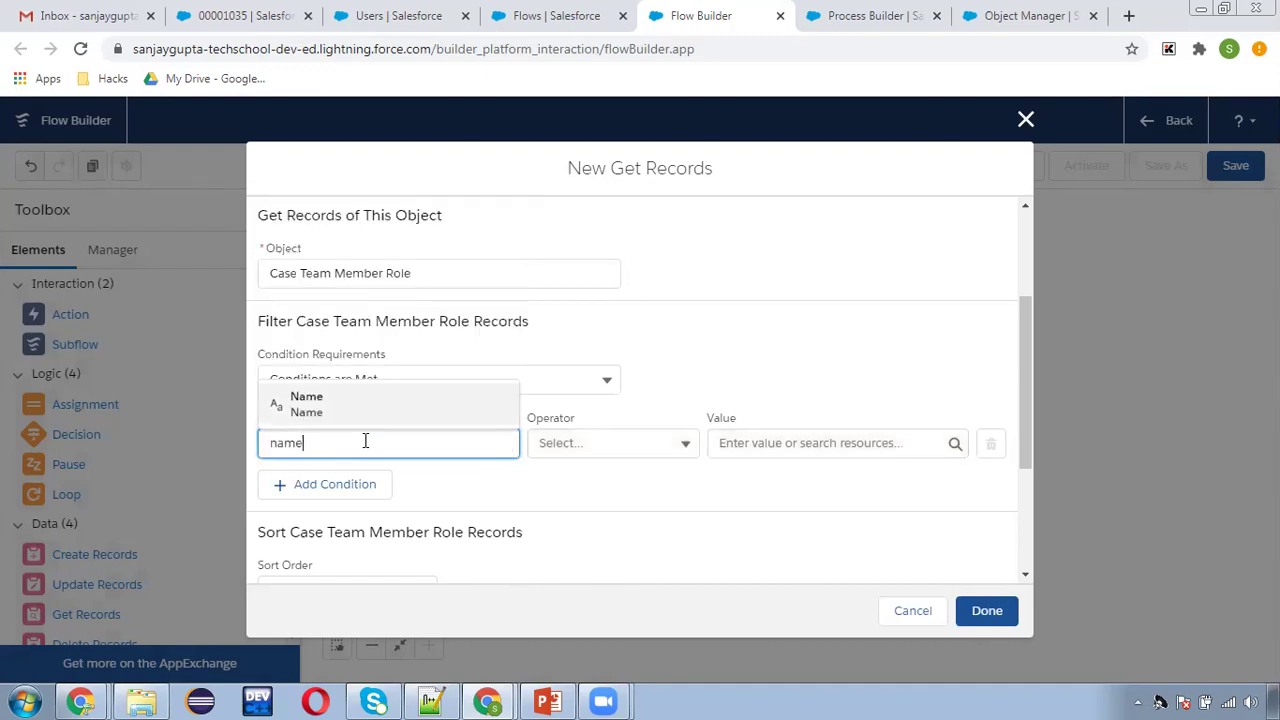
{"action": "left_click", "coordinate": [355, 405]}
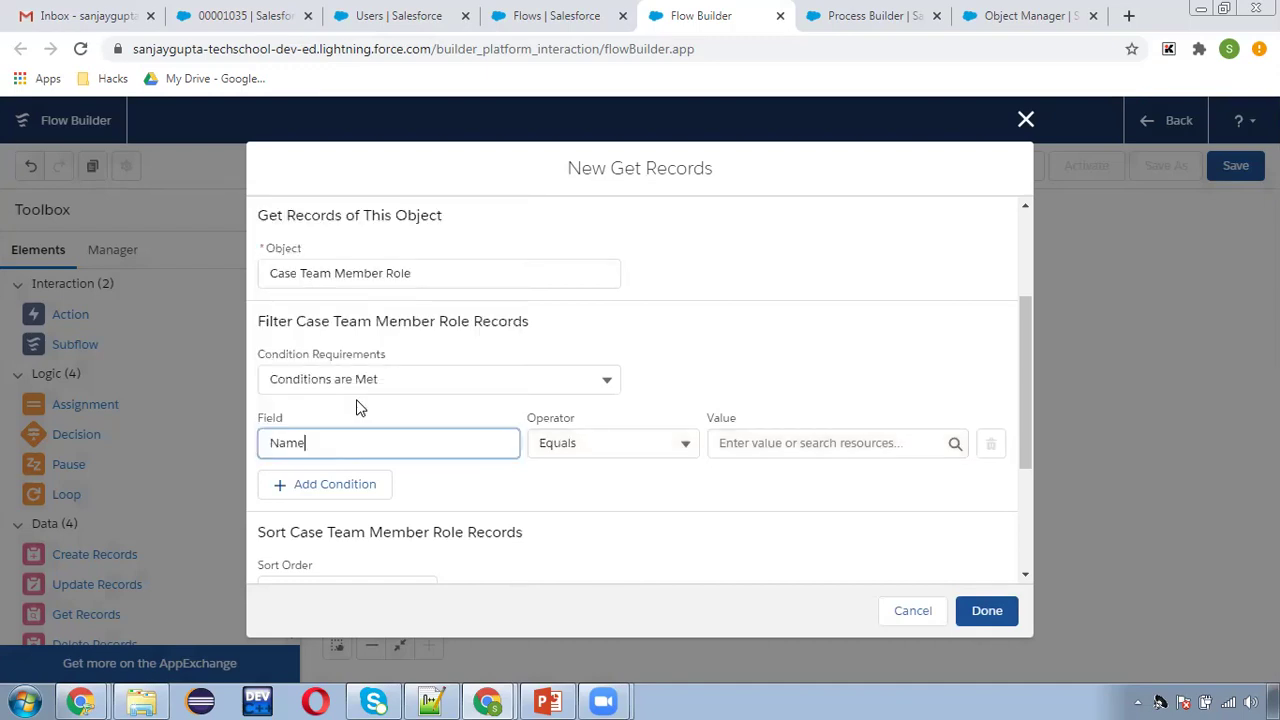
{"action": "left_click", "coordinate": [750, 446]}
Find Case Team Roles in Salesforce Setup, open the Manager role and copy its member role name.
{"action": "left_click", "coordinate": [556, 16]}
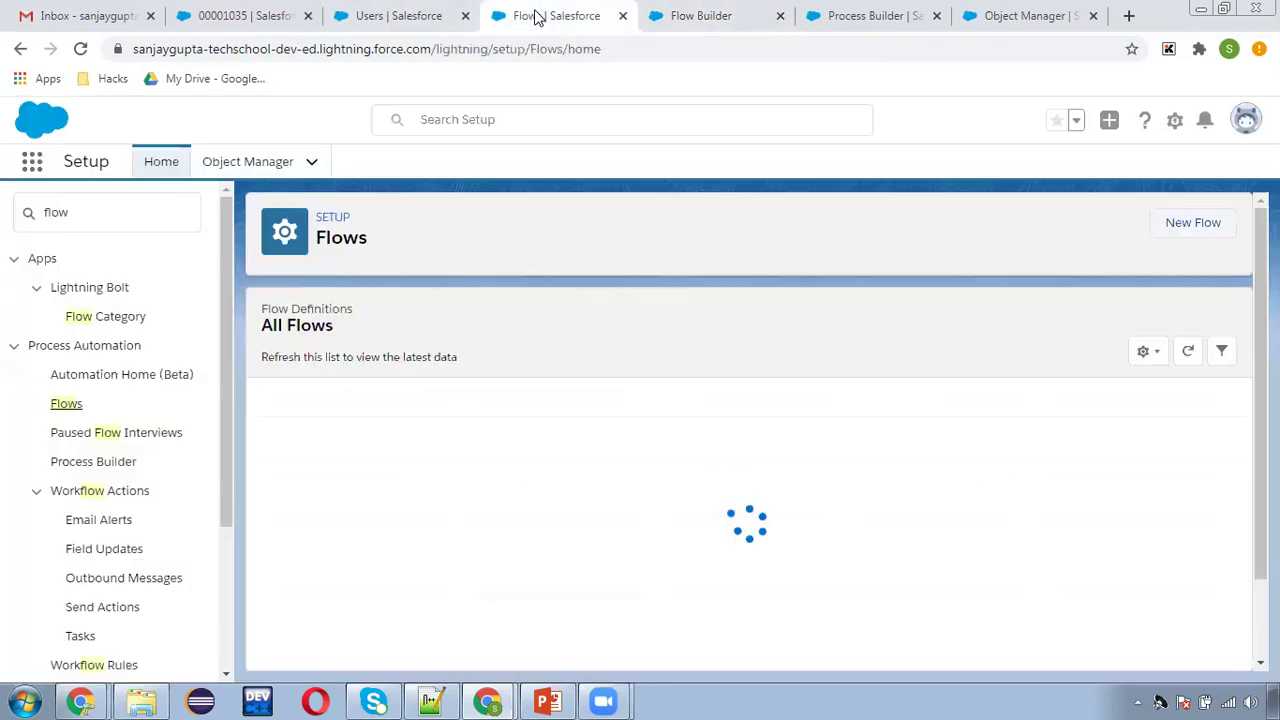
{"action": "left_click_drag", "start_coordinate": [118, 221], "coordinate": [3, 220]}
{"action": "type", "text": "case team"}
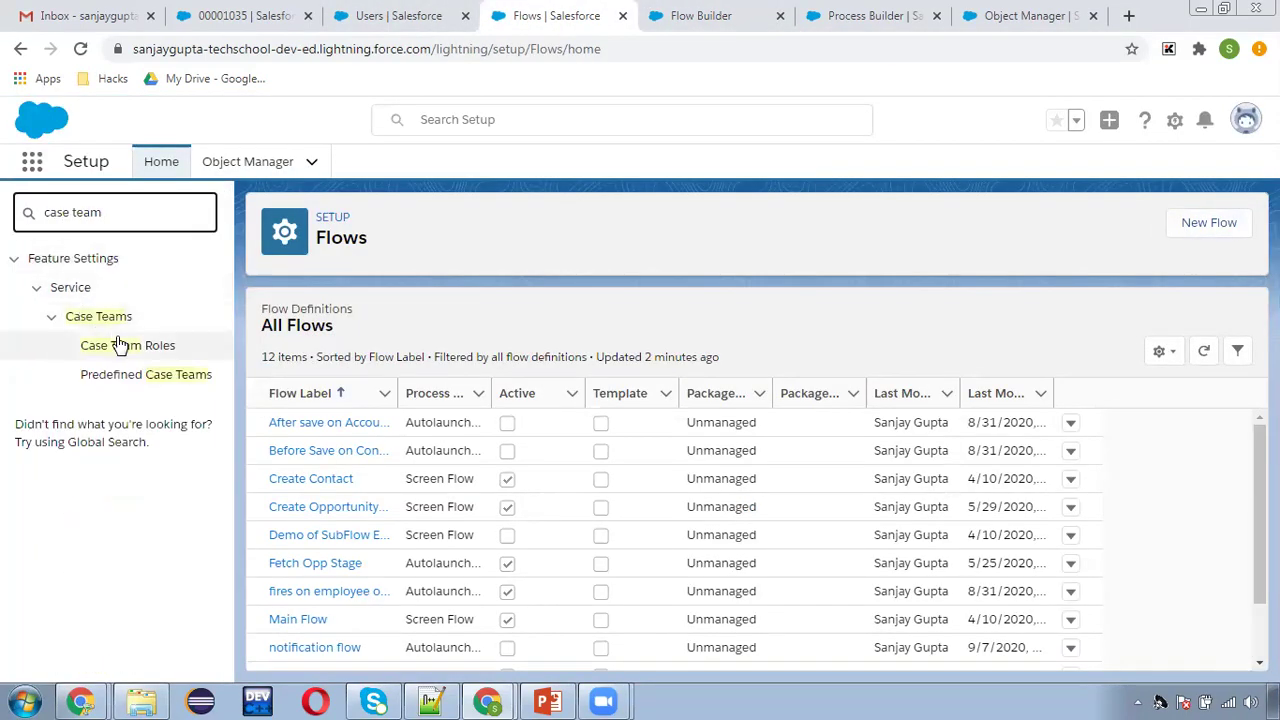
{"action": "left_click", "coordinate": [118, 345]}
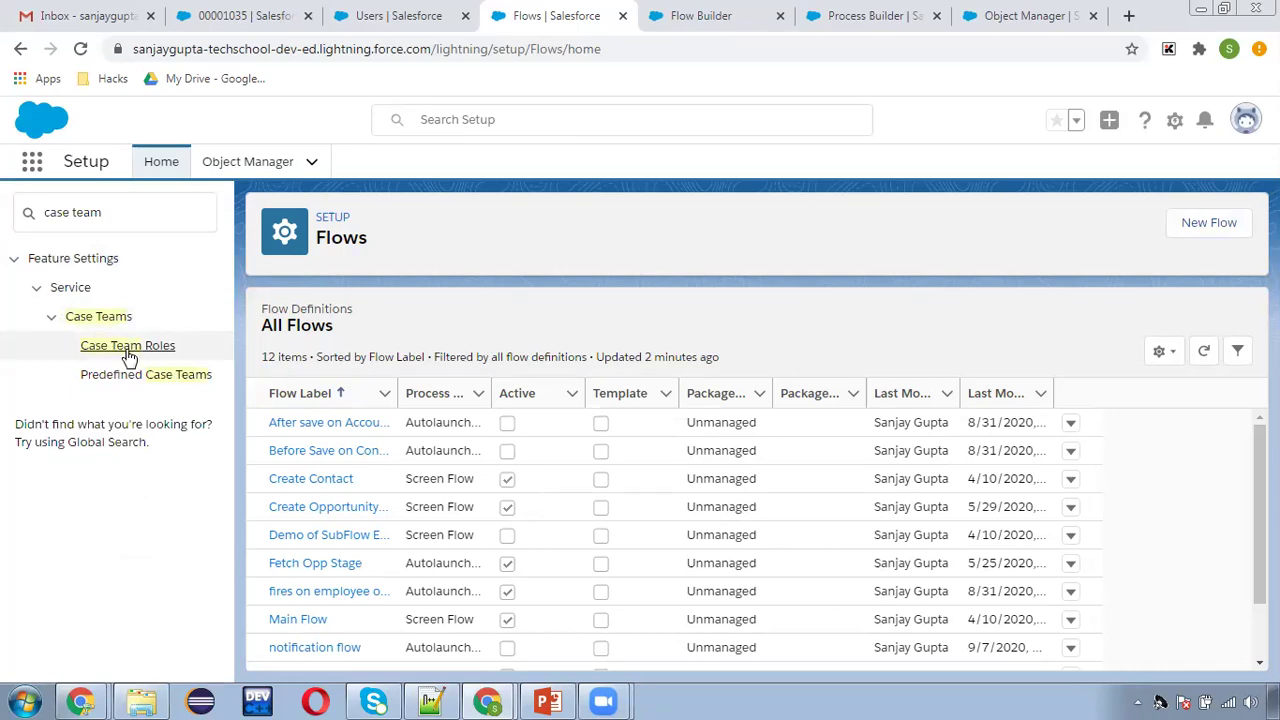
{"action": "left_click", "coordinate": [128, 350]}
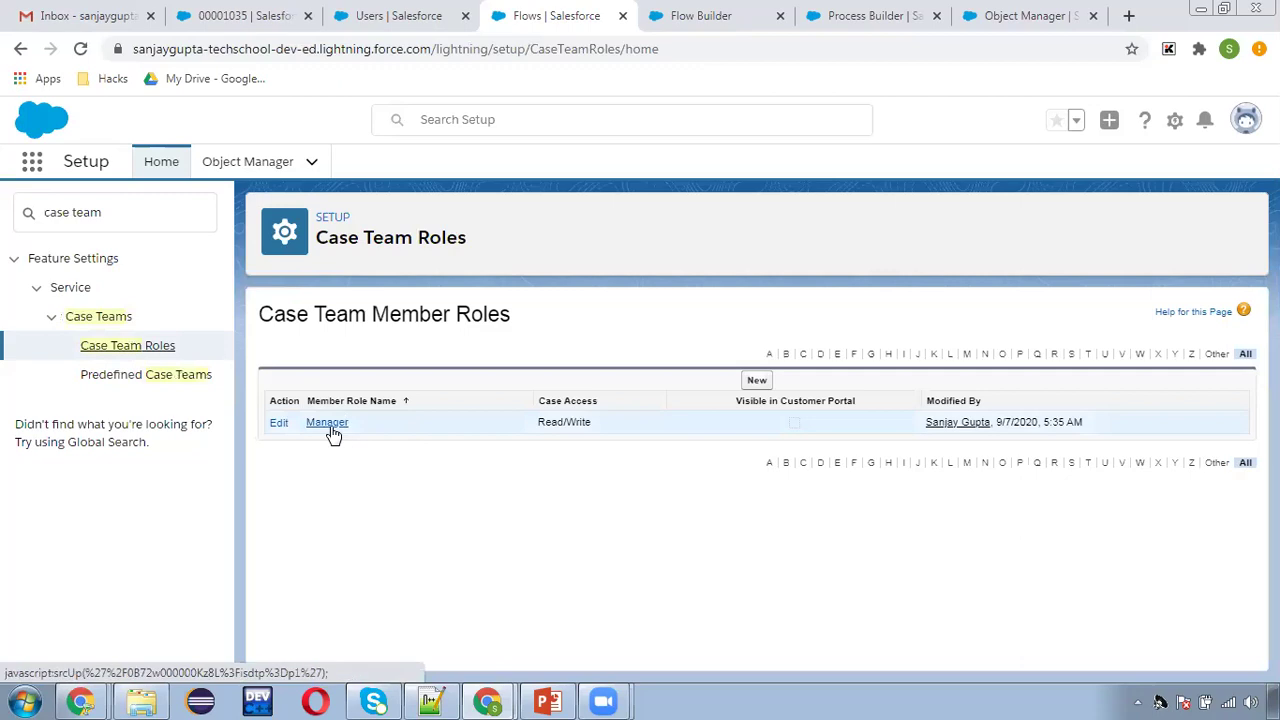
{"action": "left_click", "coordinate": [331, 428]}
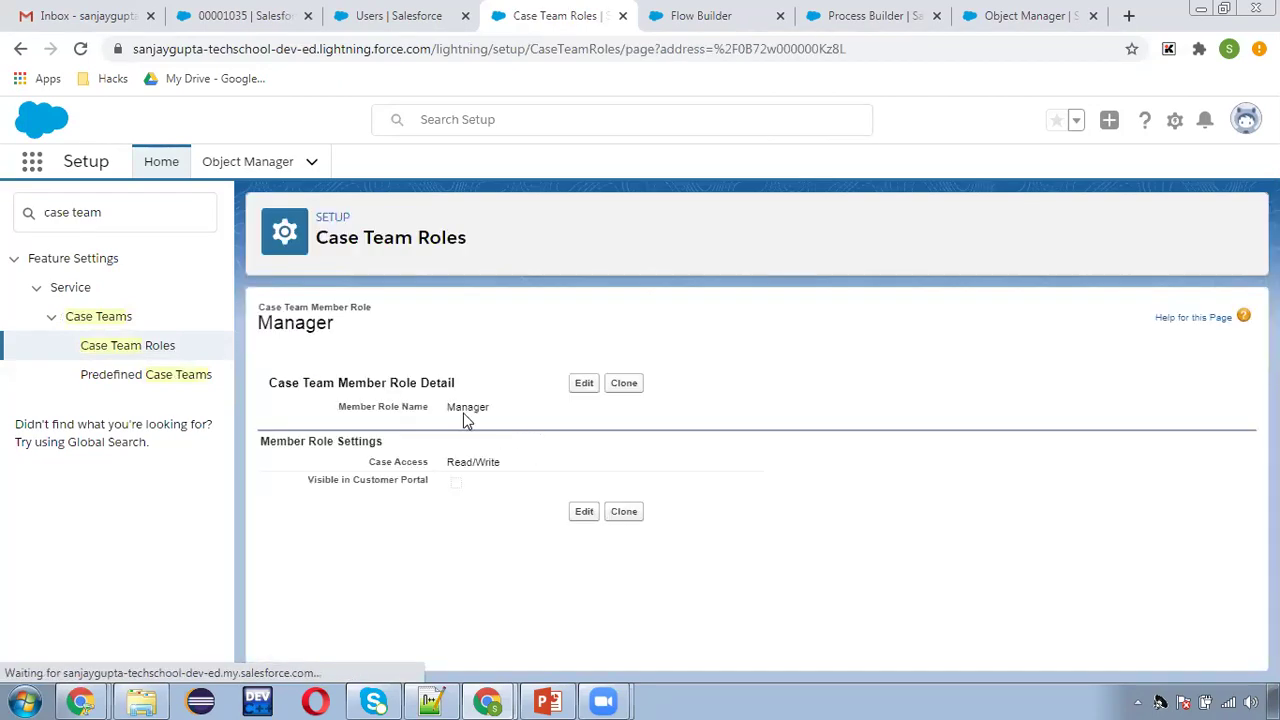
{"action": "left_click_drag", "start_coordinate": [443, 407], "coordinate": [495, 421]}
{"action": "key", "text": "ctrl+c"}
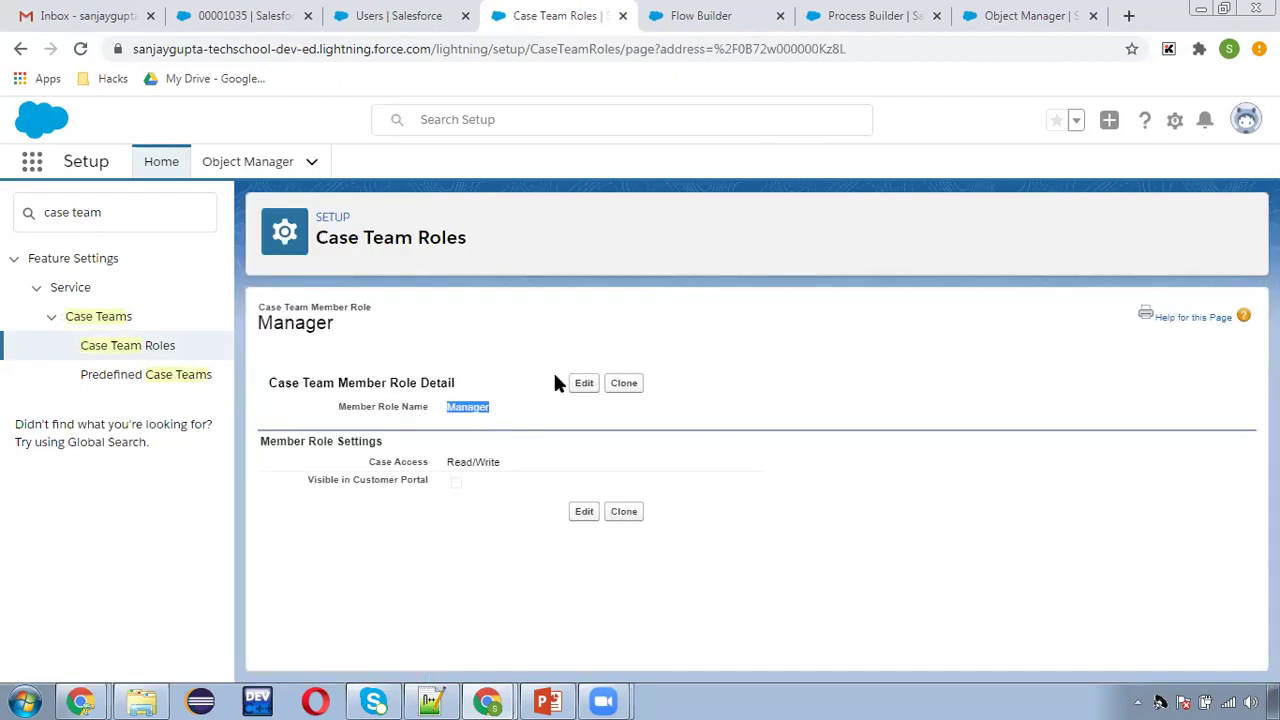
Return to the flow, enter Manager as the Name condition's value and finish the Get Records element.
{"action": "left_click", "coordinate": [700, 15]}
{"action": "key", "text": "ctrl+v"}
{"action": "left_click", "coordinate": [740, 500]}
{"action": "scroll", "coordinate": [580, 509], "scroll_direction": "down", "scroll_amount": 3}
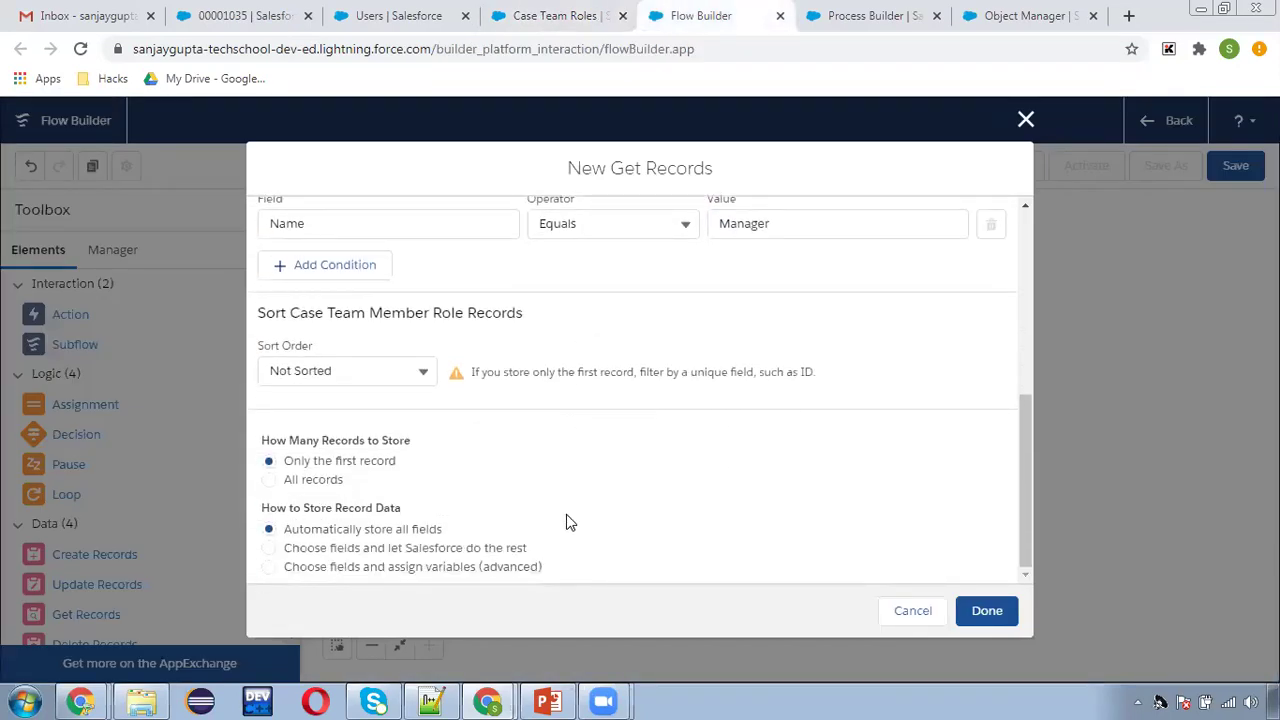
{"action": "left_click", "coordinate": [985, 610]}
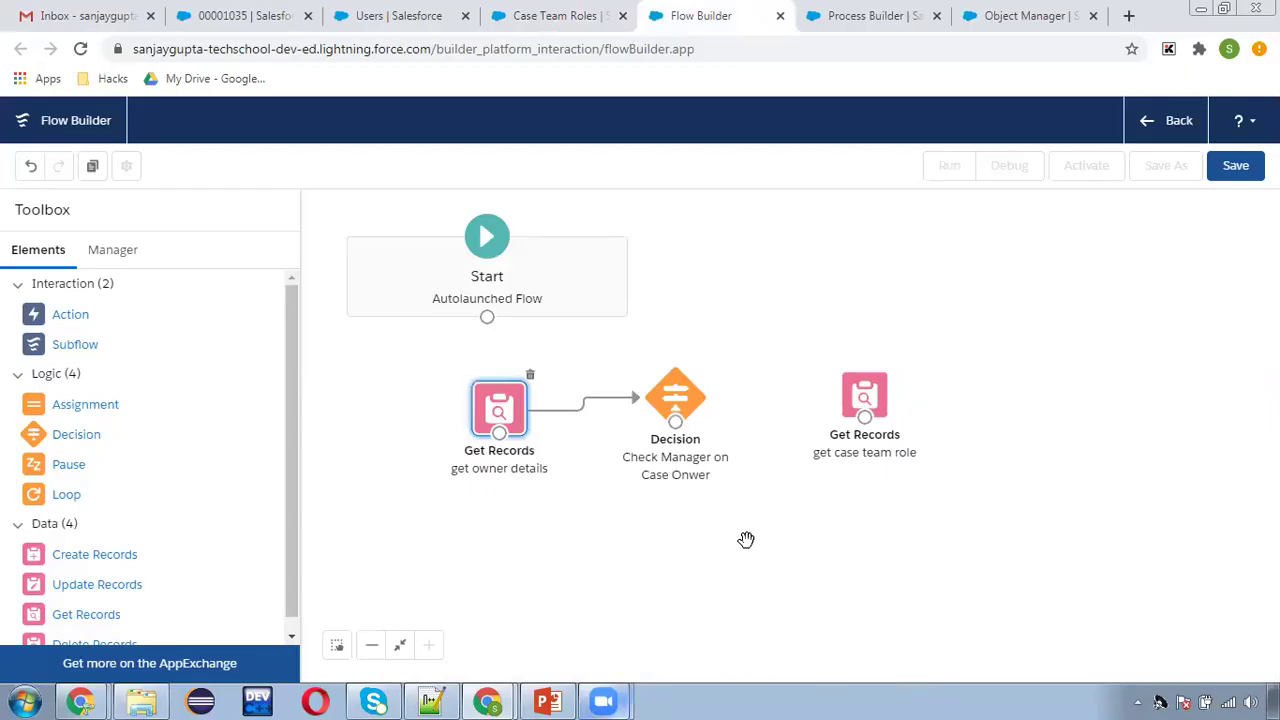
{"action": "key", "text": "alt+Tab"}
{"action": "key", "text": "alt+Tab"}
{"action": "key", "text": "alt+Tab"}
{"action": "key", "text": "alt+Tab"}
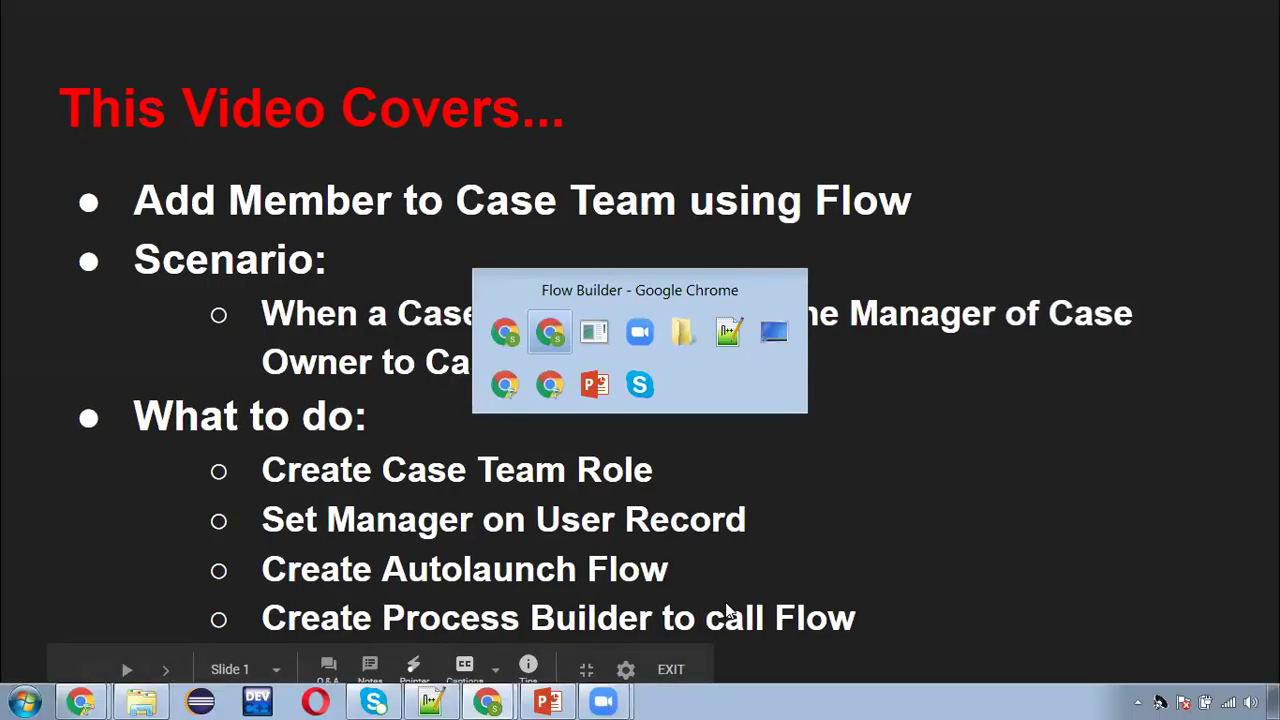
{"action": "key", "text": "Escape"}
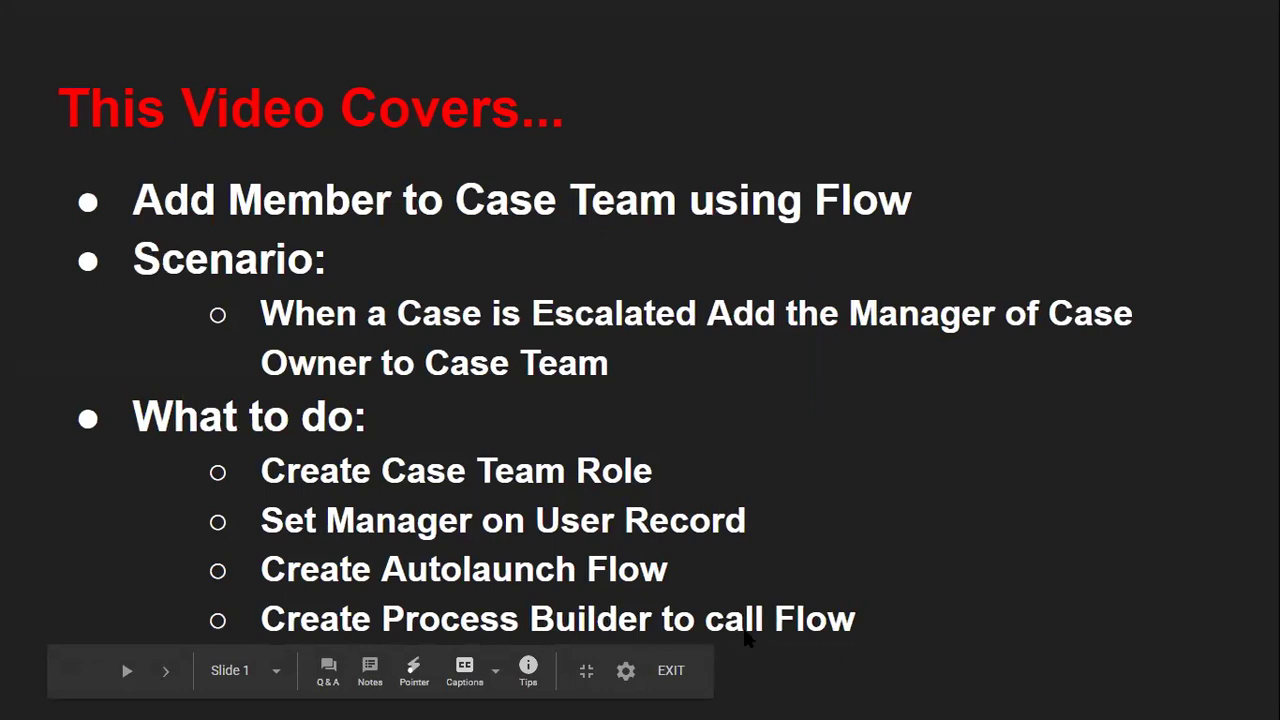
{"action": "key", "text": "alt+Tab"}
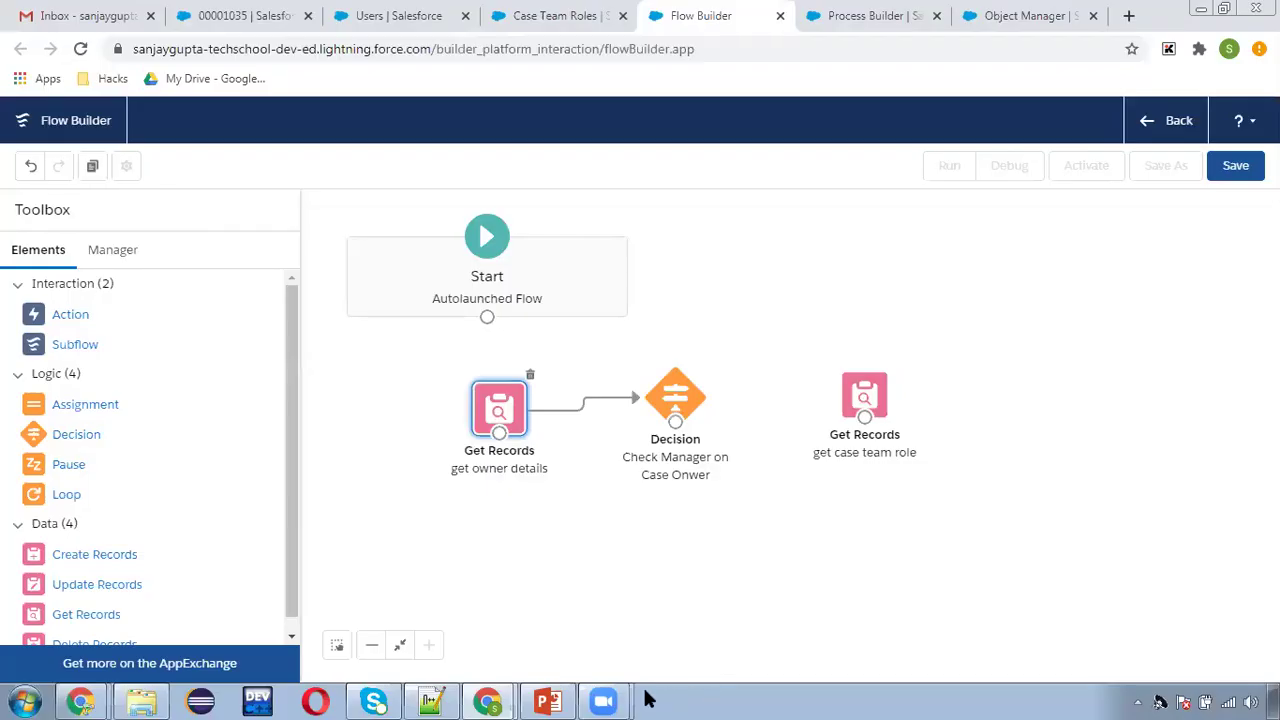
{"action": "mouse_move", "coordinate": [625, 698]}
{"action": "left_click", "coordinate": [632, 643]}
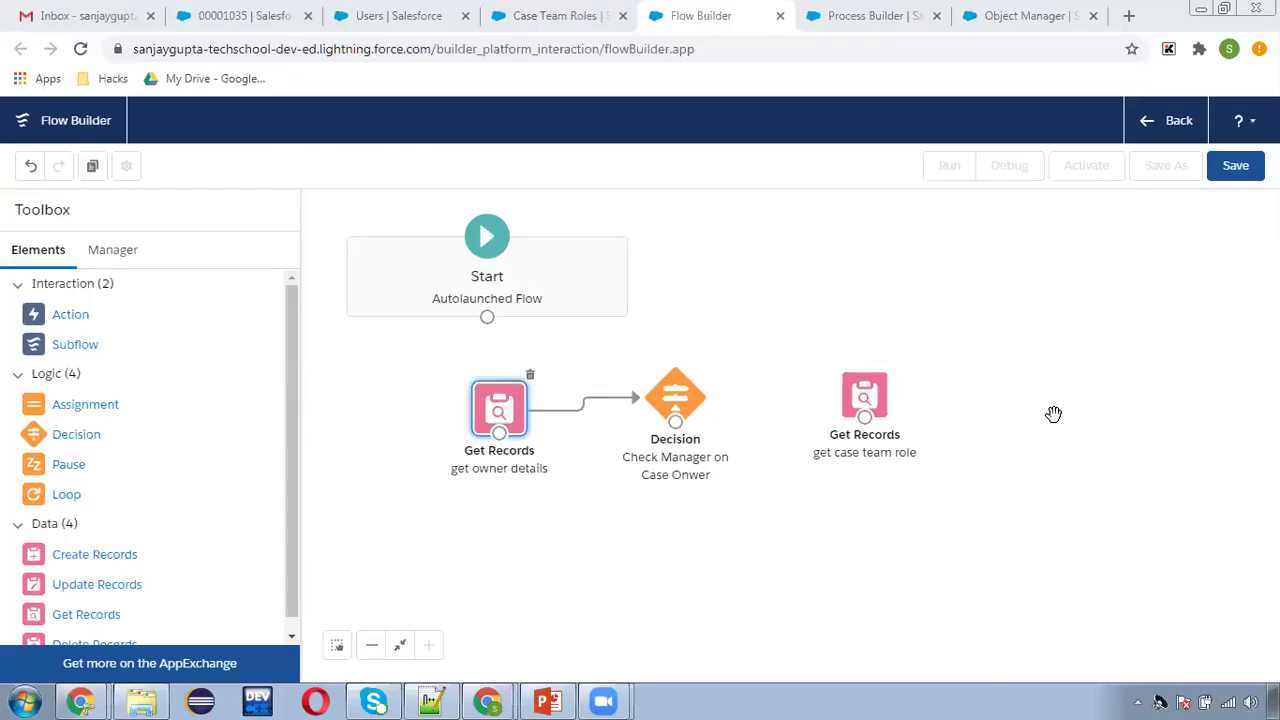
Connect the Decision to the get case team role element using the isPresent? outcome.
{"action": "left_click_drag", "start_coordinate": [675, 421], "coordinate": [855, 390]}
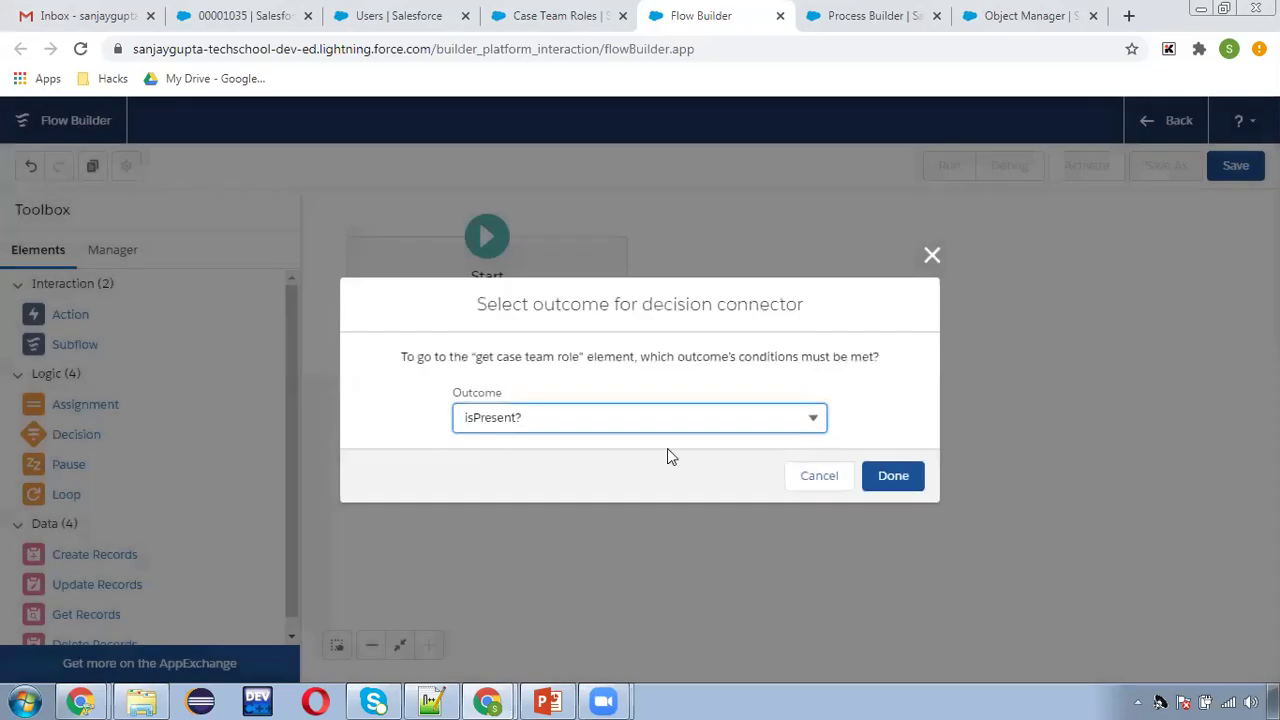
{"action": "left_click", "coordinate": [891, 478]}
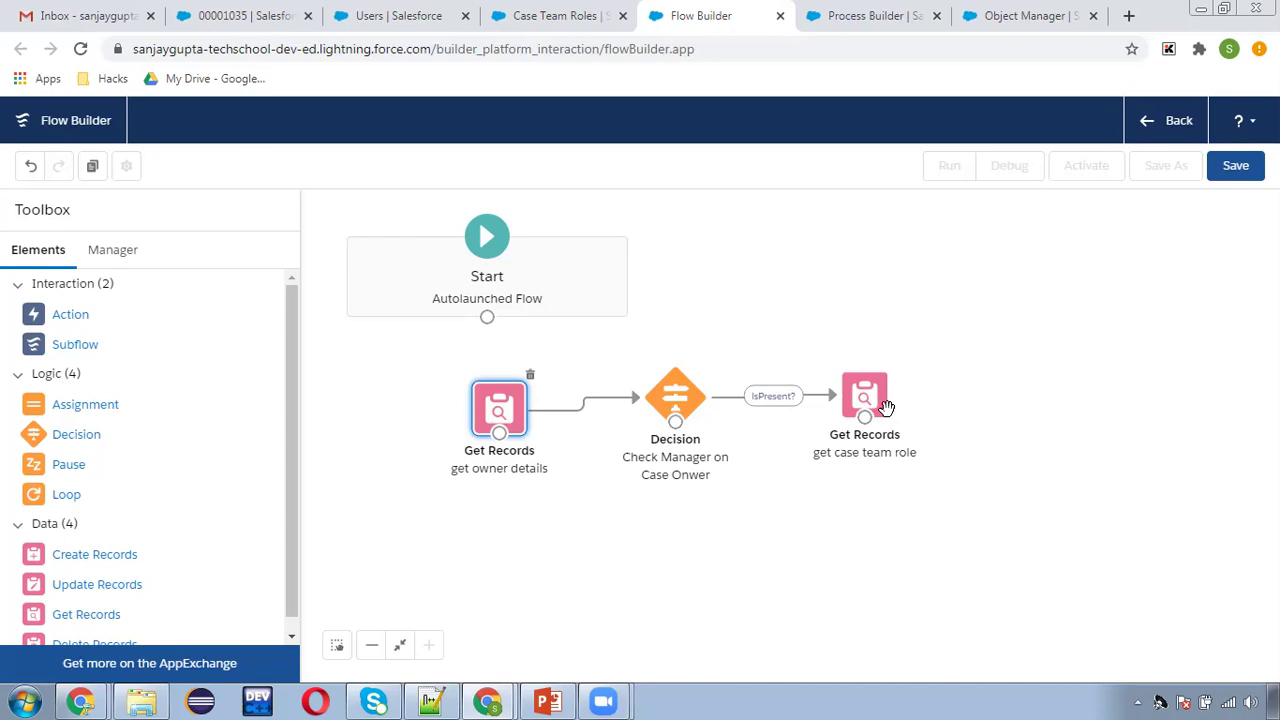
Add a Create Records element labelled "Create Case Team Member" with API name Create_Case_Team_Member after the get case team role element.
{"action": "scroll", "coordinate": [255, 472], "scroll_direction": "down", "scroll_amount": 1}
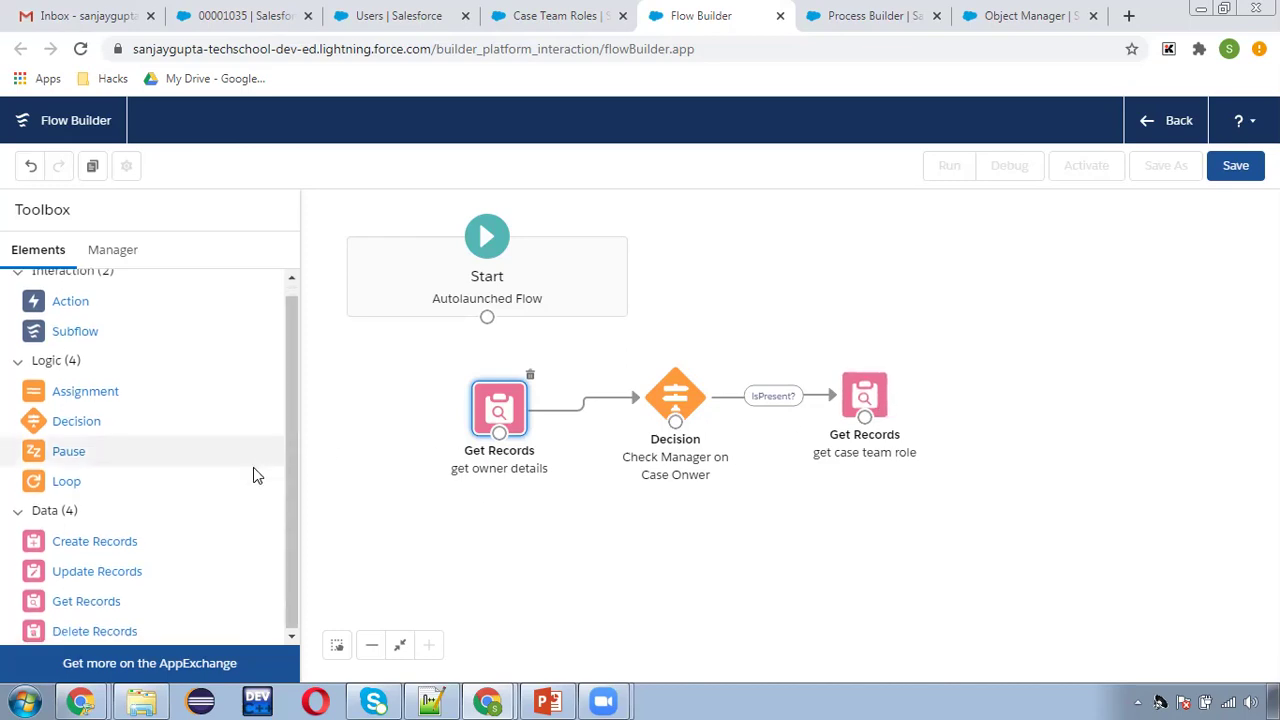
{"action": "left_click_drag", "start_coordinate": [106, 548], "coordinate": [1018, 377]}
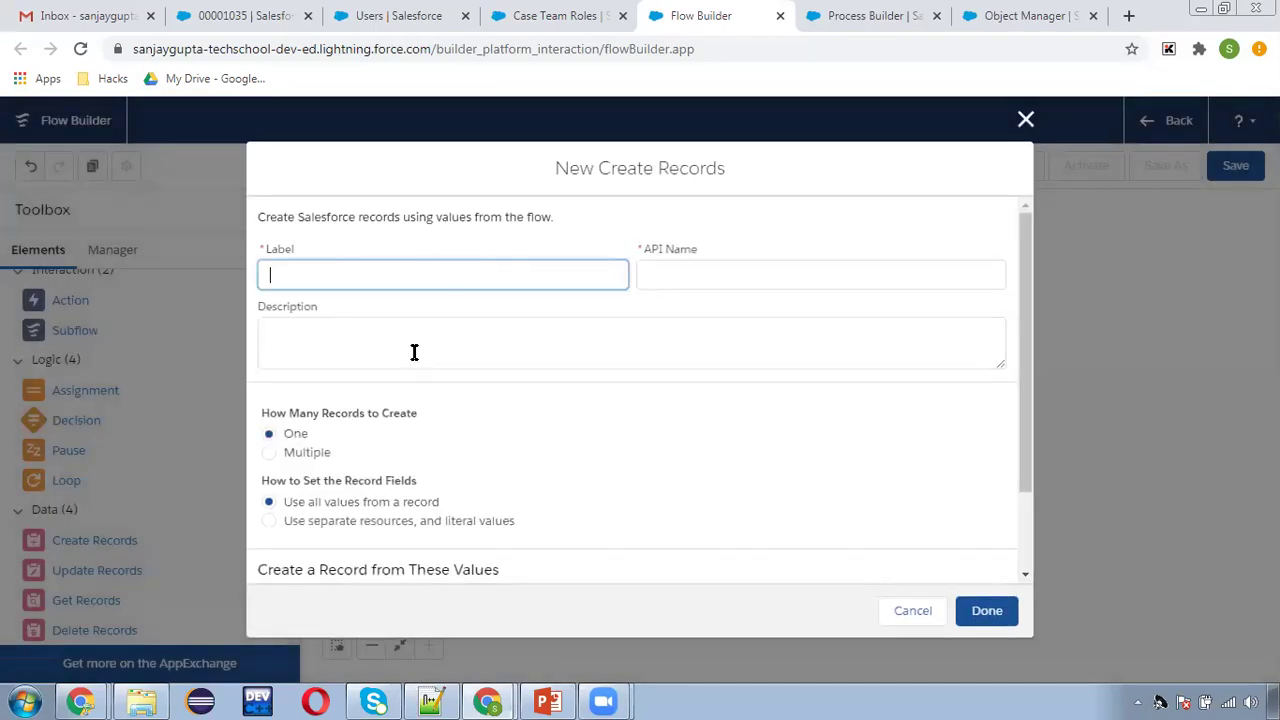
{"action": "scroll", "coordinate": [414, 360], "scroll_direction": "down", "scroll_amount": 1}
{"action": "scroll", "coordinate": [409, 405], "scroll_direction": "up", "scroll_amount": 1}
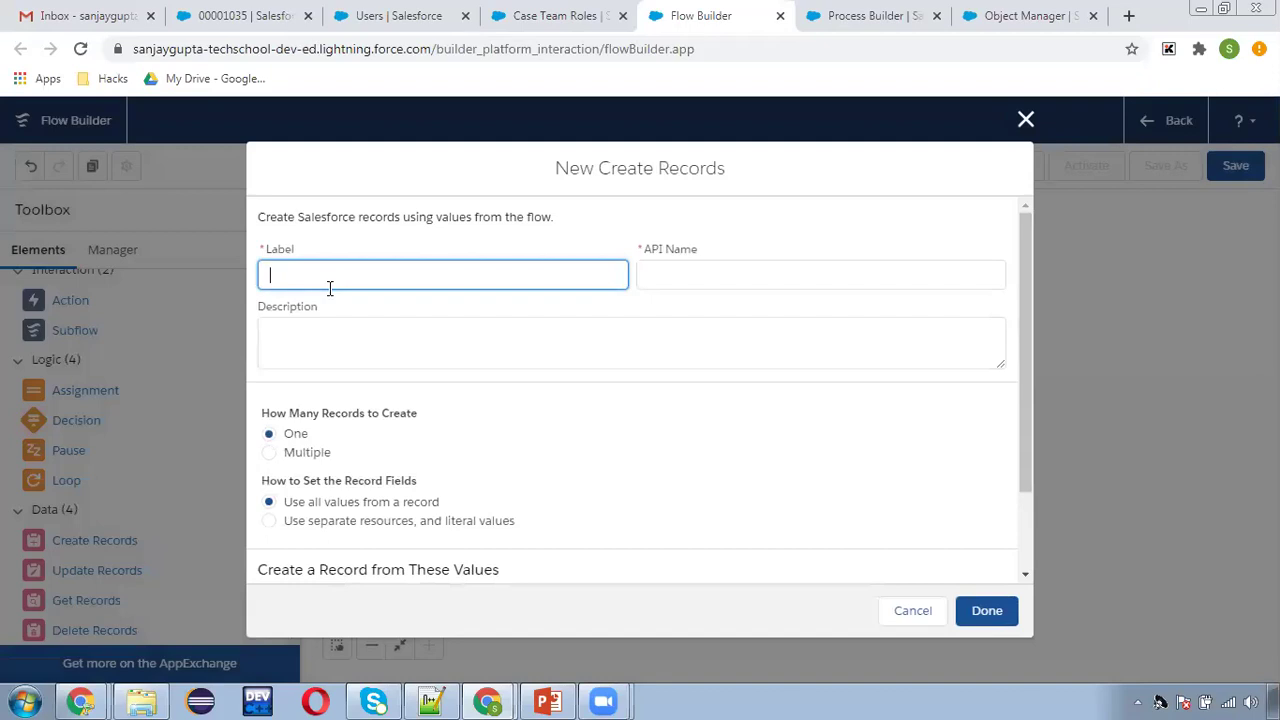
{"action": "type", "text": "Create Case Team Member"}
{"action": "left_click", "coordinate": [680, 270]}
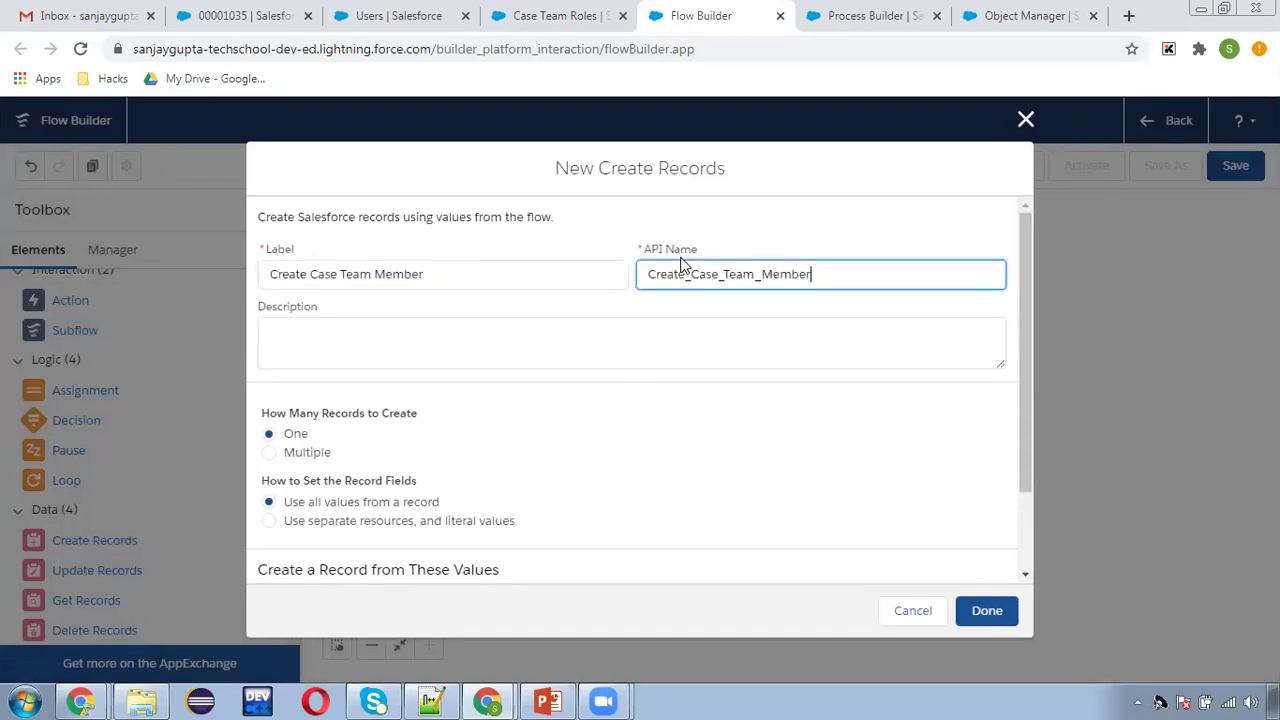
Set the Create Records element to use separate resources and literal values, with Case Team Member as the object.
{"action": "scroll", "coordinate": [571, 406], "scroll_direction": "down", "scroll_amount": 1}
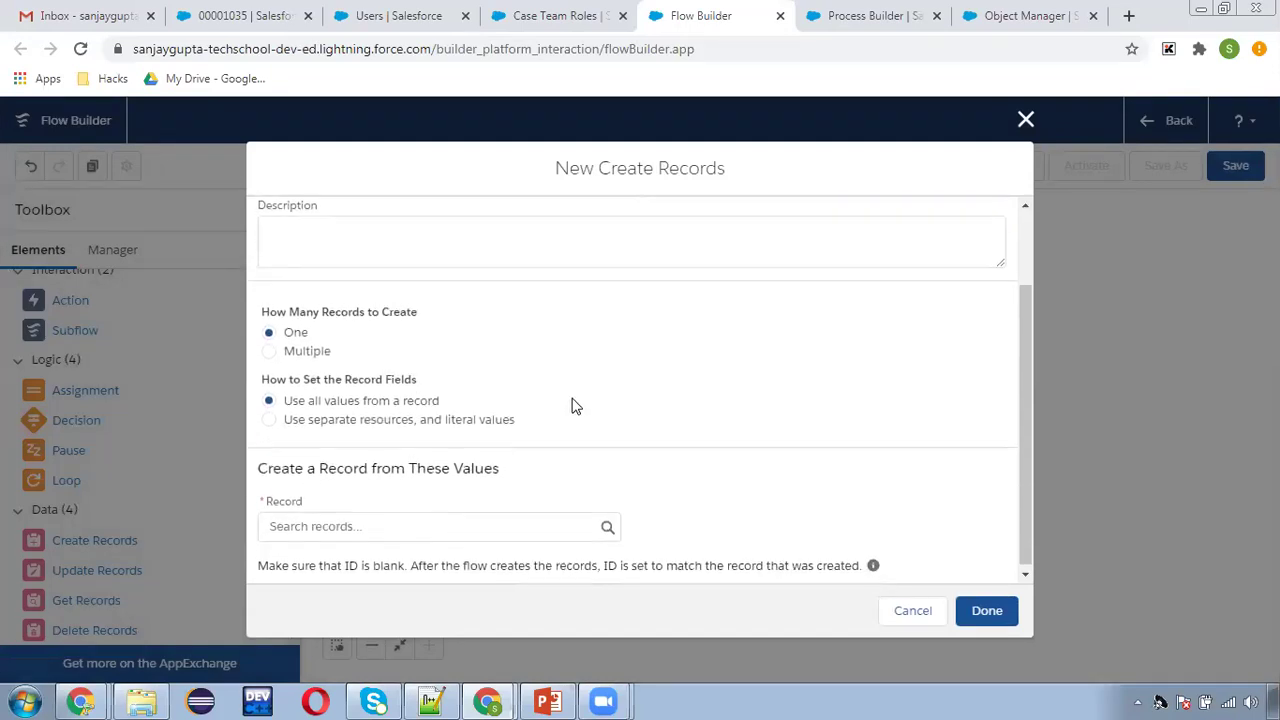
{"action": "left_click", "coordinate": [342, 526]}
{"action": "left_click", "coordinate": [657, 406]}
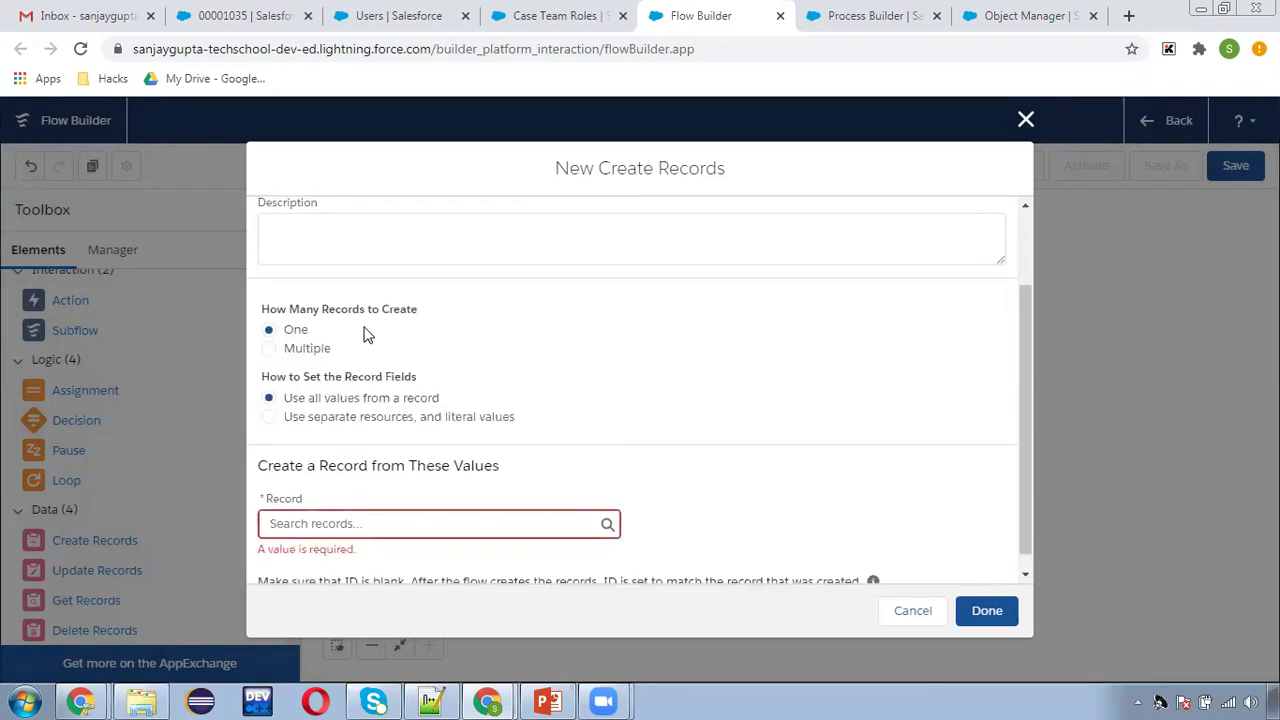
{"action": "left_click", "coordinate": [354, 420]}
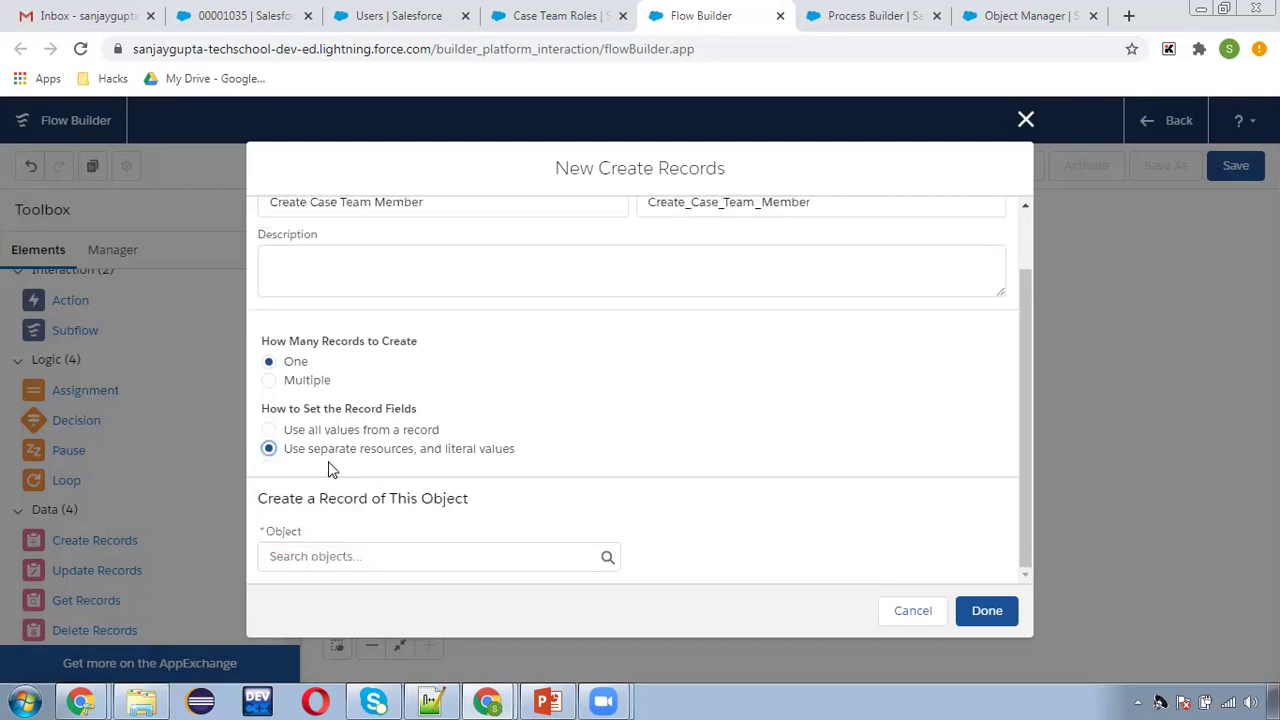
{"action": "left_click", "coordinate": [314, 564]}
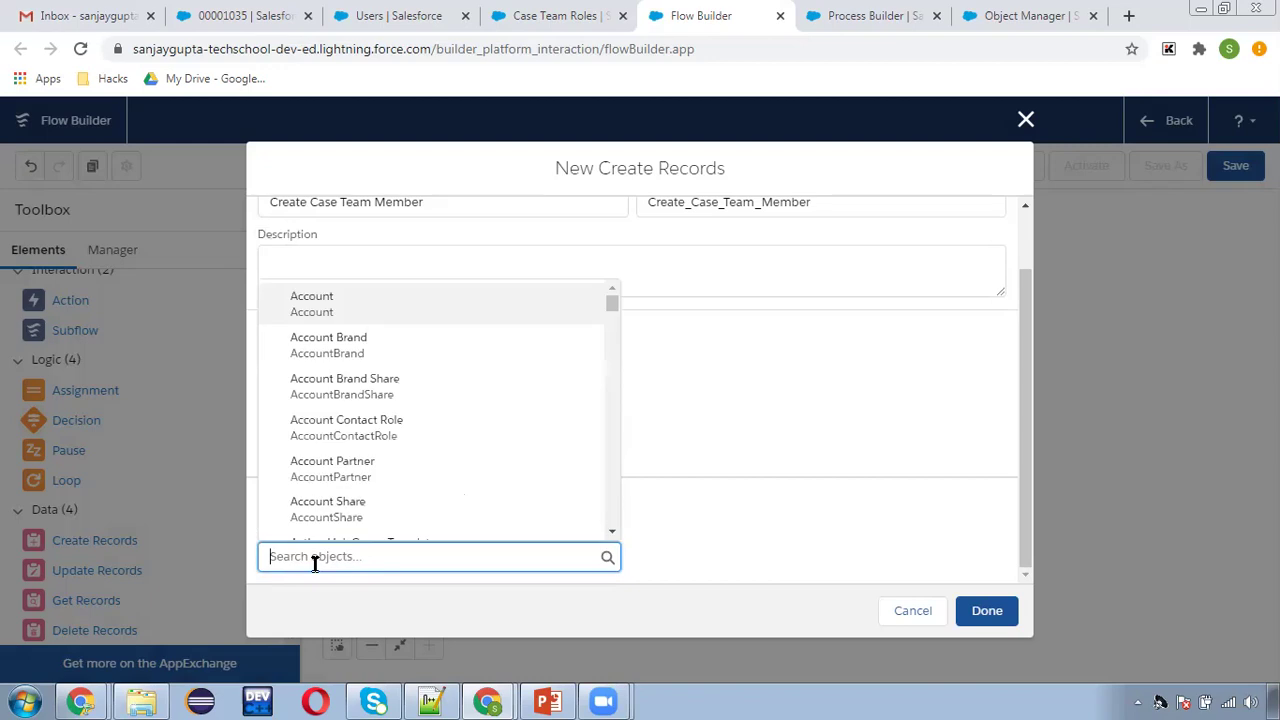
{"action": "type", "text": "case team"}
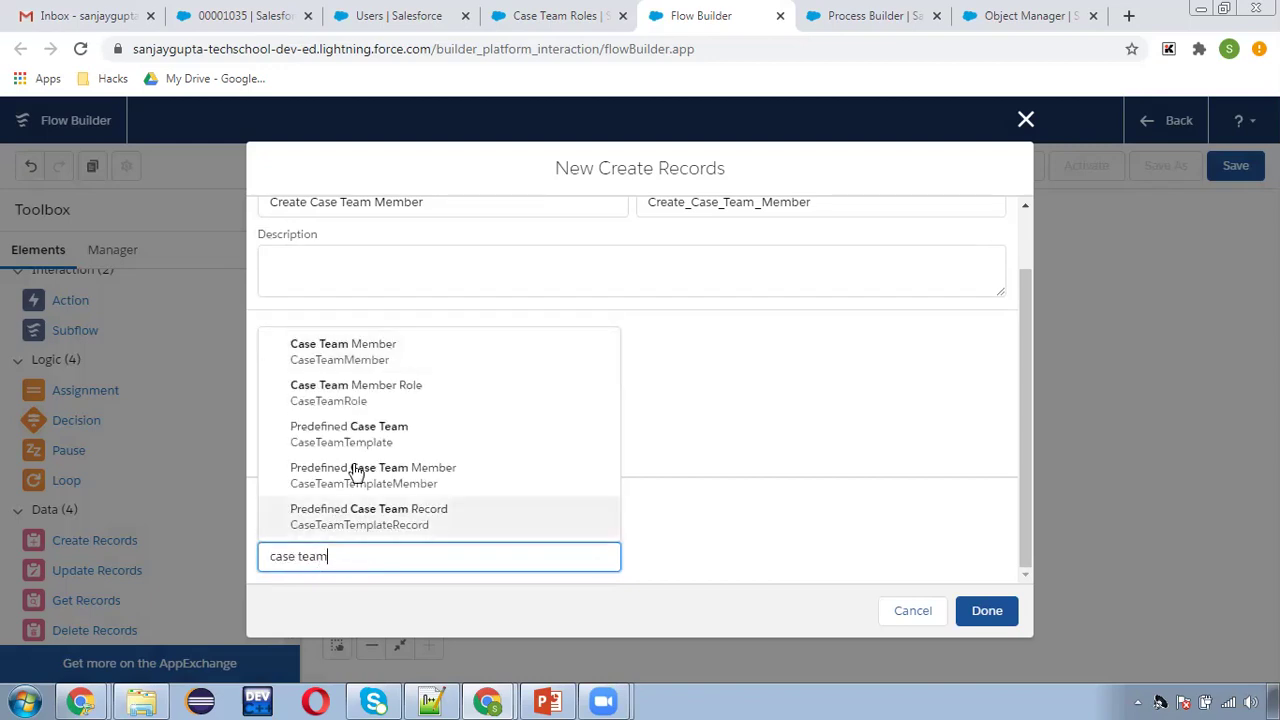
{"action": "left_click", "coordinate": [380, 352]}
Add the MemberId, ParentId and TeamRoleId fields to the Case Team Member field values.
{"action": "scroll", "coordinate": [708, 460], "scroll_direction": "down", "scroll_amount": 2}
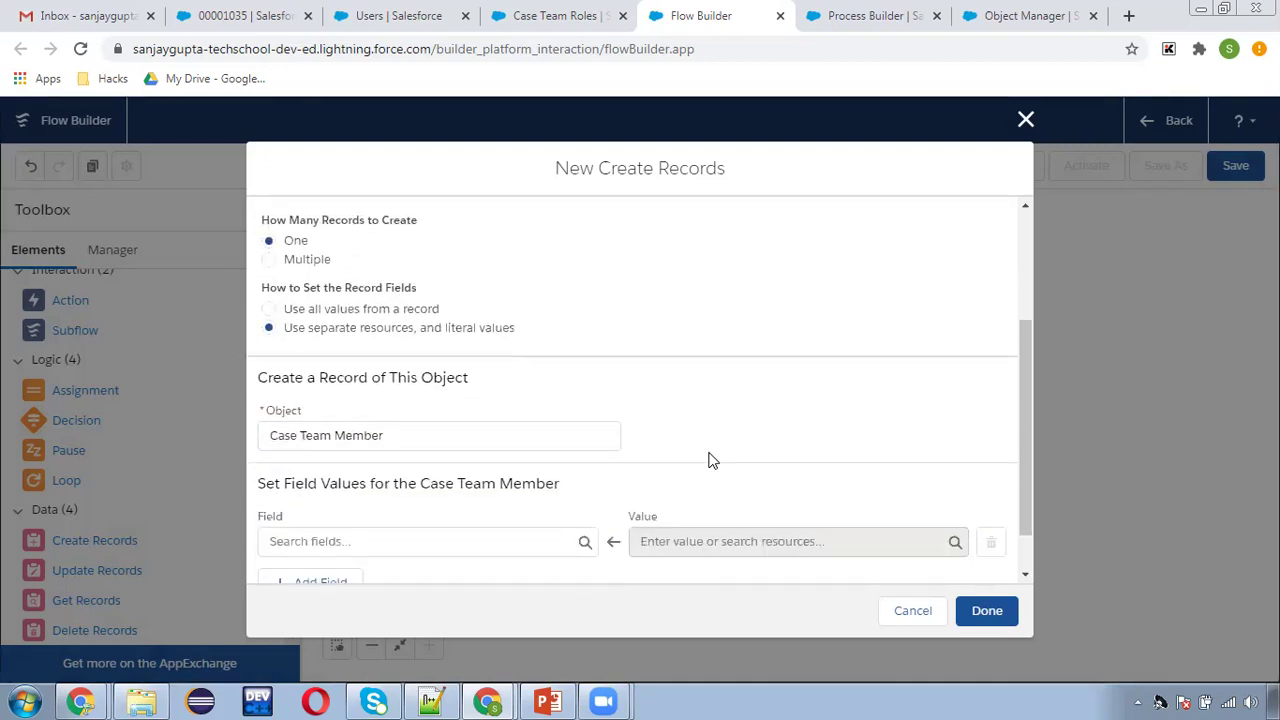
{"action": "left_click", "coordinate": [372, 487]}
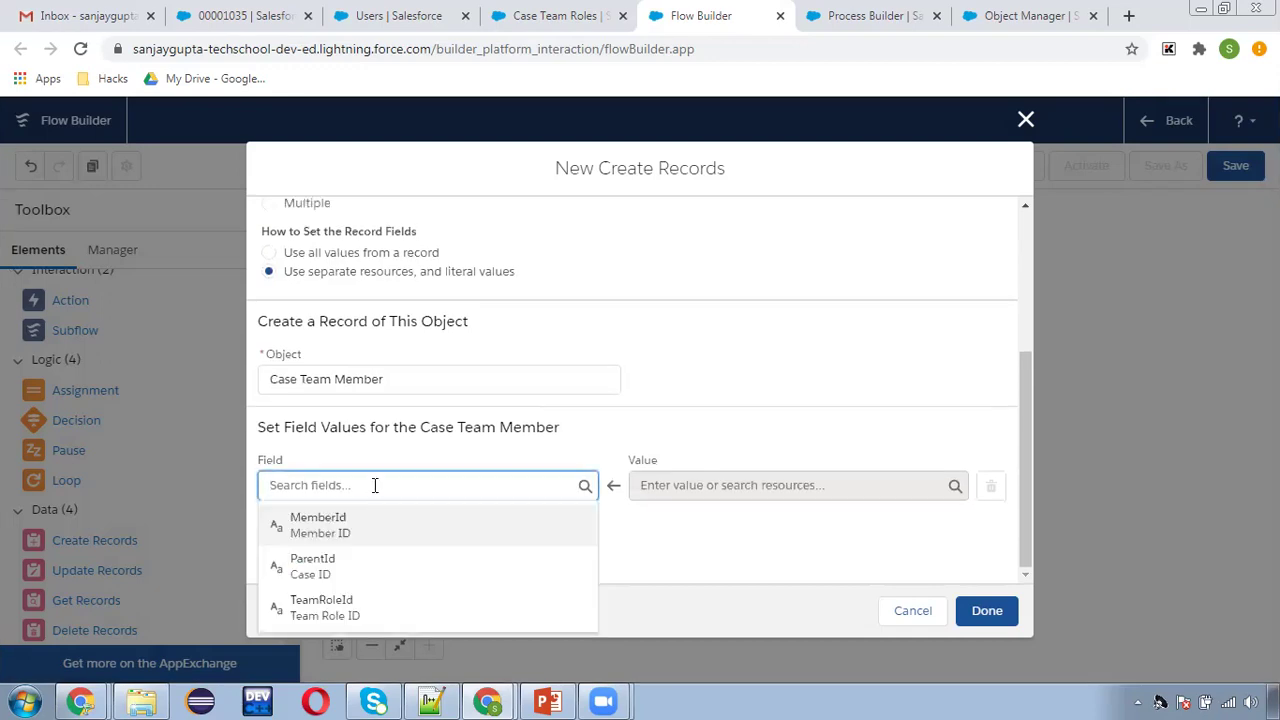
{"action": "left_click", "coordinate": [372, 530]}
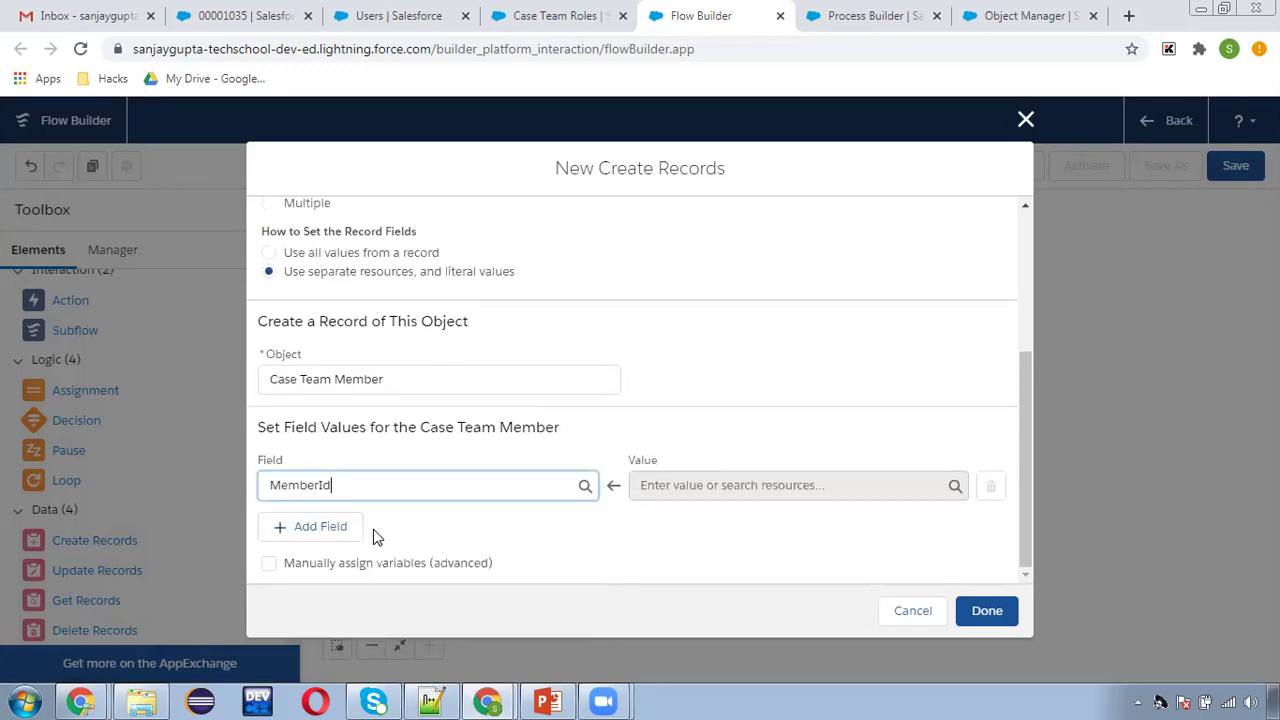
{"action": "left_click", "coordinate": [356, 530]}
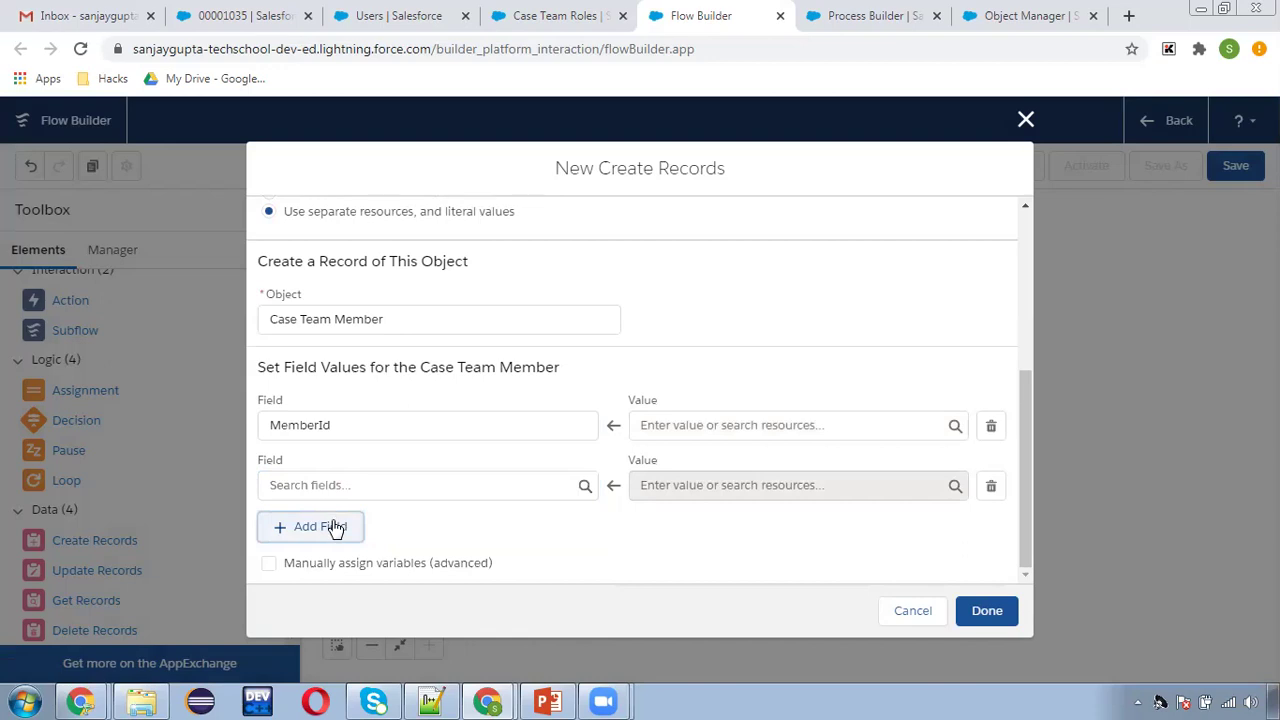
{"action": "left_click", "coordinate": [337, 526]}
{"action": "left_click", "coordinate": [343, 425]}
{"action": "left_click", "coordinate": [343, 458]}
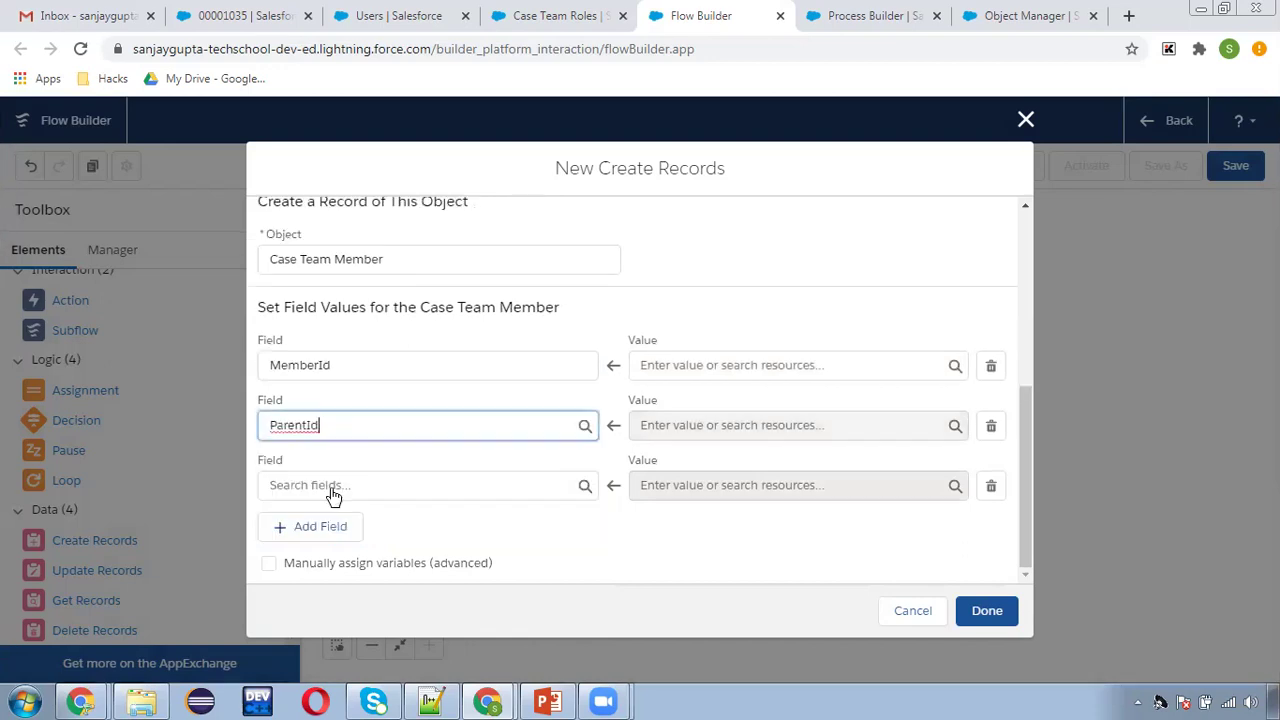
{"action": "left_click", "coordinate": [320, 530]}
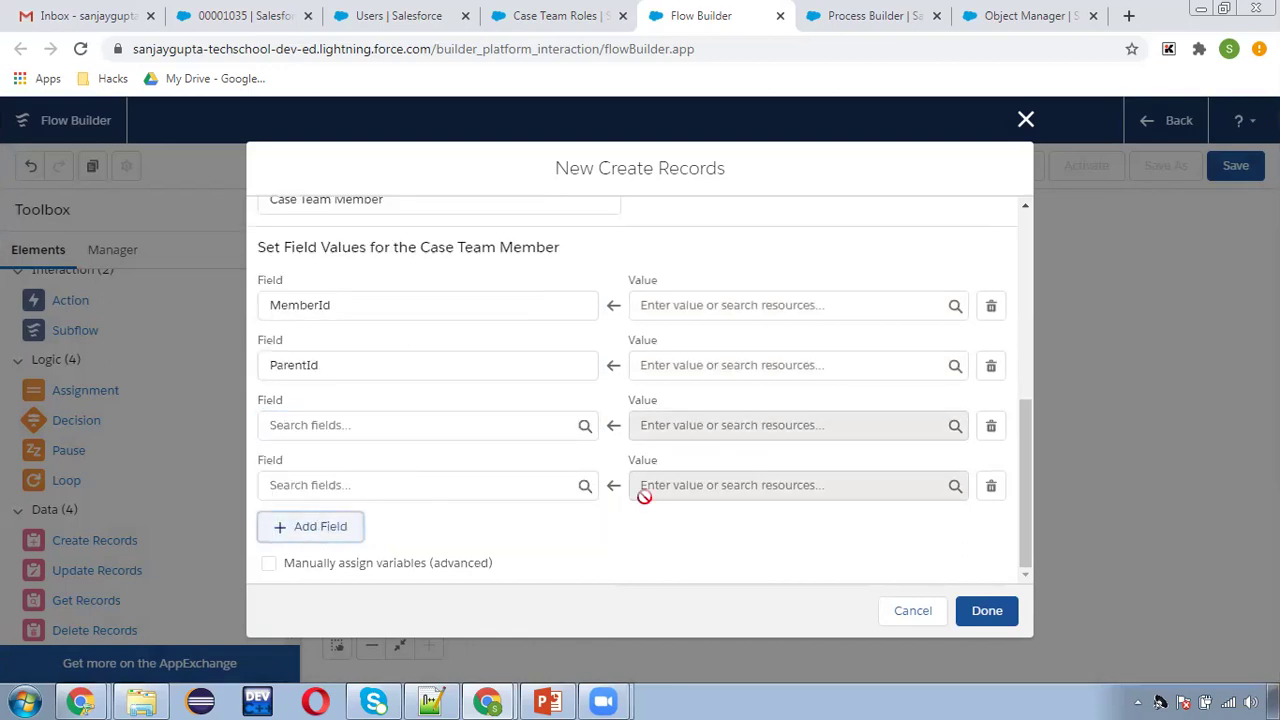
{"action": "left_click", "coordinate": [989, 486]}
{"action": "left_click", "coordinate": [275, 487]}
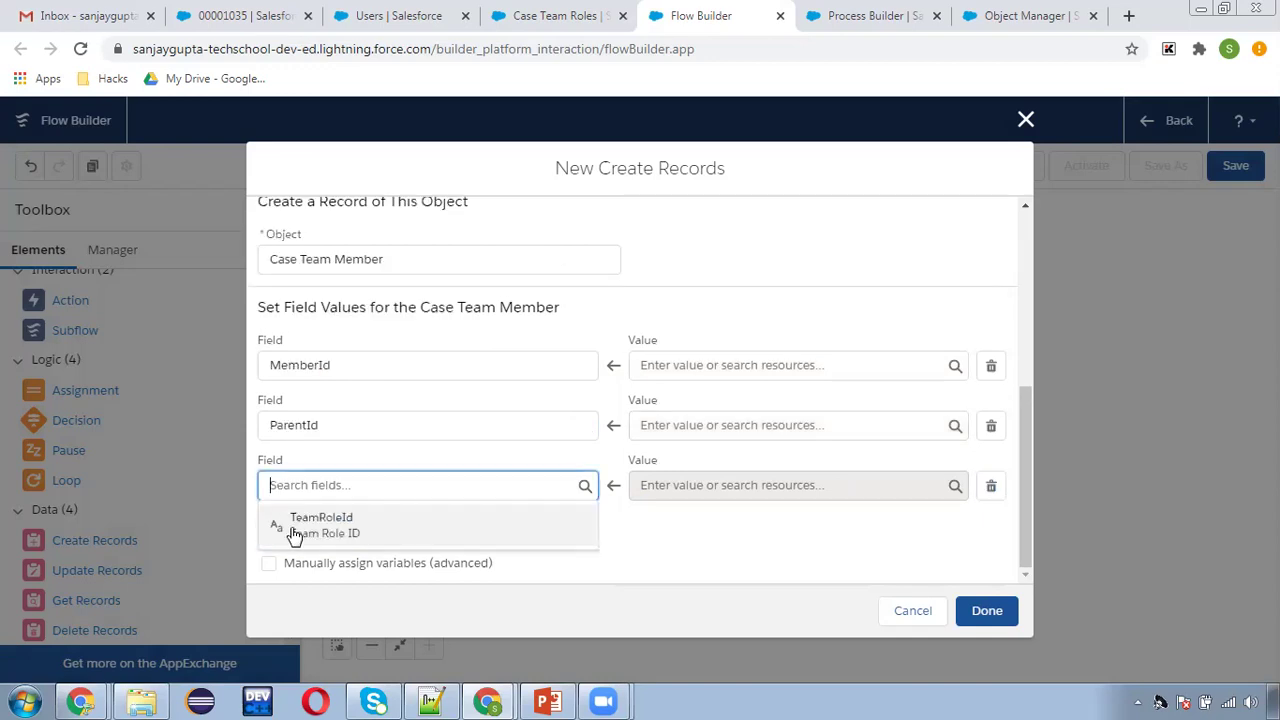
{"action": "left_click", "coordinate": [309, 530]}
{"action": "left_click", "coordinate": [474, 535]}
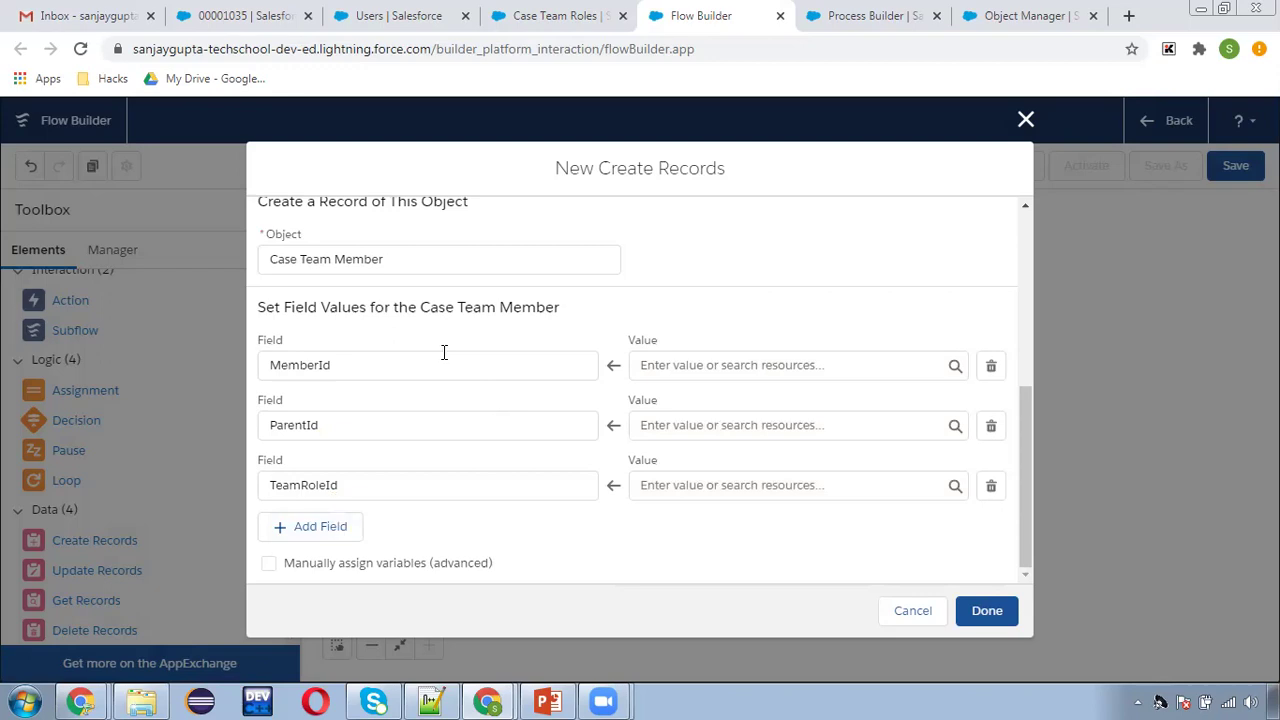
Set MemberId to {!get_owner_details.ManagerId} and ParentId to {!caseId}.
{"action": "left_click", "coordinate": [680, 366]}
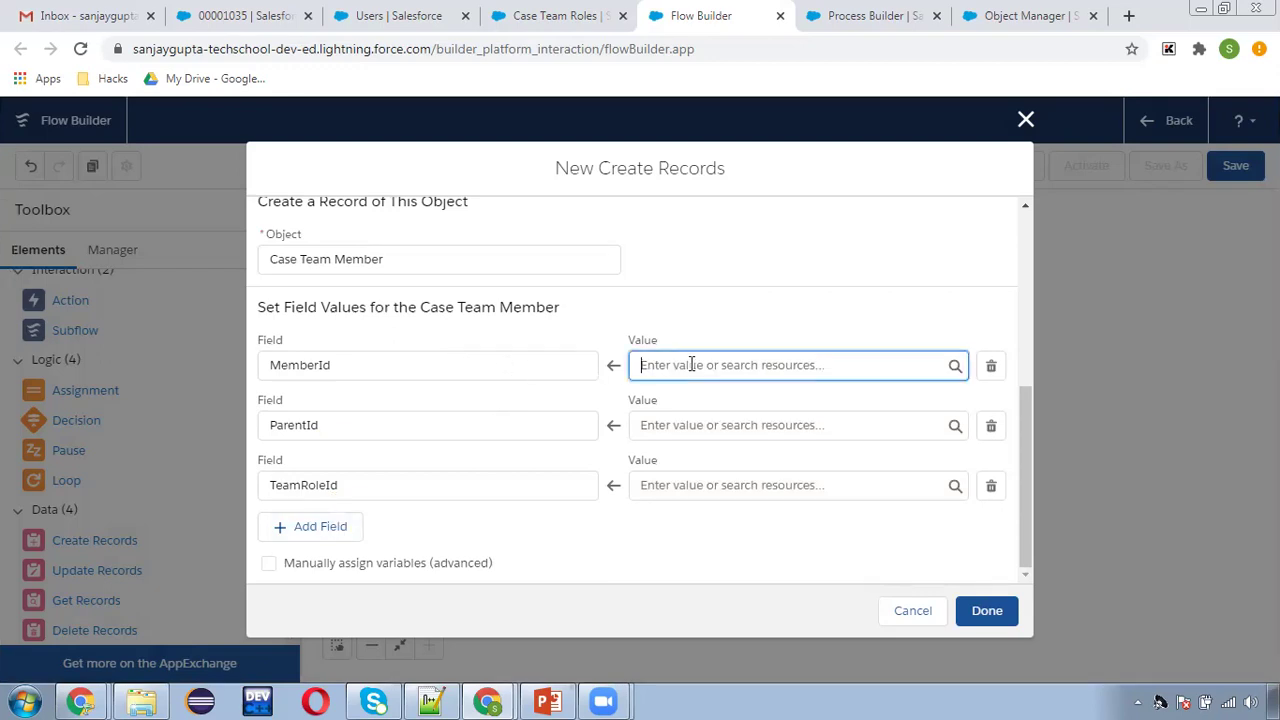
{"action": "type", "text": "get"}
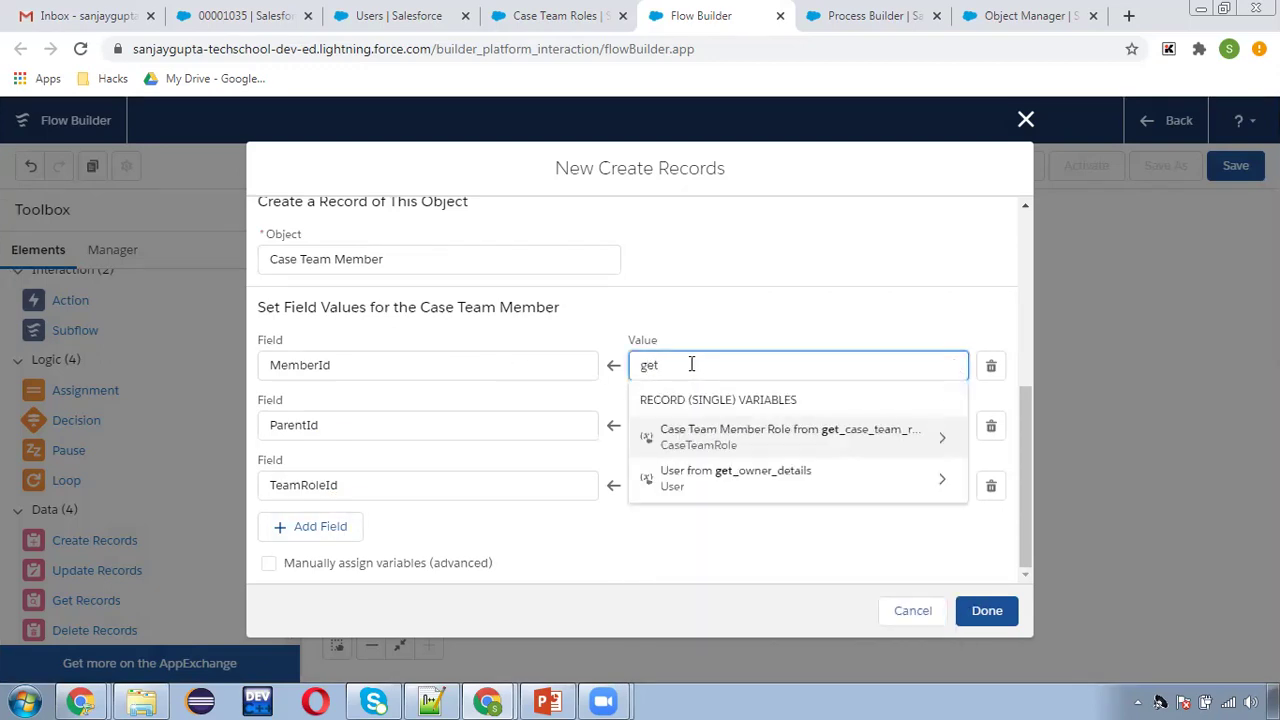
{"action": "left_click", "coordinate": [787, 488]}
{"action": "type", "text": "mana"}
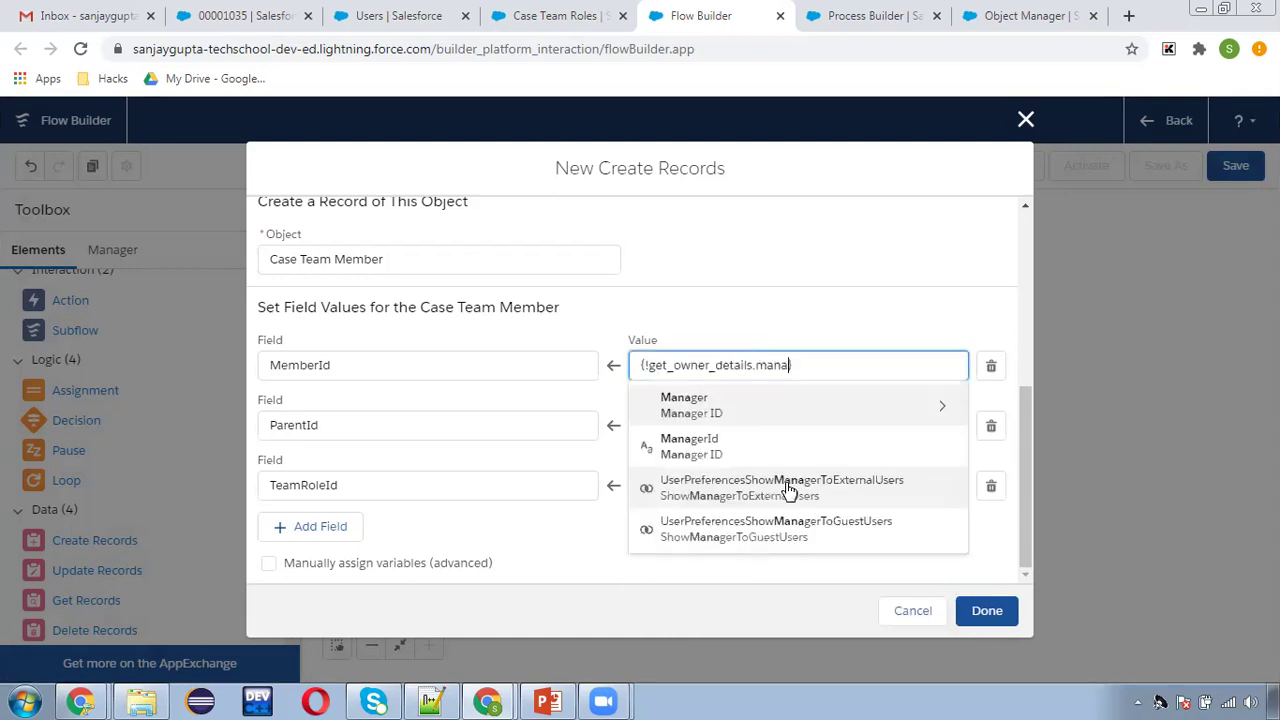
{"action": "left_click", "coordinate": [737, 445]}
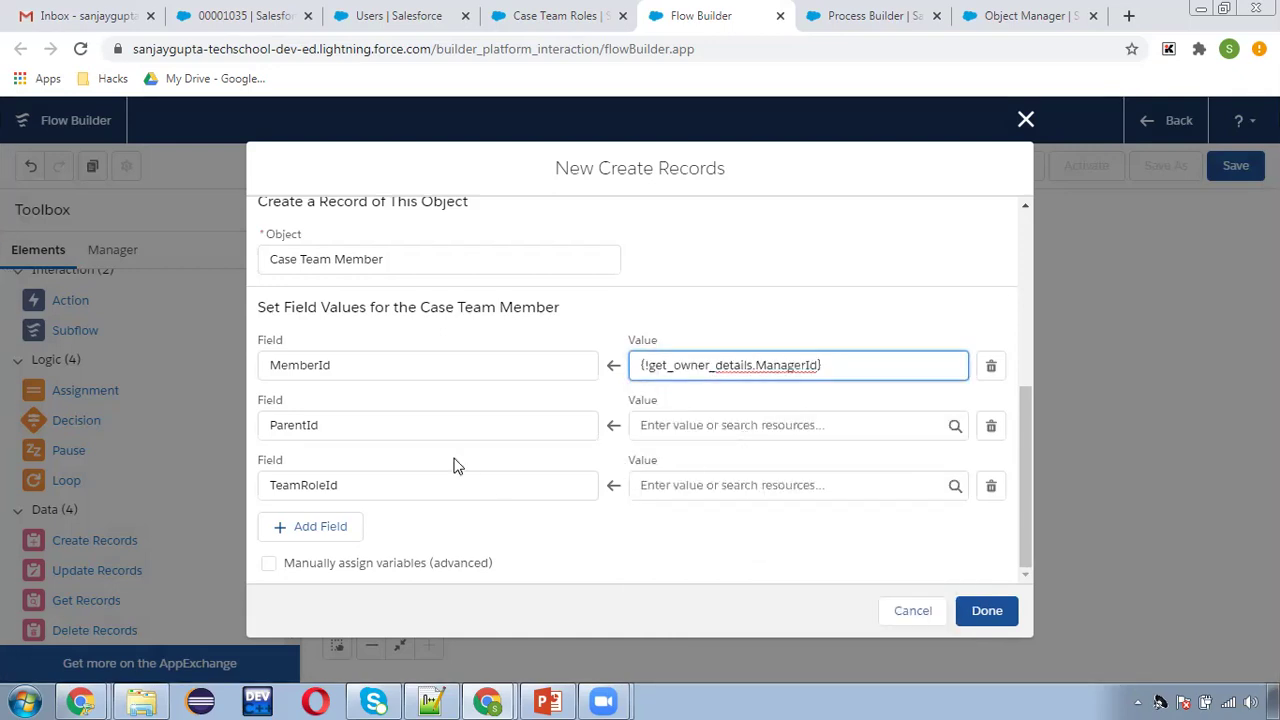
{"action": "left_click", "coordinate": [676, 425]}
{"action": "type", "text": "case"}
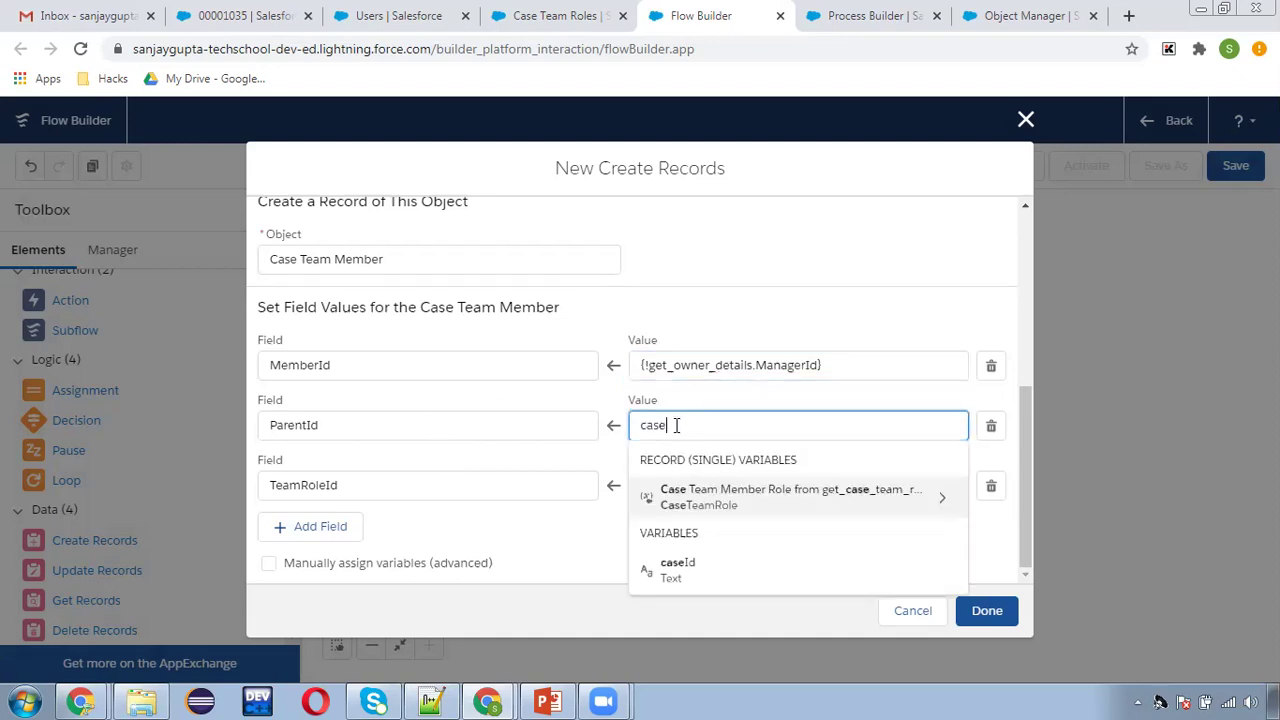
{"action": "left_click", "coordinate": [704, 575]}
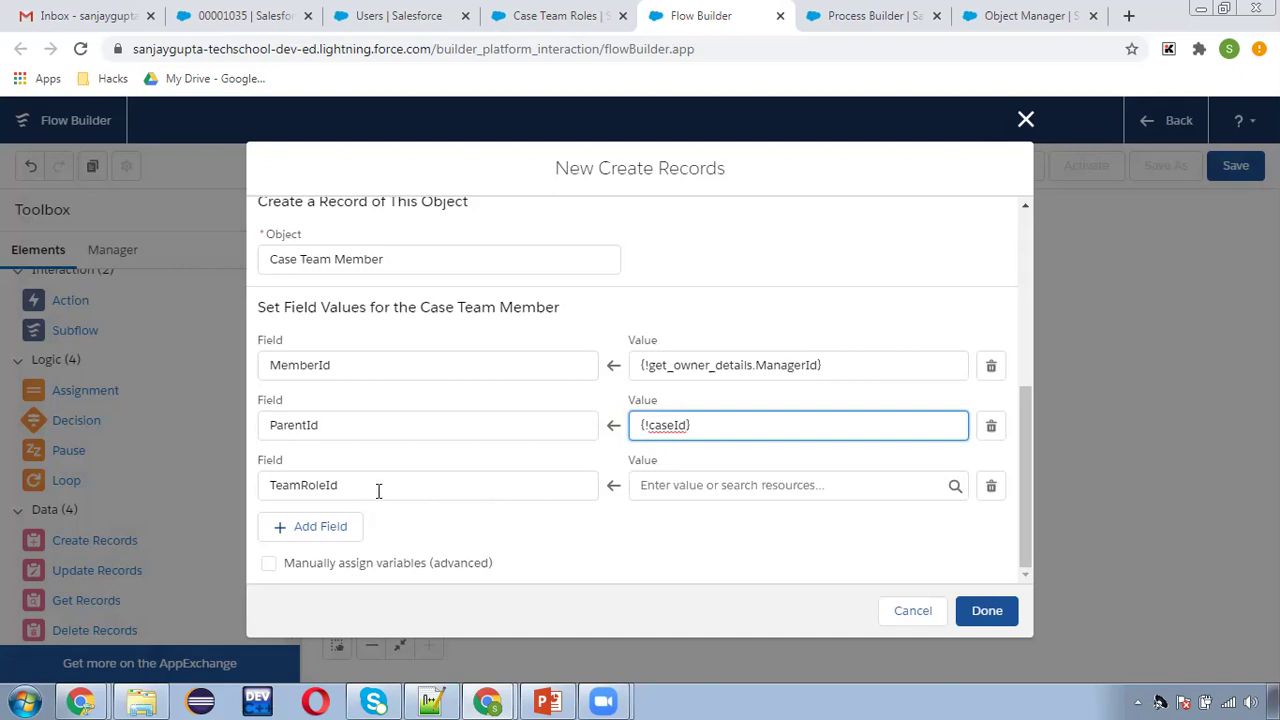
Set TeamRoleId to {!get_case_team_role.Id} and finish the Create Records element.
{"action": "left_click", "coordinate": [659, 483]}
{"action": "type", "text": "get"}
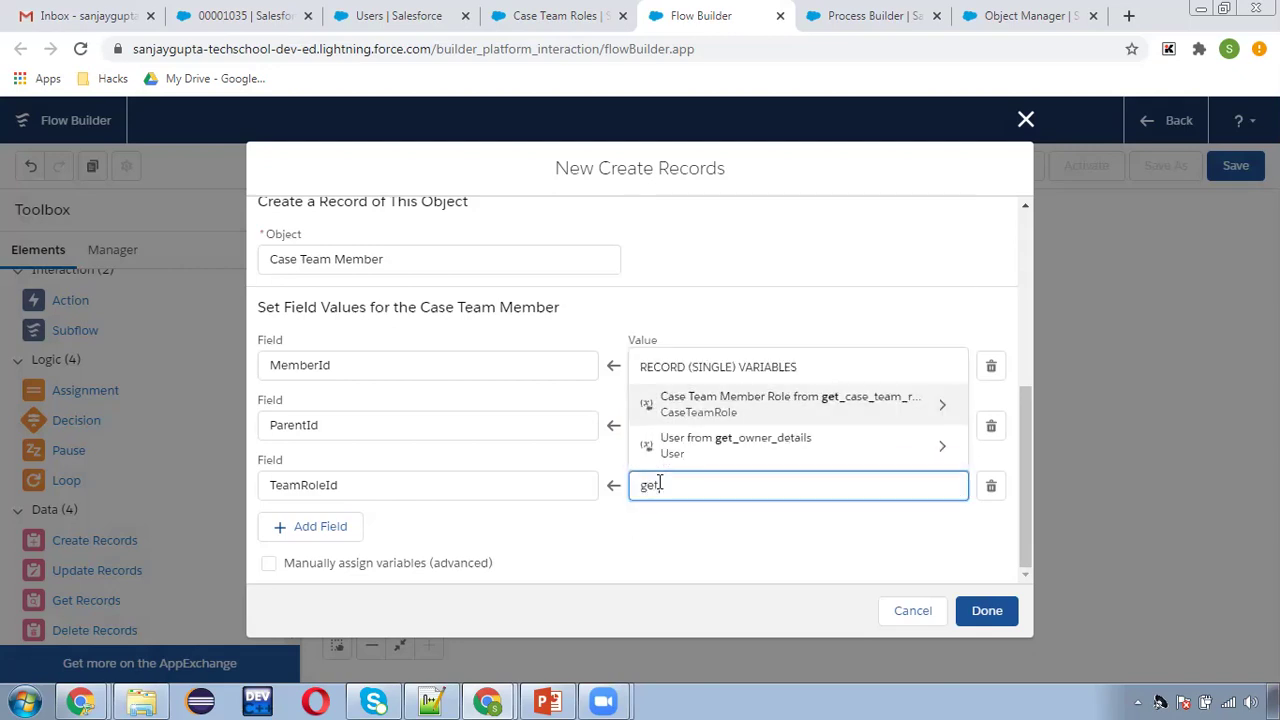
{"action": "left_click", "coordinate": [808, 409]}
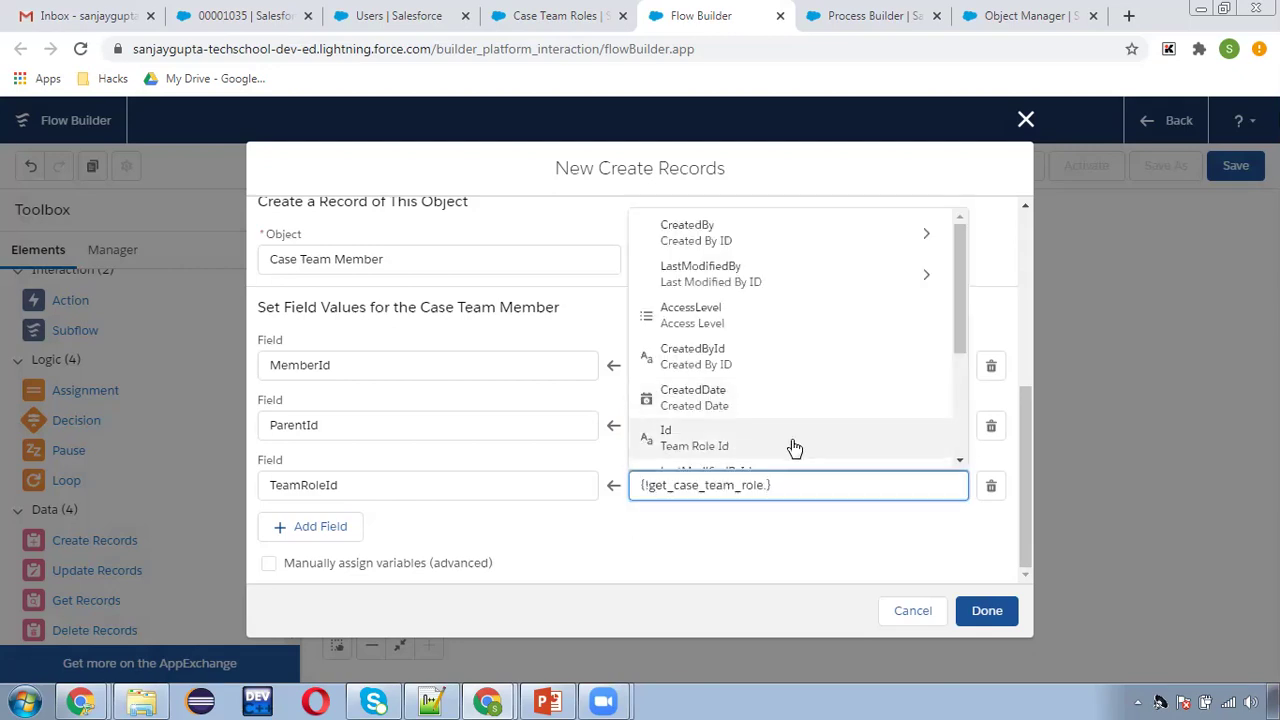
{"action": "left_click", "coordinate": [791, 440]}
{"action": "left_click", "coordinate": [760, 553]}
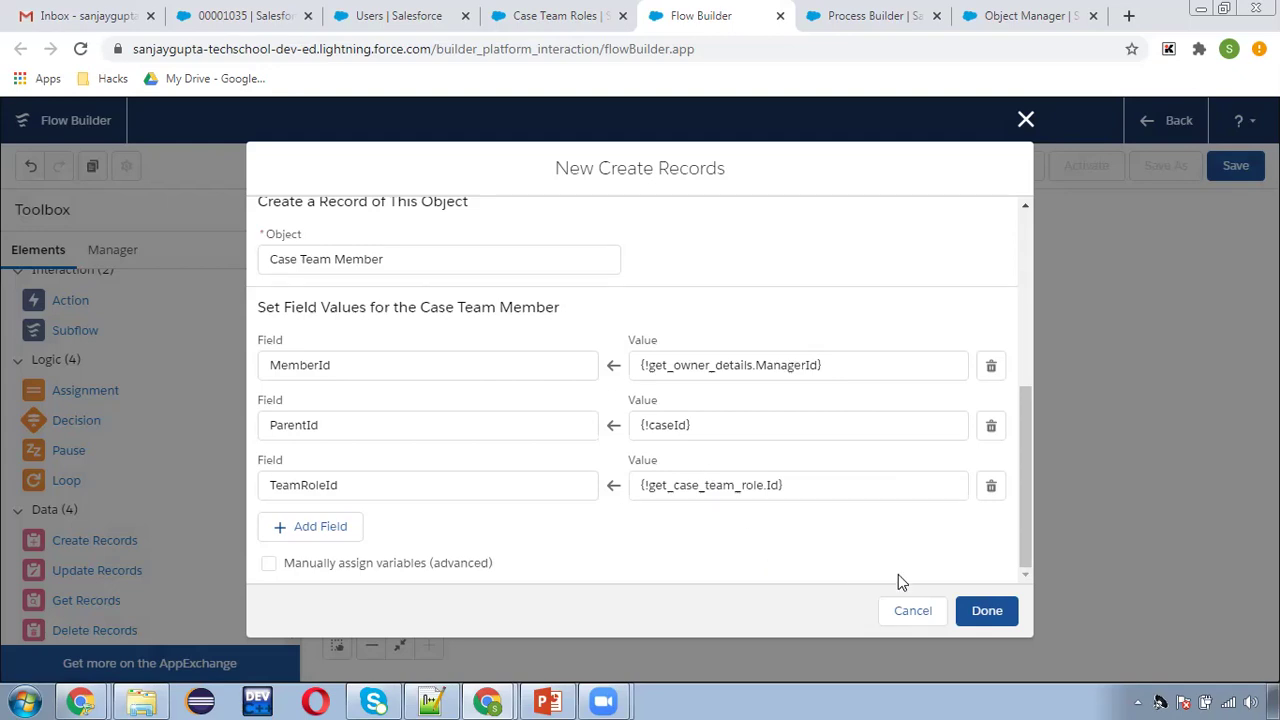
{"action": "left_click", "coordinate": [986, 611]}
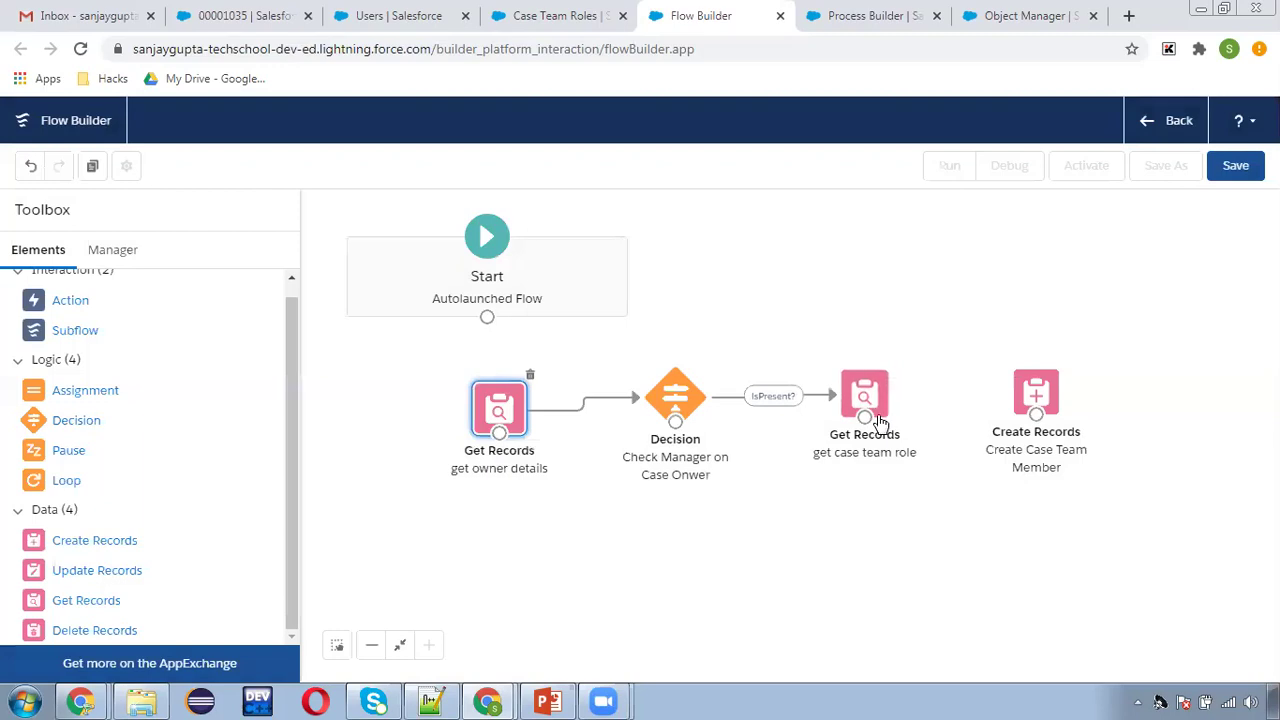
Connect get case team role to Create Case Team Member and Start to get owner details, and recheck the Create Records field values.
{"action": "left_click_drag", "start_coordinate": [866, 413], "coordinate": [1036, 393]}
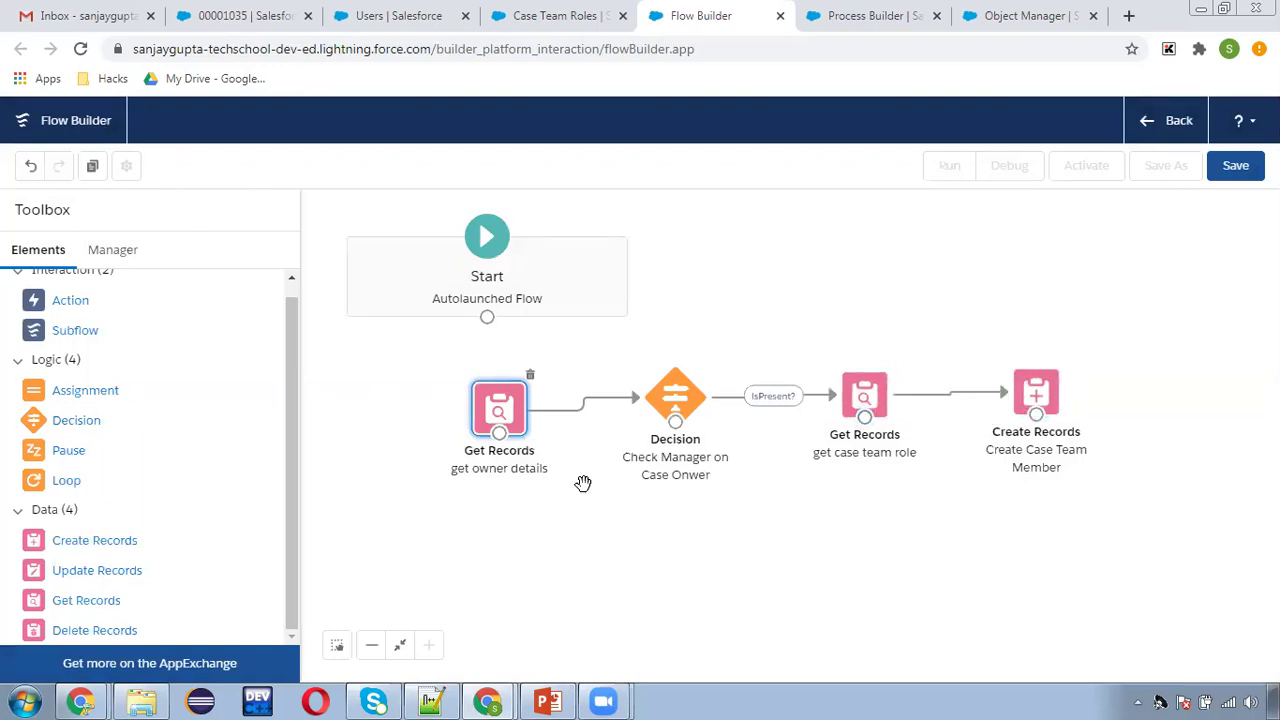
{"action": "mouse_move", "coordinate": [489, 318]}
{"action": "left_mouse_down"}
{"action": "mouse_move", "coordinate": [494, 398]}
{"action": "mouse_move", "coordinate": [514, 425]}
{"action": "left_mouse_up"}
{"action": "double_click", "coordinate": [1040, 400]}
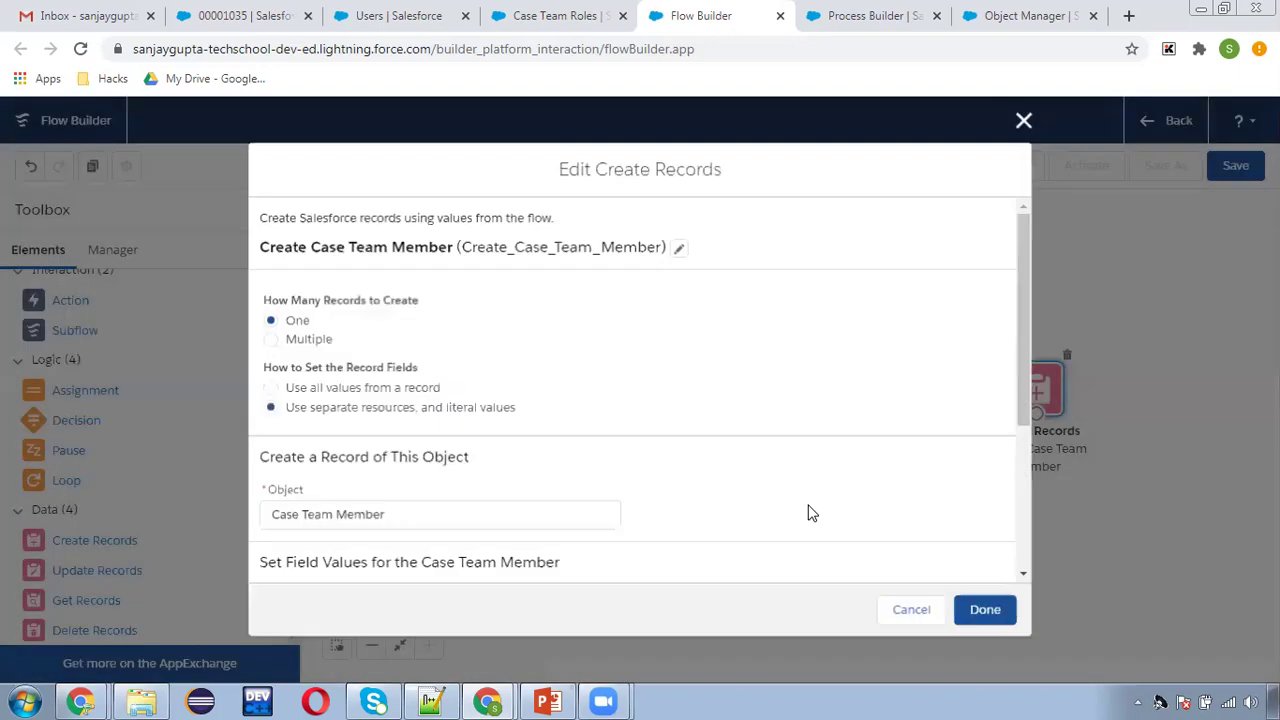
{"action": "scroll", "coordinate": [734, 469], "scroll_direction": "down", "scroll_amount": 3}
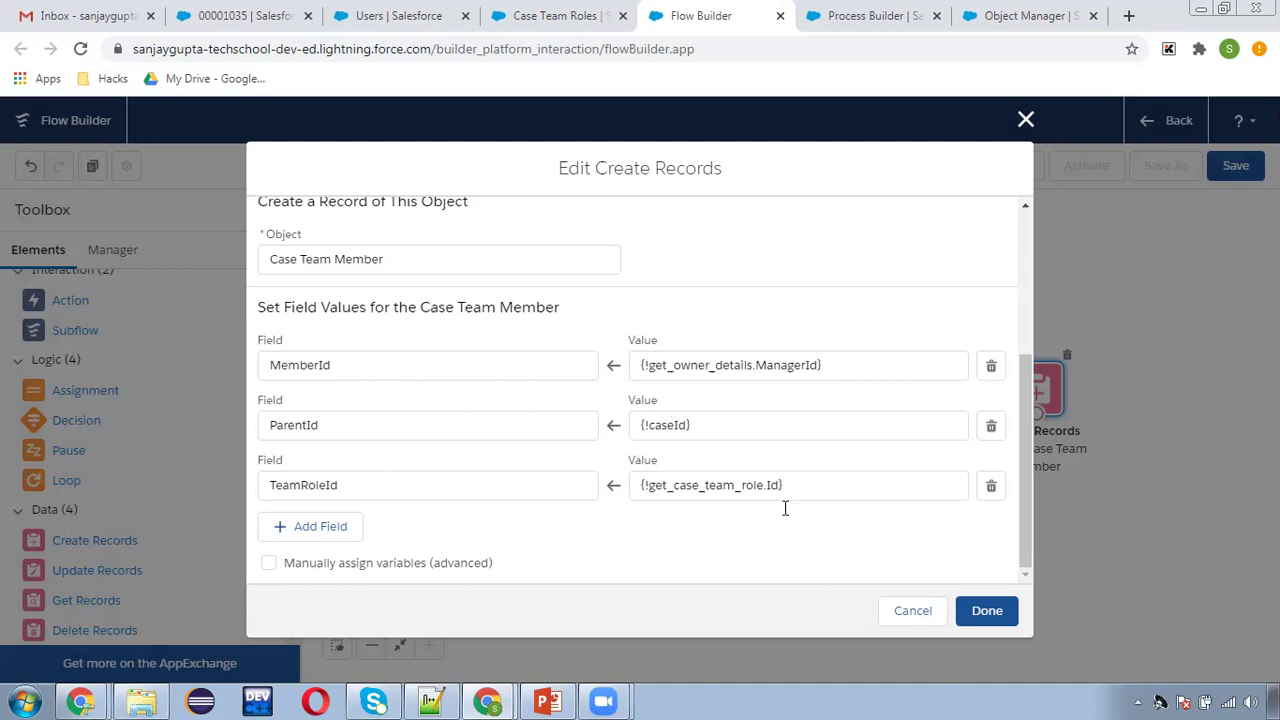
{"action": "left_click", "coordinate": [992, 611]}
Save the flow with the label "Case Team Member" and API name Case_Team_Member, and activate it.
{"action": "left_click", "coordinate": [1232, 168]}
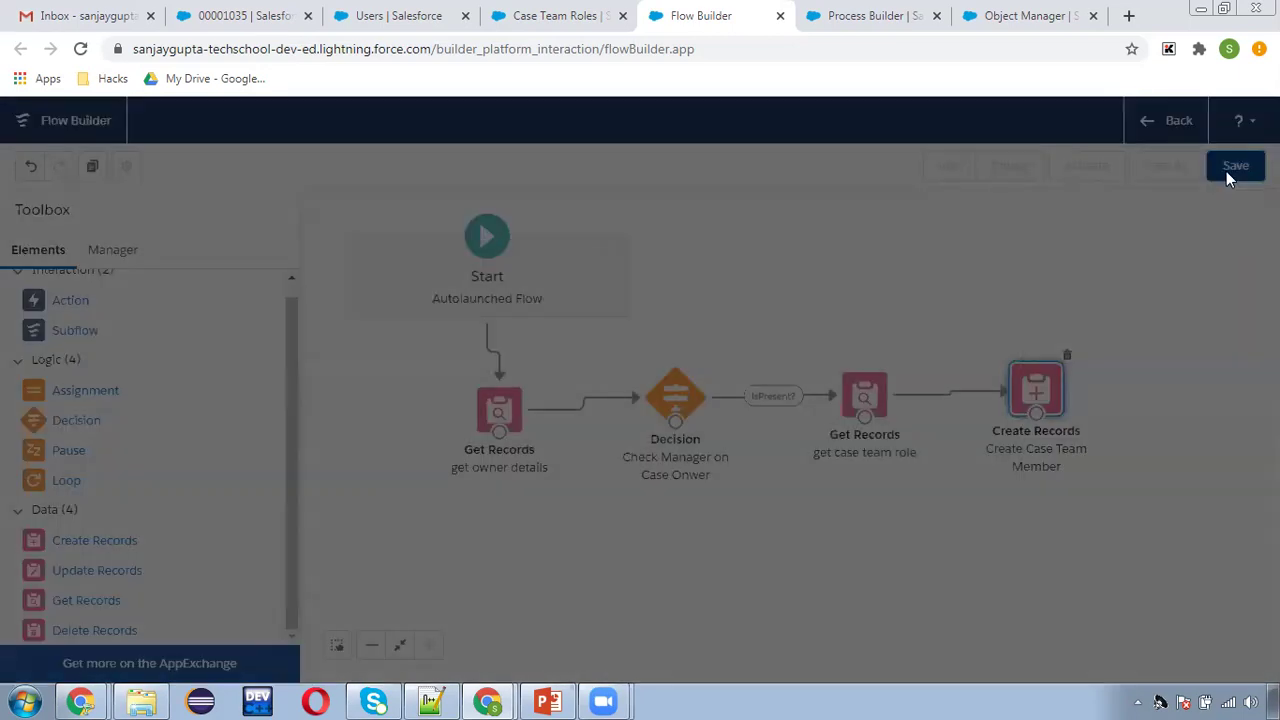
{"action": "type", "text": "C"}
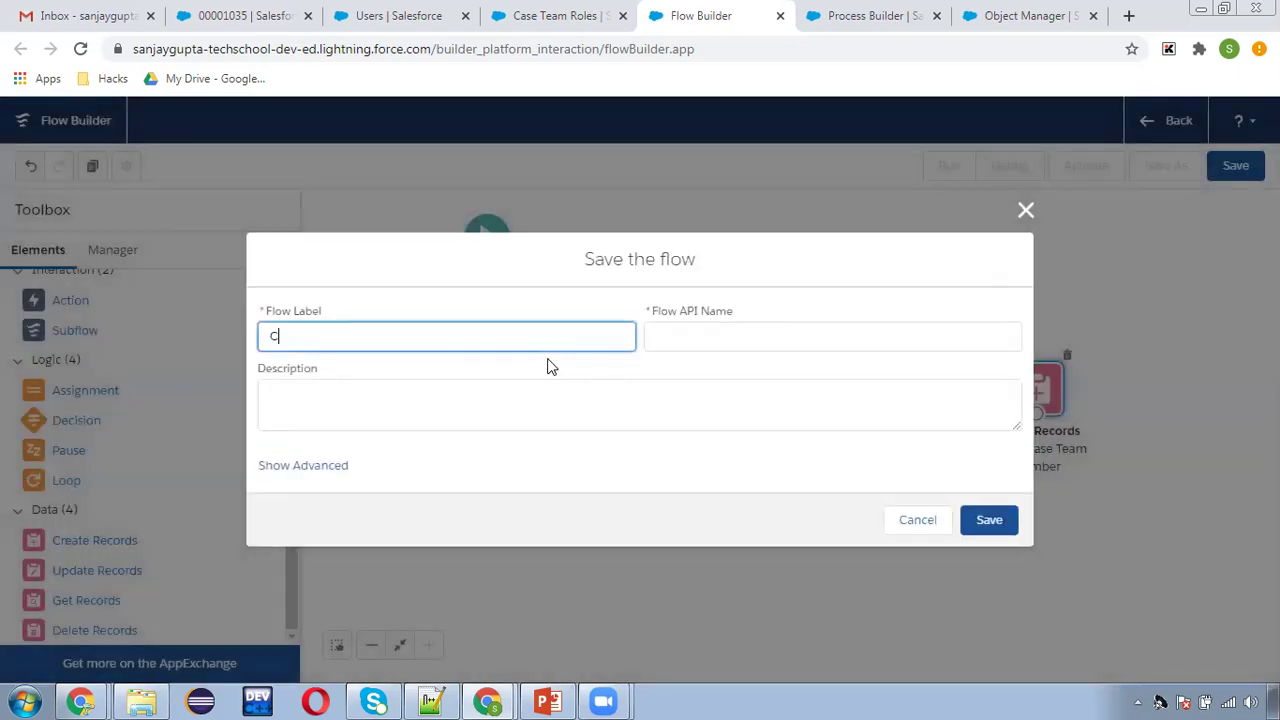
{"action": "type", "text": "ase Team Member"}
{"action": "left_click", "coordinate": [678, 327]}
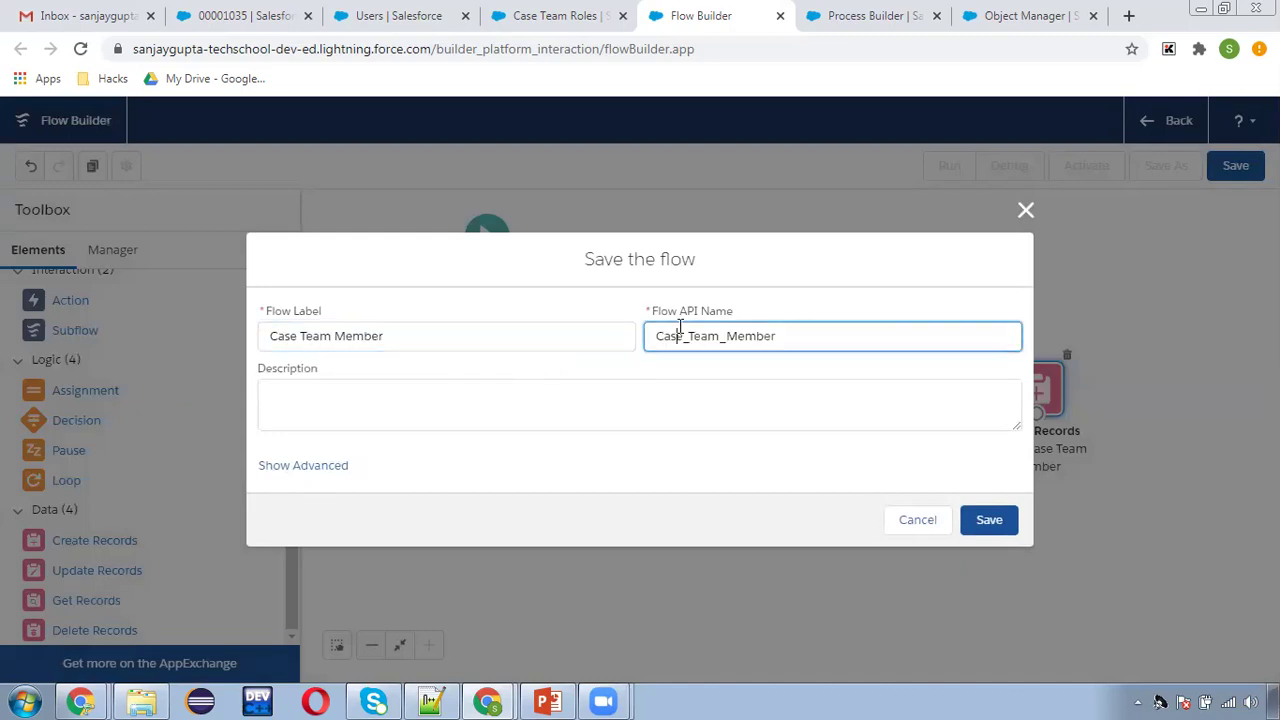
{"action": "left_click", "coordinate": [986, 521]}
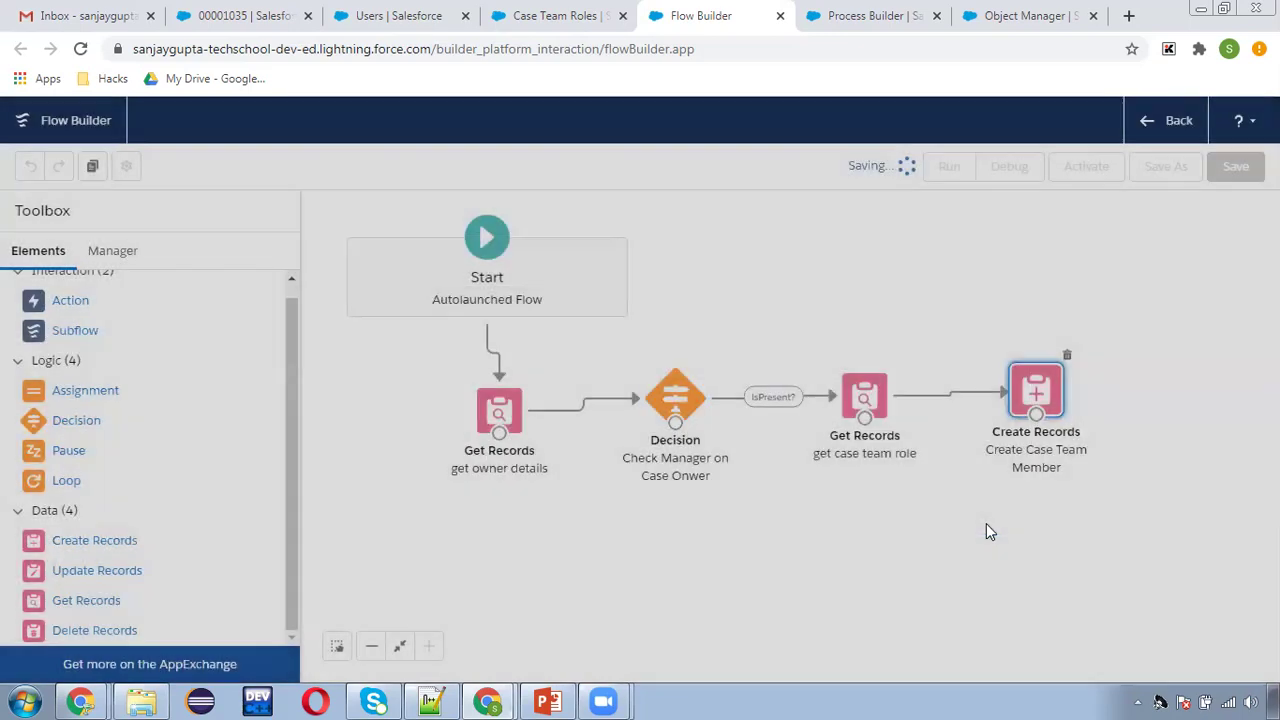
{"action": "left_click", "coordinate": [1087, 174]}
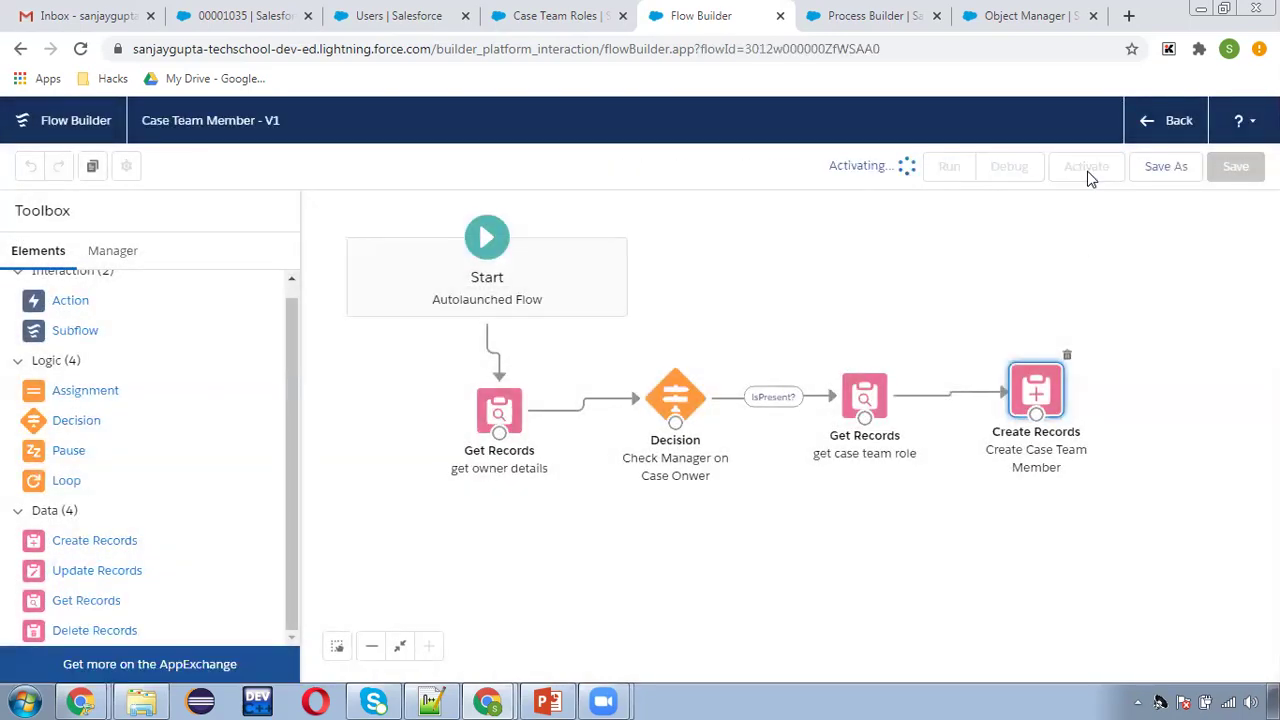
Create a process named "Case Process" in Process Builder that starts when a record changes.
{"action": "left_click", "coordinate": [850, 16]}
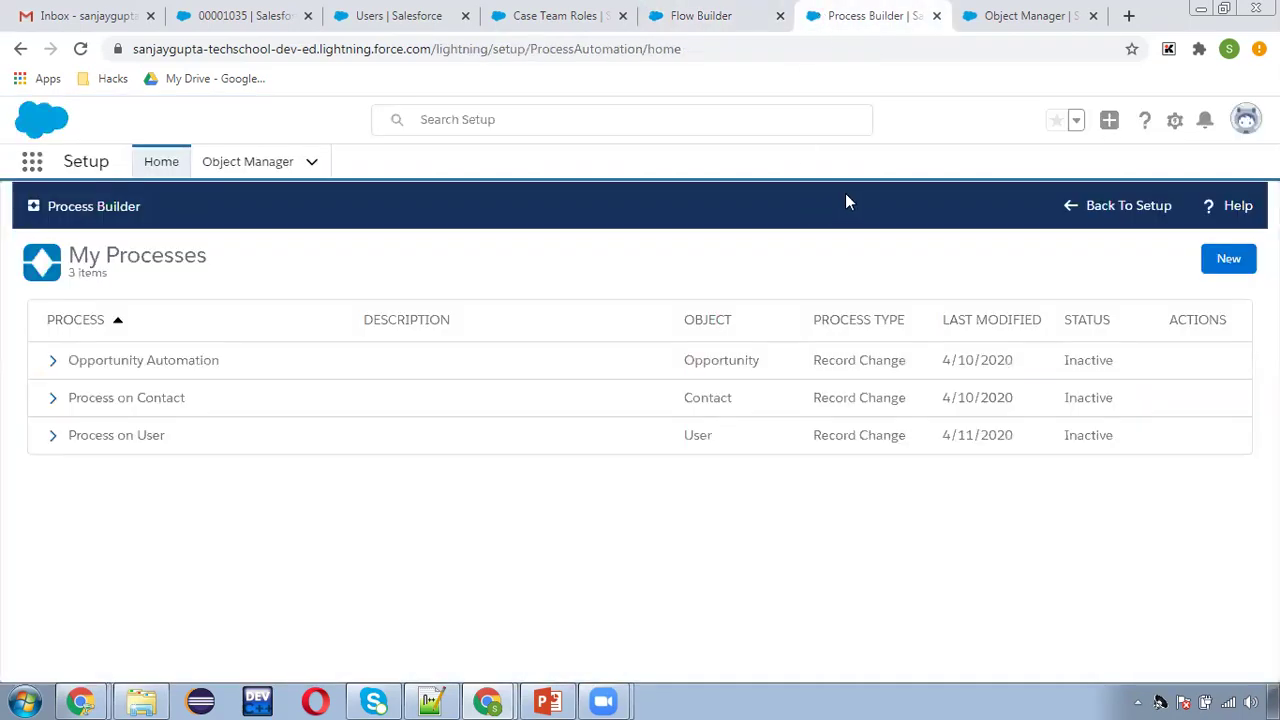
{"action": "left_click", "coordinate": [1228, 259]}
{"action": "left_click", "coordinate": [449, 463]}
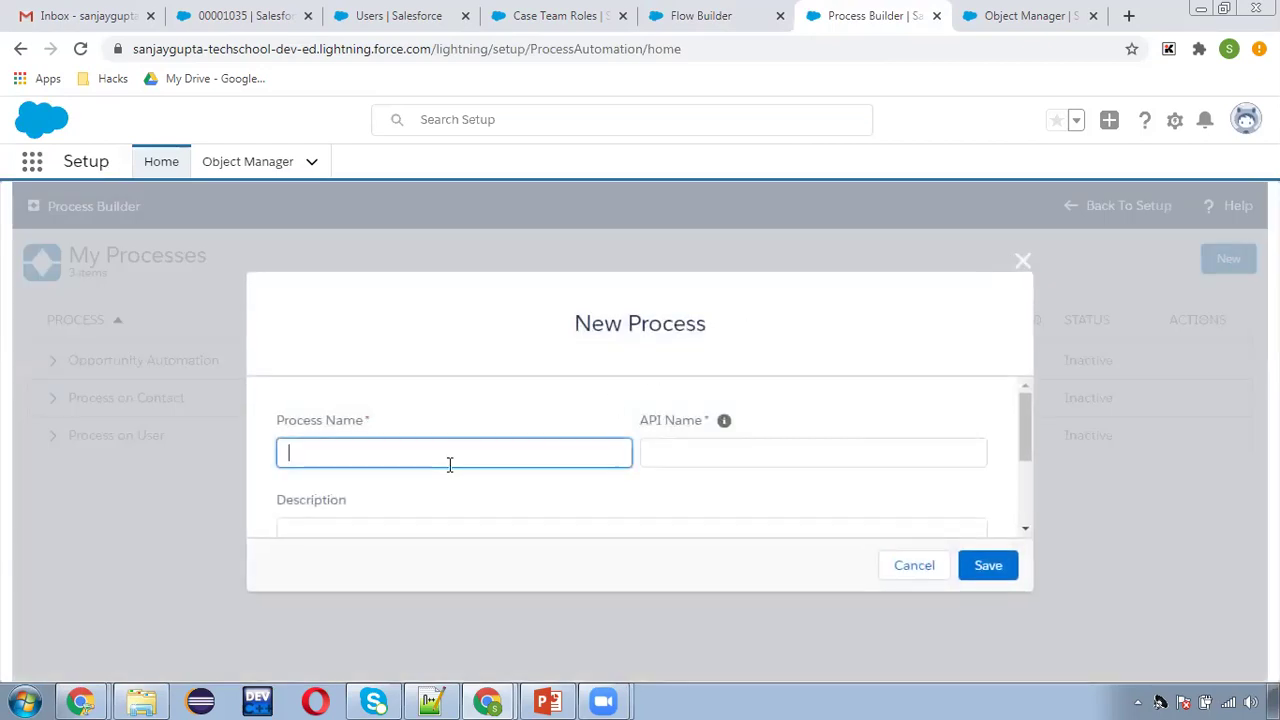
{"action": "scroll", "coordinate": [466, 446], "scroll_direction": "down", "scroll_amount": 3}
{"action": "scroll", "coordinate": [430, 450], "scroll_direction": "up", "scroll_amount": 3}
{"action": "type", "text": "Case Process"}
{"action": "left_click", "coordinate": [660, 450]}
{"action": "scroll", "coordinate": [654, 451], "scroll_direction": "down", "scroll_amount": 3}
{"action": "left_click", "coordinate": [527, 476]}
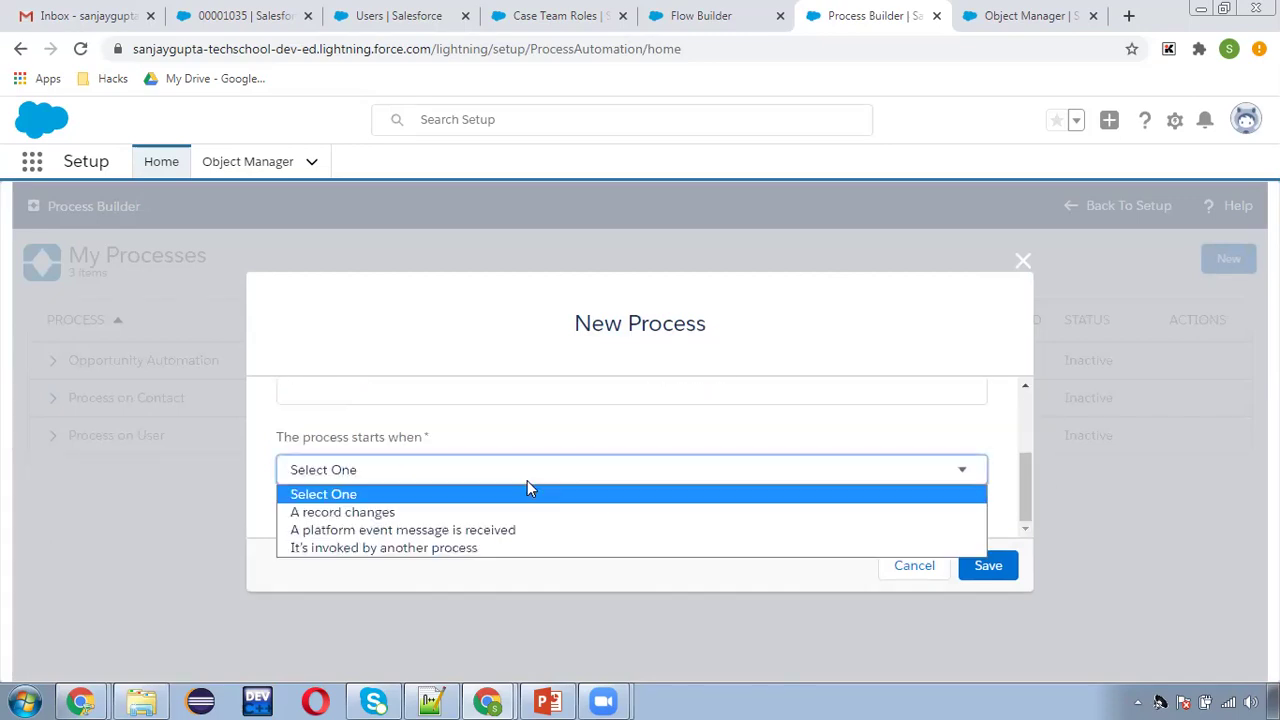
{"action": "left_click", "coordinate": [405, 516]}
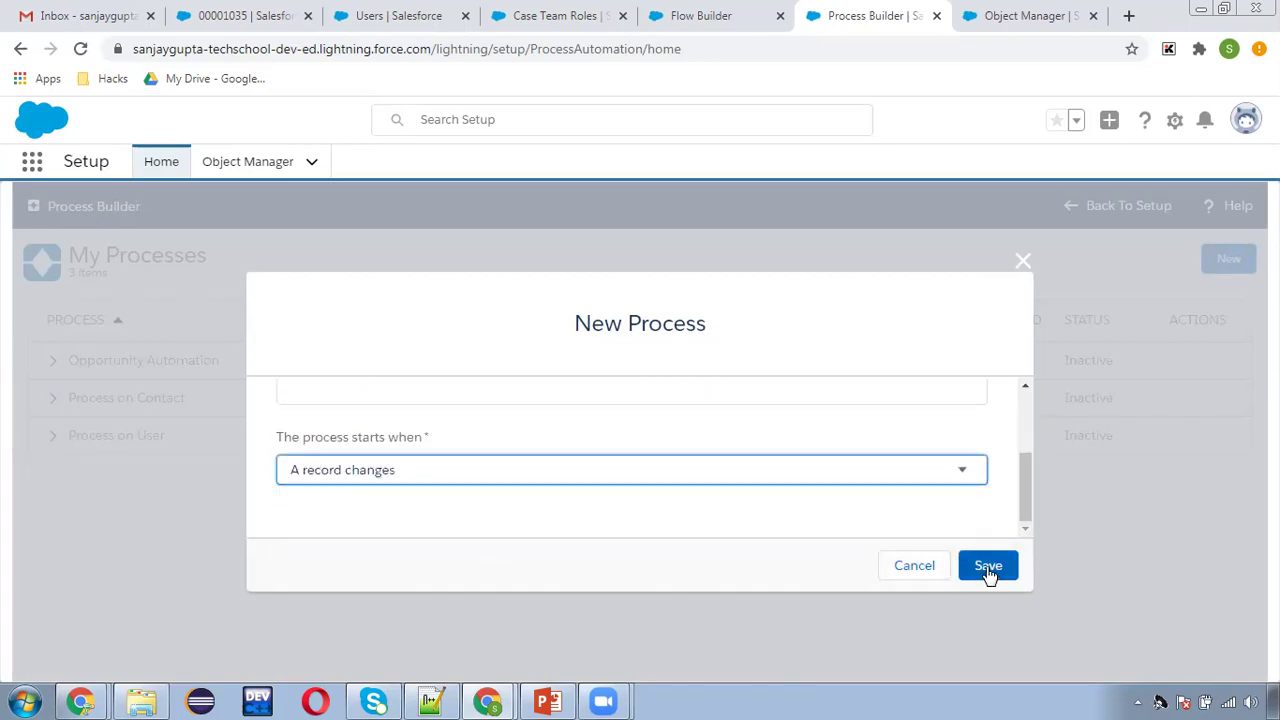
{"action": "left_click", "coordinate": [986, 566]}
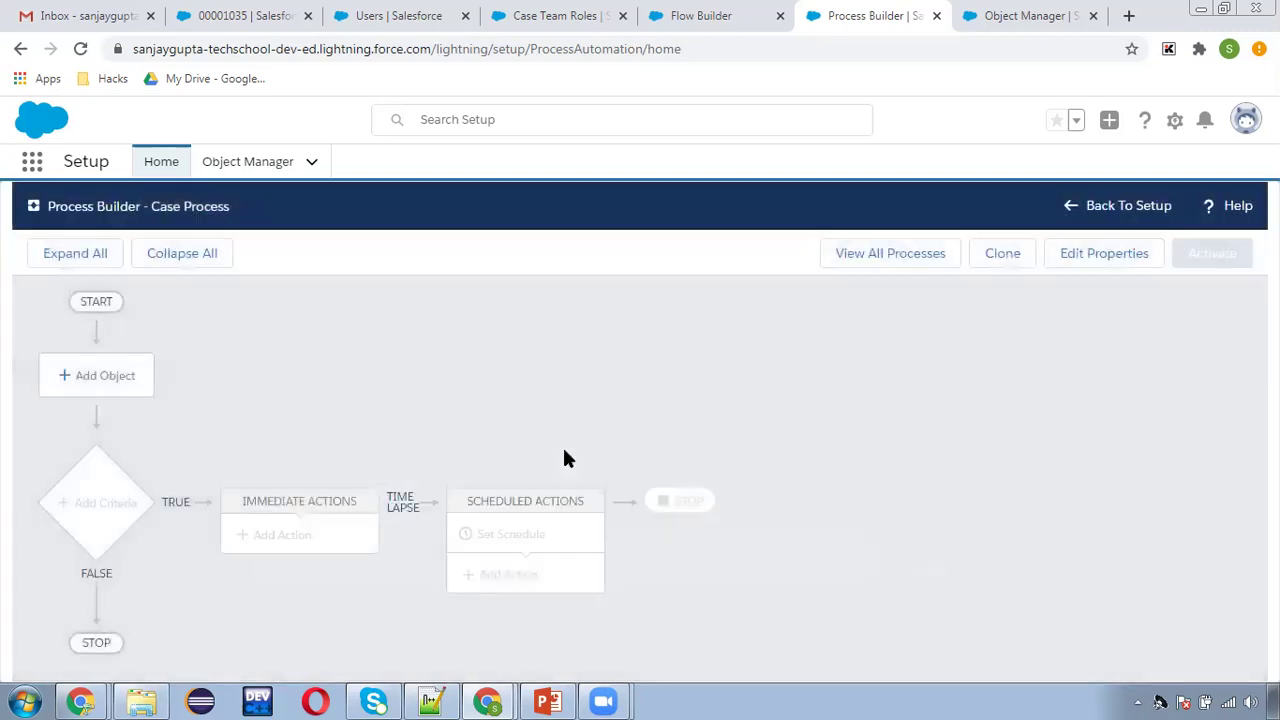
Set the process object to Case, start it when a record is created or edited, and save.
{"action": "left_click", "coordinate": [97, 375]}
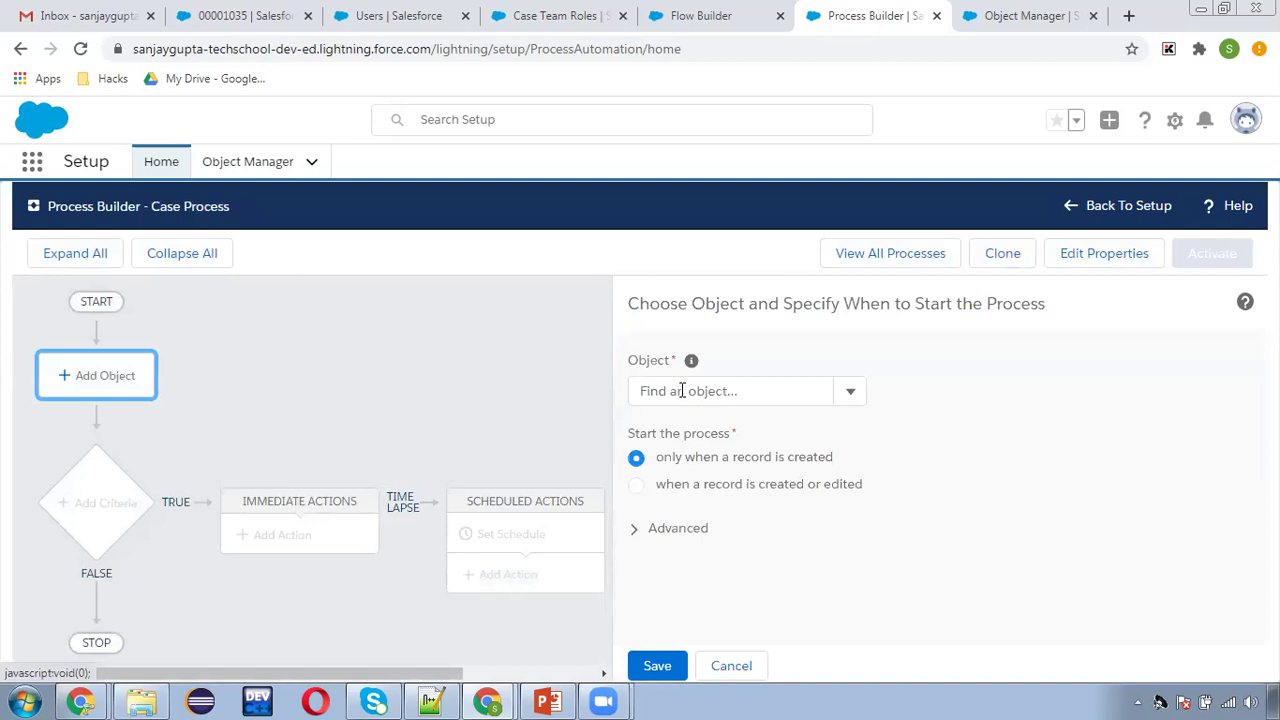
{"action": "left_click", "coordinate": [682, 390]}
{"action": "type", "text": "case"}
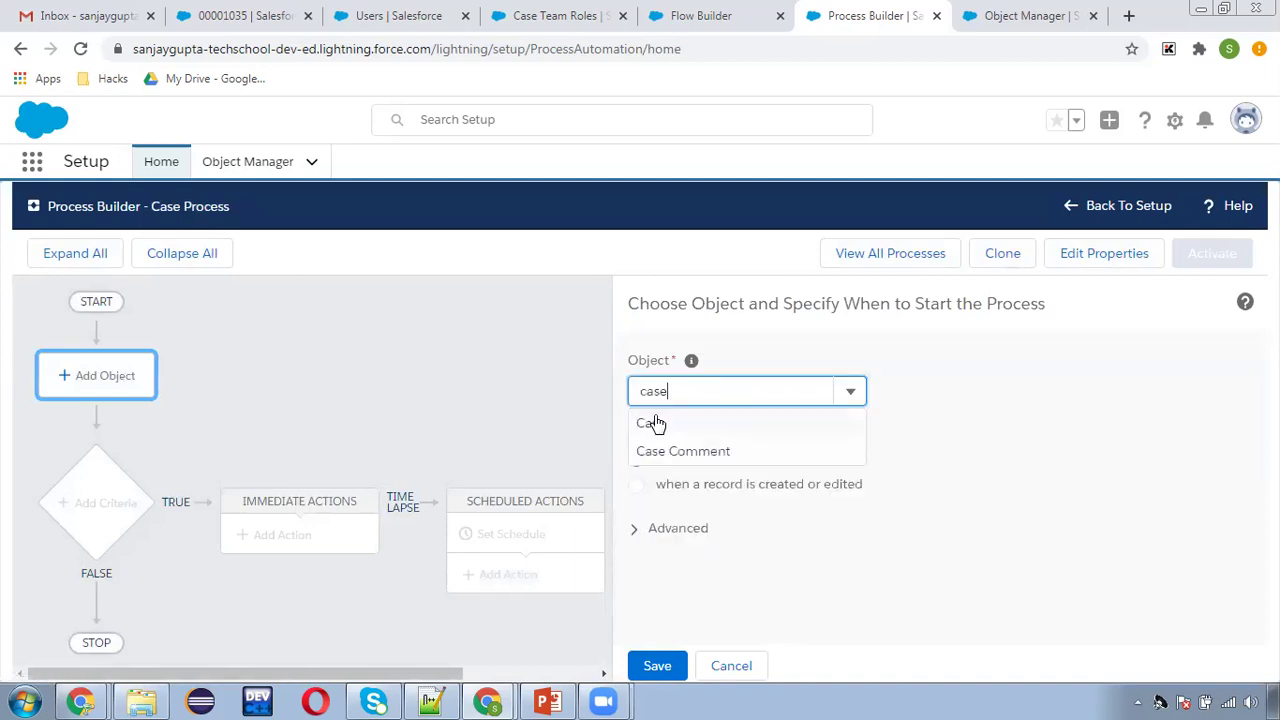
{"action": "left_click", "coordinate": [649, 423]}
{"action": "left_click", "coordinate": [637, 486]}
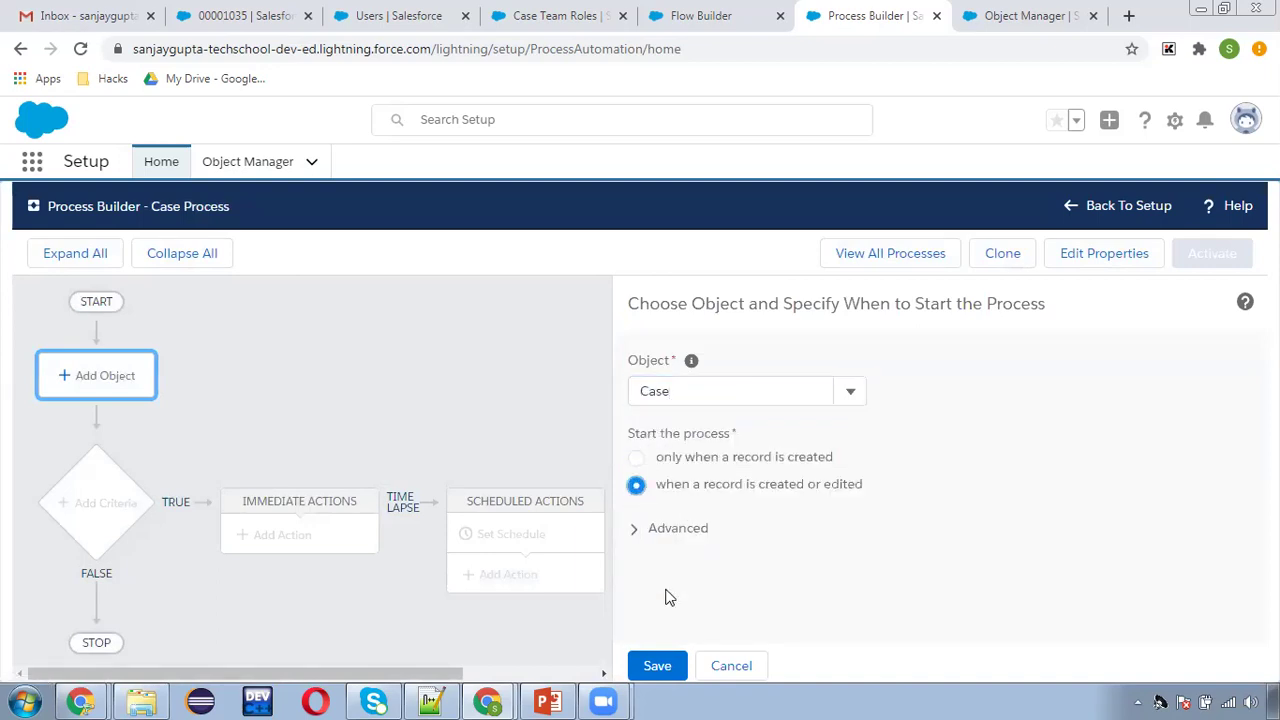
{"action": "left_click", "coordinate": [676, 665]}
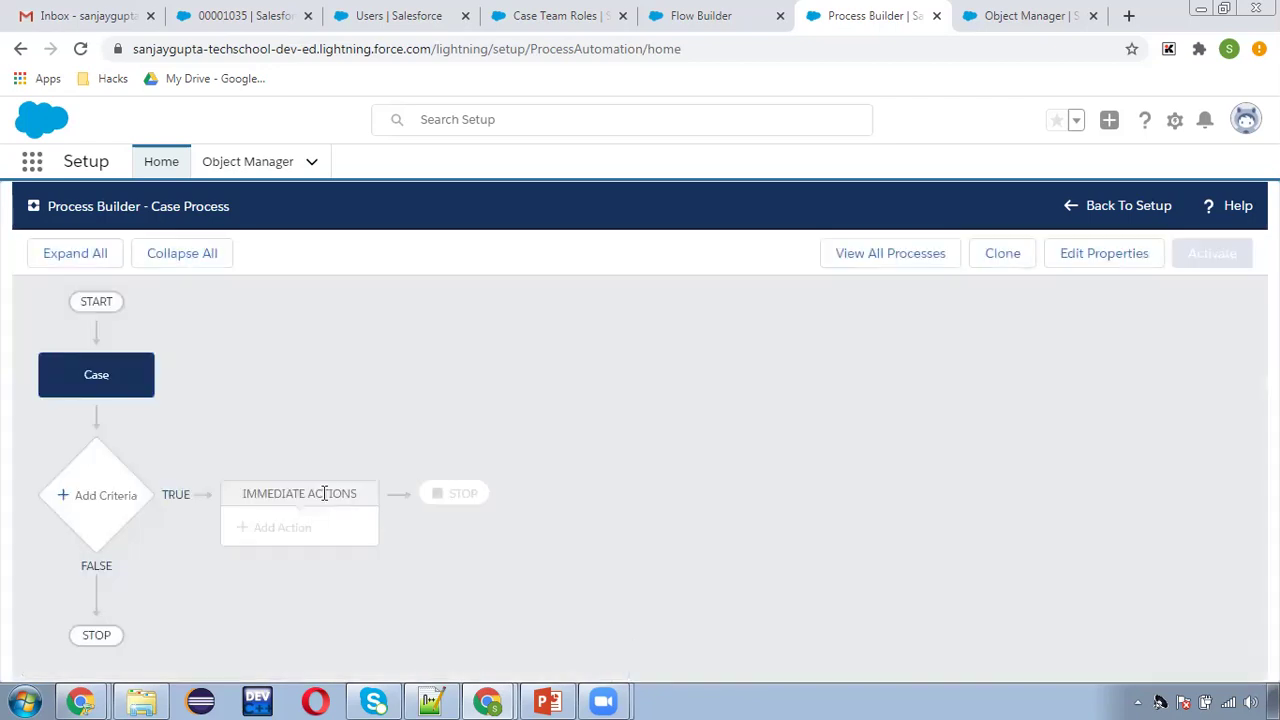
Add criteria named "Check status" with a first condition that [Case].Status equals Escalated.
{"action": "left_click", "coordinate": [120, 494]}
{"action": "left_click", "coordinate": [552, 394]}
{"action": "type", "text": "Check status"}
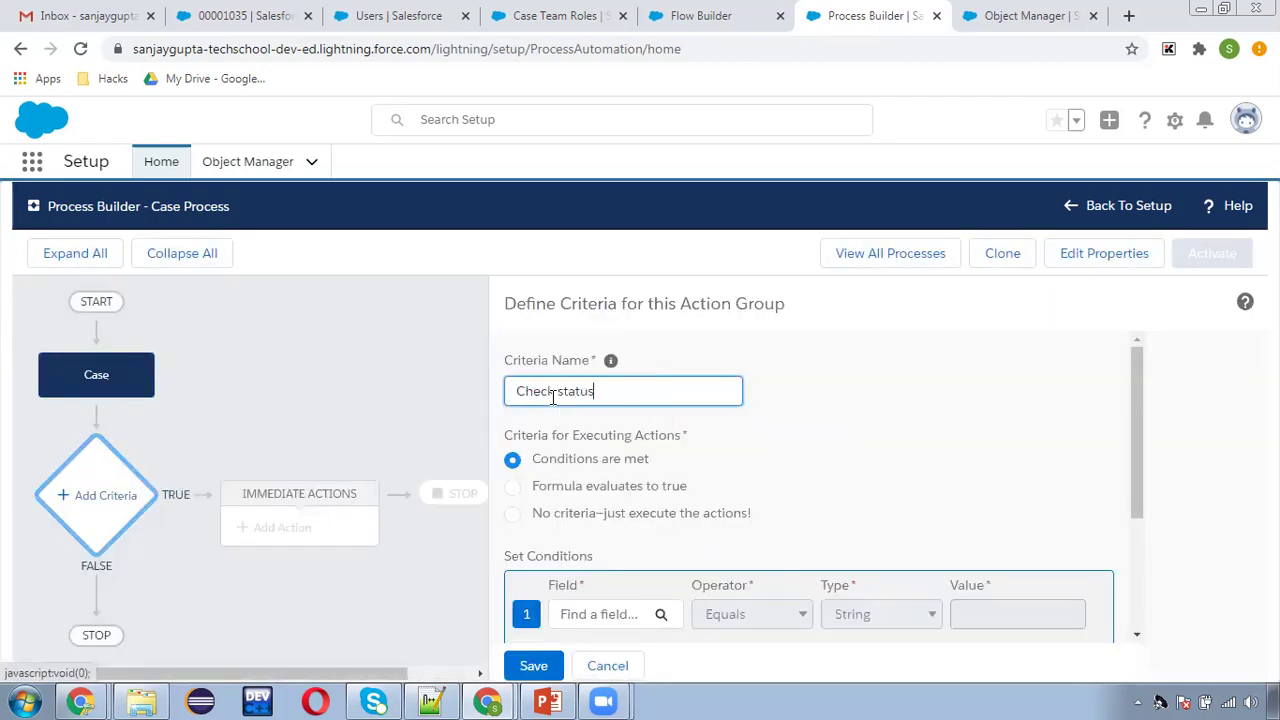
{"action": "scroll", "coordinate": [780, 428], "scroll_direction": "down", "scroll_amount": 1}
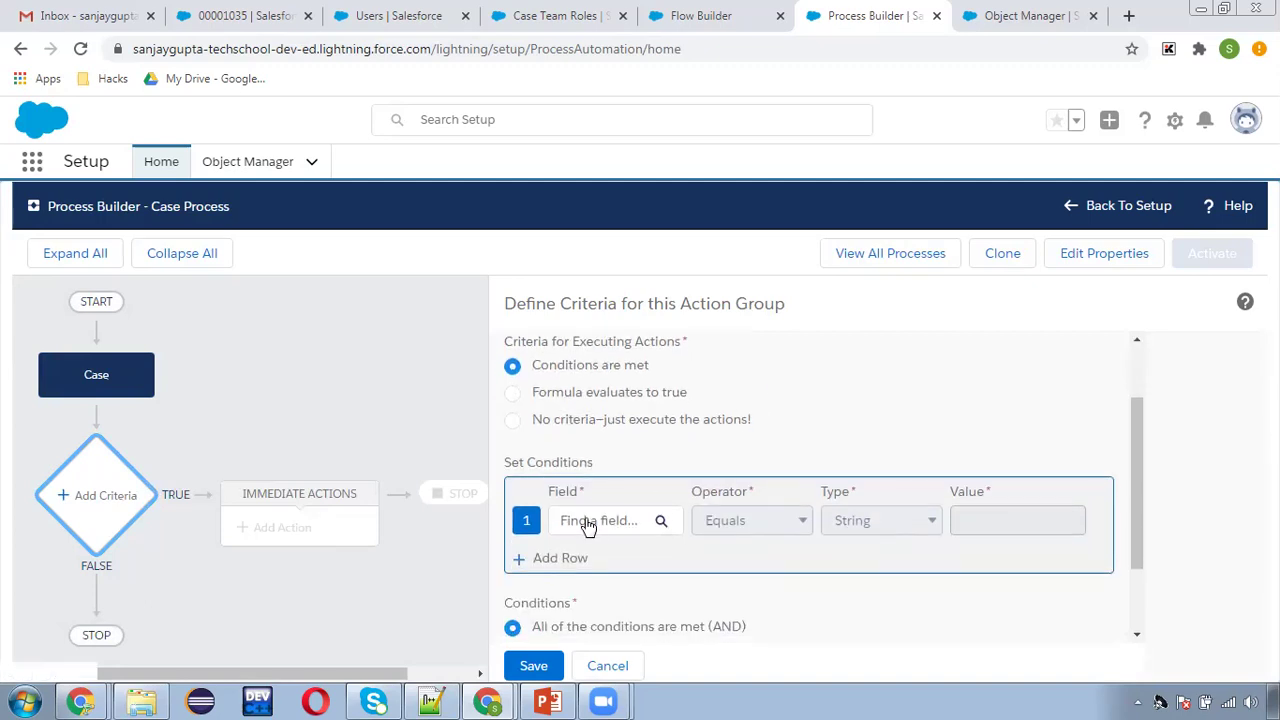
{"action": "left_click", "coordinate": [588, 521]}
{"action": "left_click", "coordinate": [459, 423]}
{"action": "type", "text": "stat"}
{"action": "left_click", "coordinate": [489, 468]}
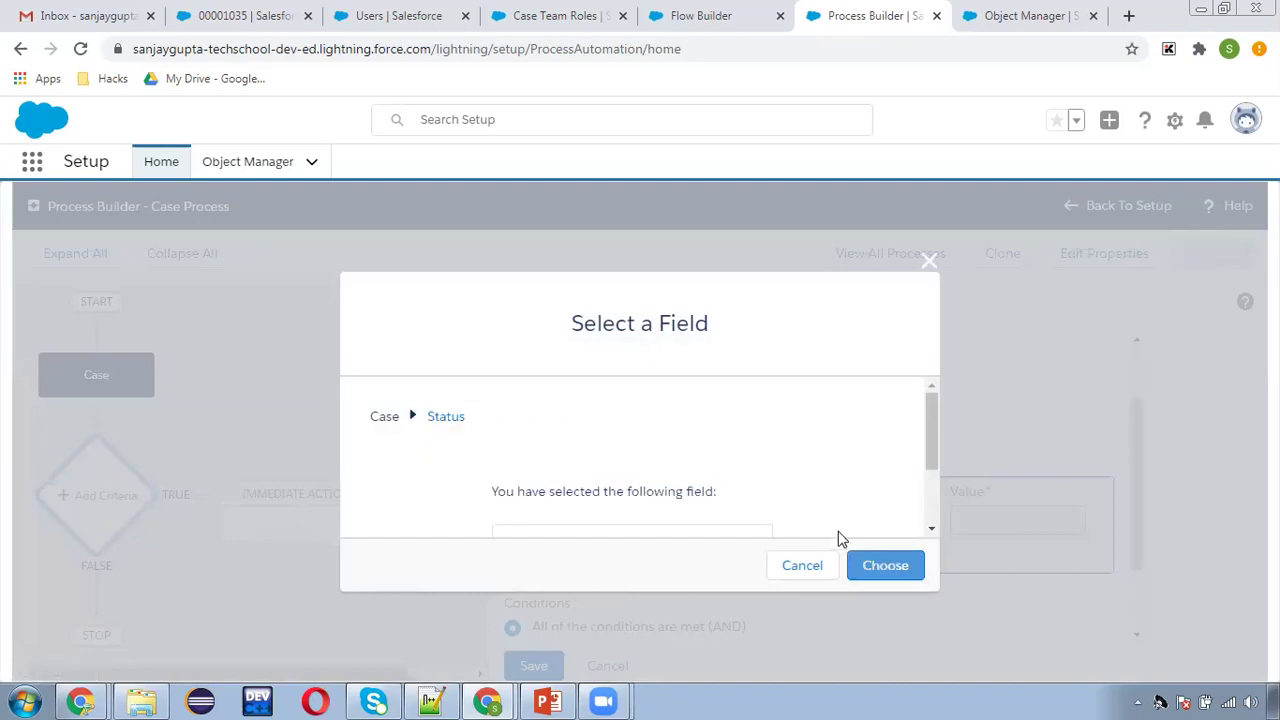
{"action": "left_click", "coordinate": [872, 566]}
{"action": "left_click", "coordinate": [1018, 520]}
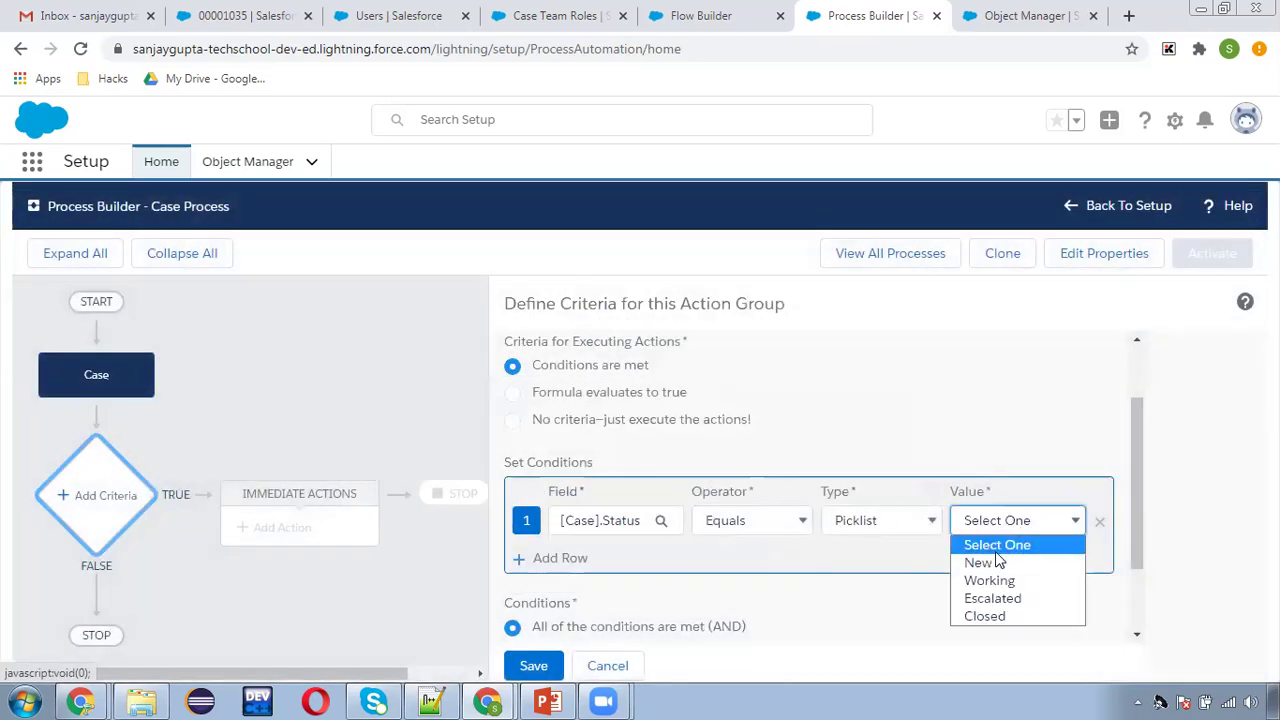
{"action": "left_click", "coordinate": [993, 598]}
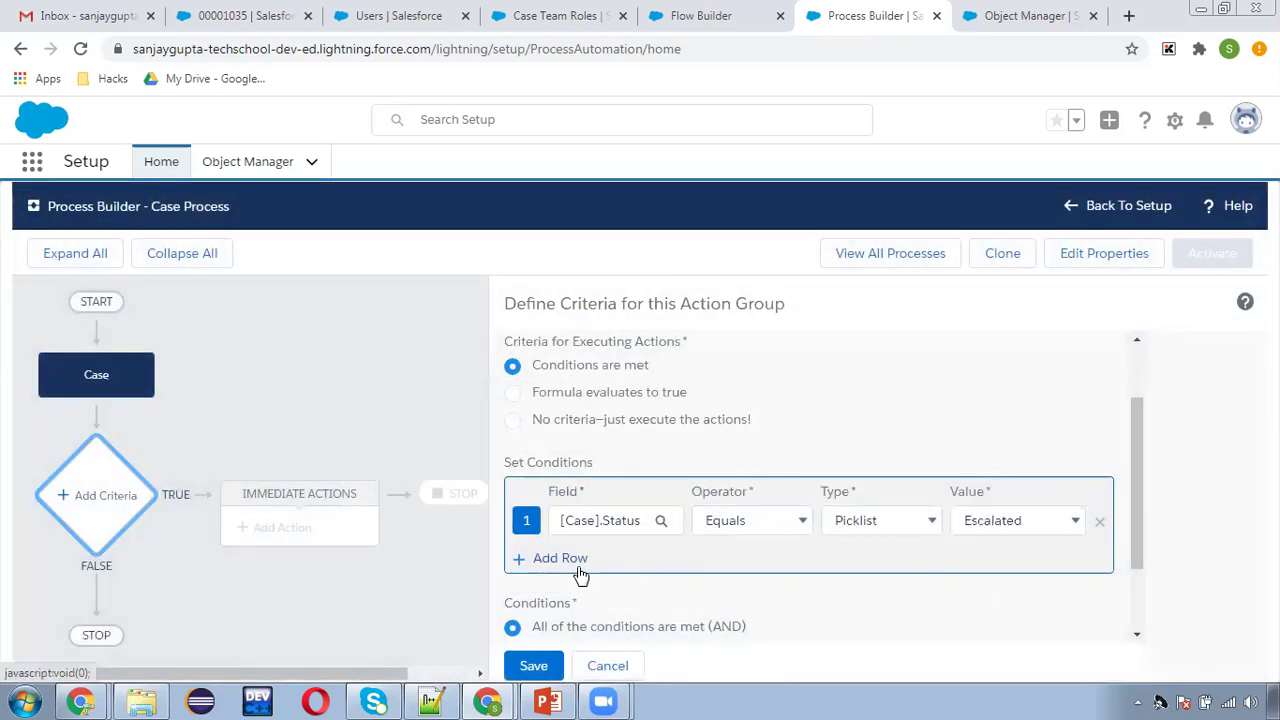
Add a second condition that [Case].Status Is changed equals True, and save the criteria.
{"action": "left_click", "coordinate": [560, 558]}
{"action": "scroll", "coordinate": [608, 500], "scroll_direction": "down", "scroll_amount": 2}
{"action": "left_click", "coordinate": [603, 428]}
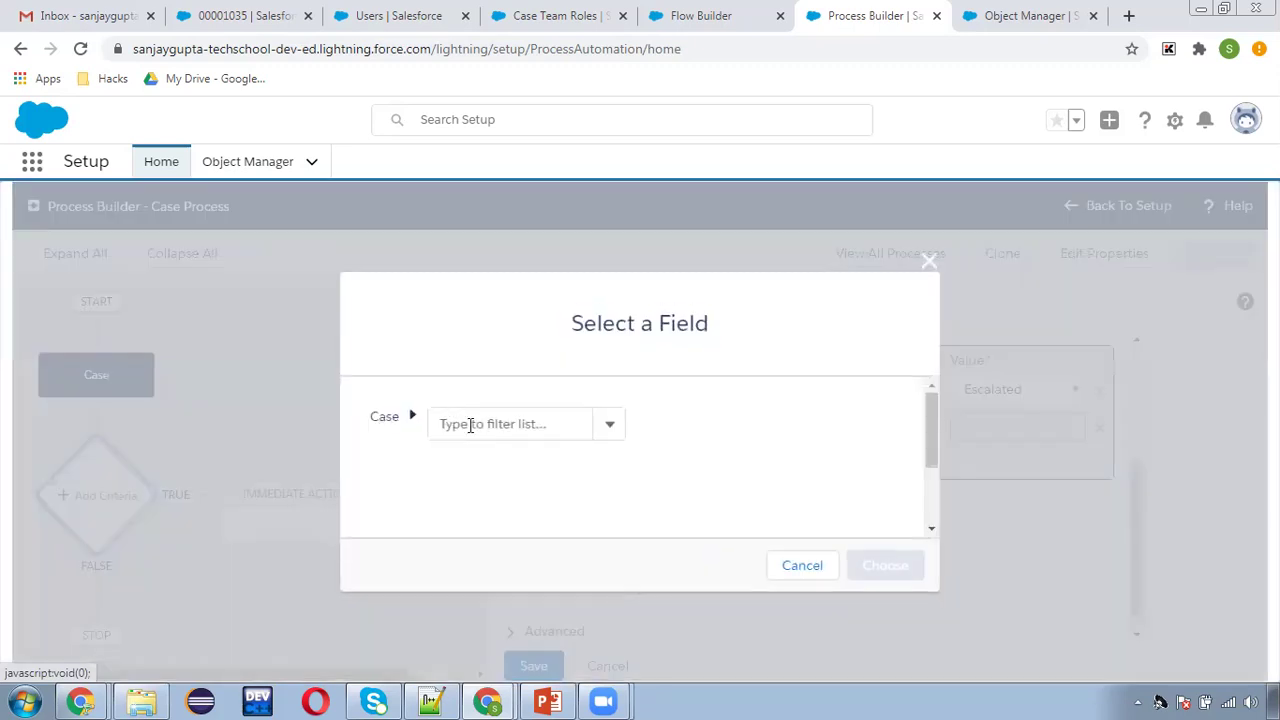
{"action": "type", "text": "stat"}
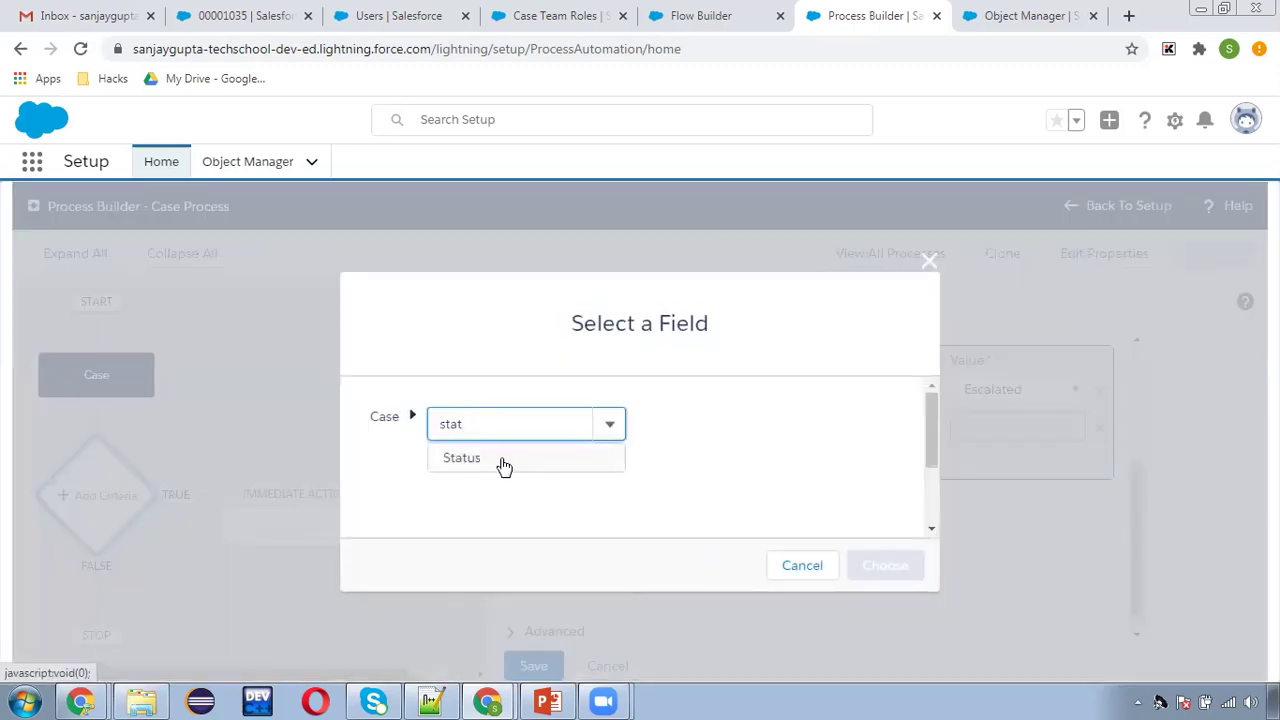
{"action": "left_click", "coordinate": [500, 464]}
{"action": "left_click", "coordinate": [880, 565]}
{"action": "left_click", "coordinate": [782, 438]}
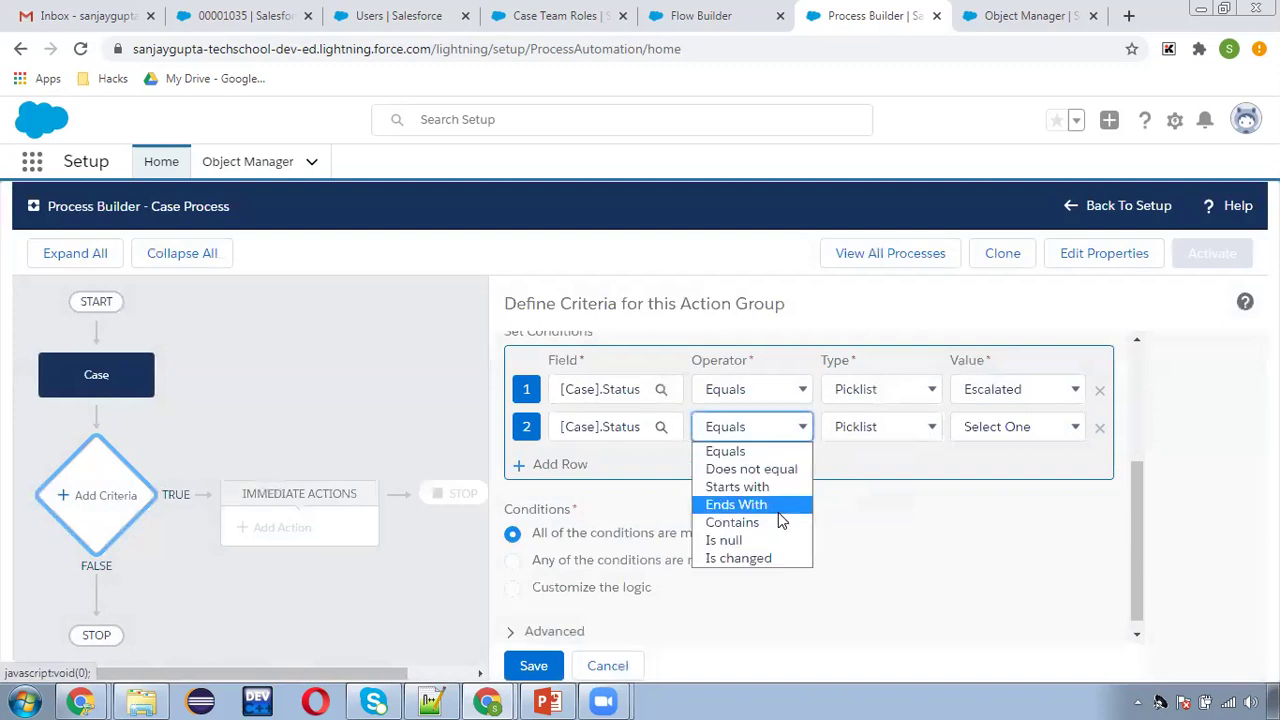
{"action": "left_click", "coordinate": [743, 557]}
{"action": "left_click", "coordinate": [987, 428]}
{"action": "left_click", "coordinate": [978, 451]}
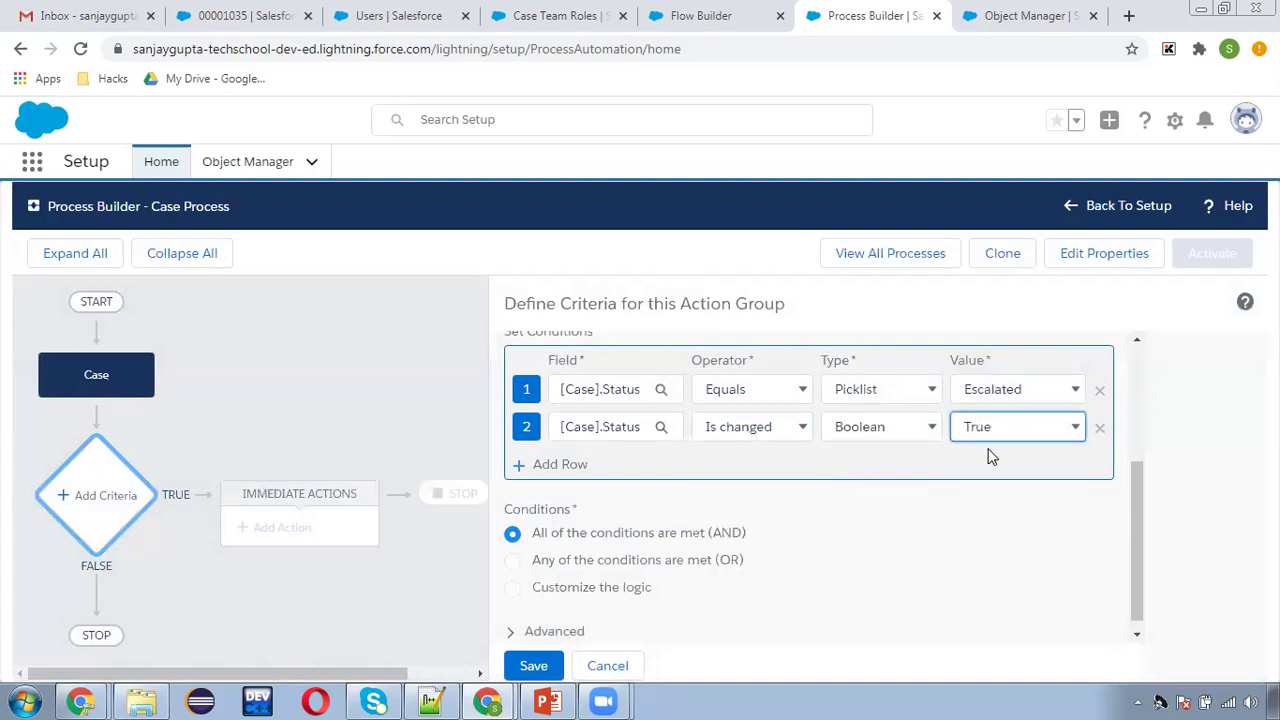
{"action": "left_click", "coordinate": [534, 666]}
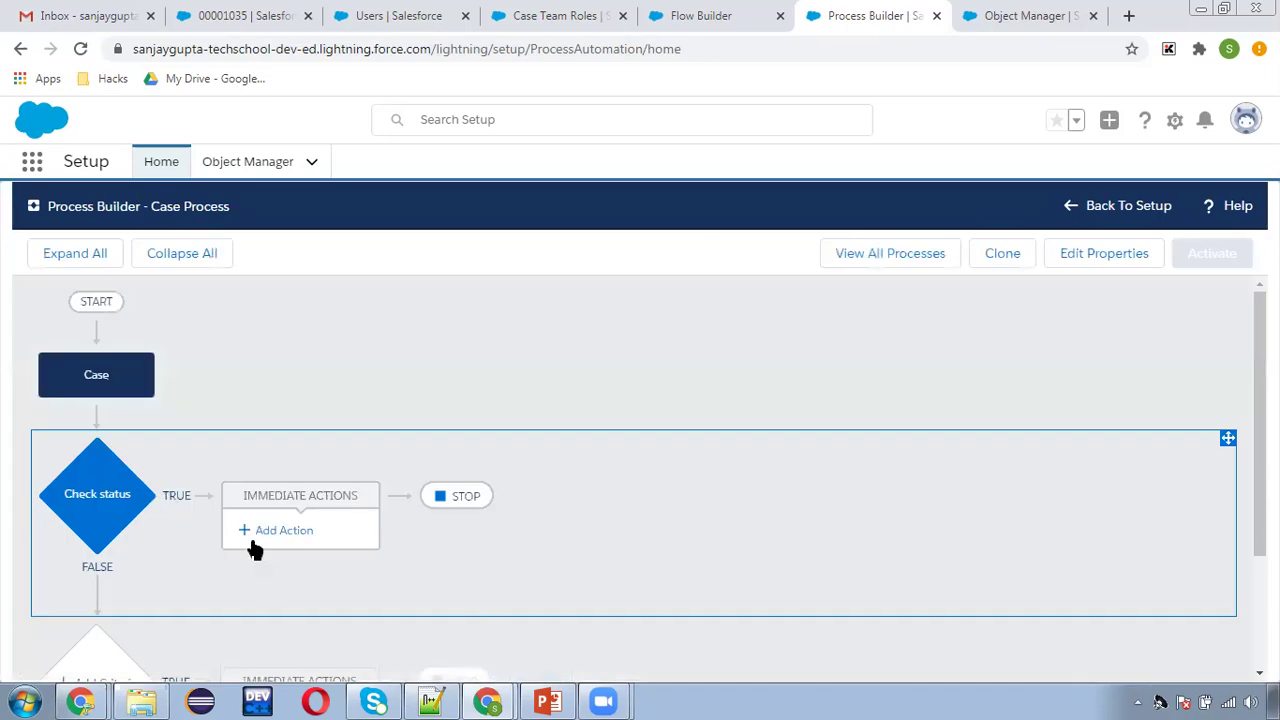
{"action": "left_click", "coordinate": [272, 533]}
{"action": "left_click", "coordinate": [690, 395]}
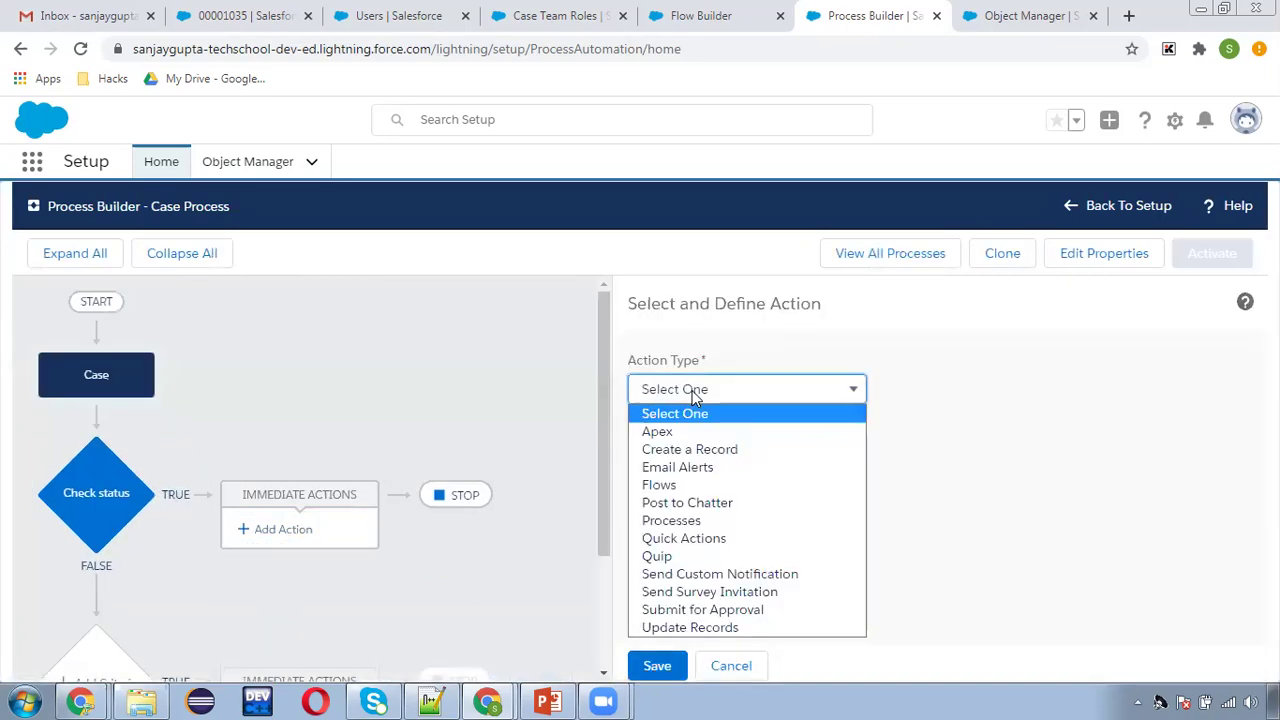
{"action": "left_click", "coordinate": [707, 484]}
{"action": "left_click", "coordinate": [708, 462]}
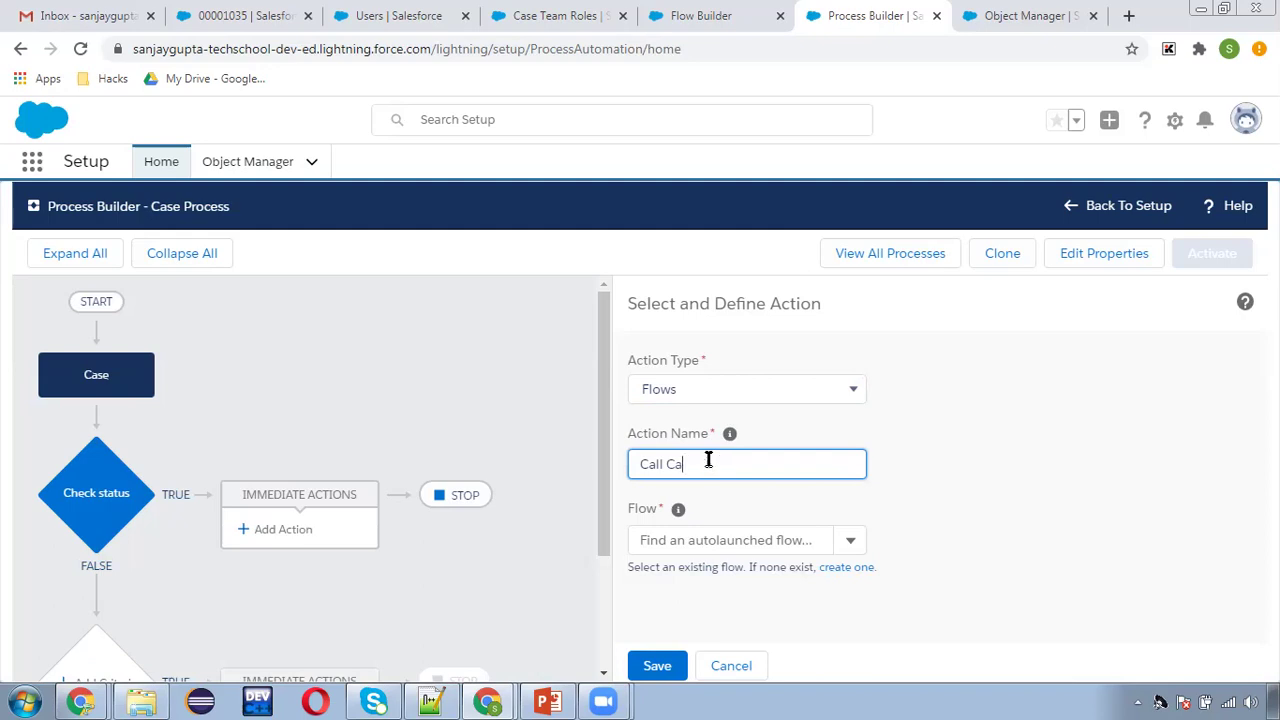
{"action": "left_click", "coordinate": [695, 541]}
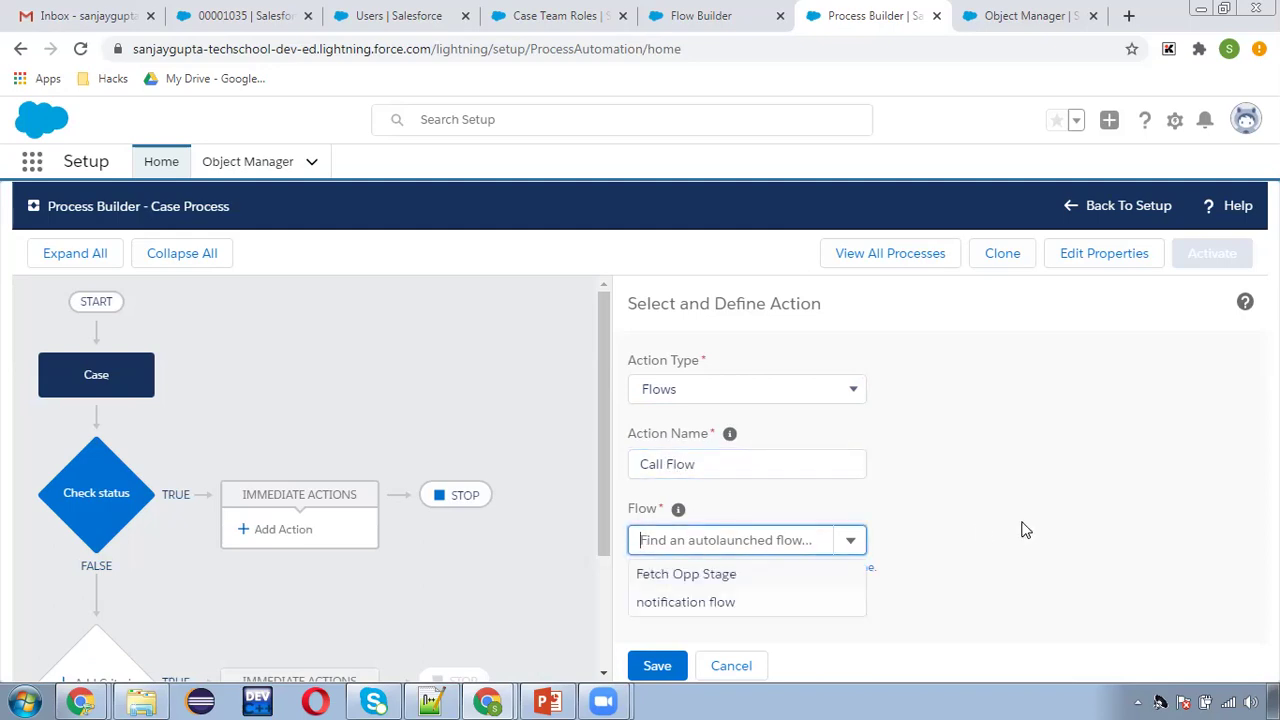
Reload the Process Builder page and reopen Case Process.
{"action": "left_click", "coordinate": [82, 50]}
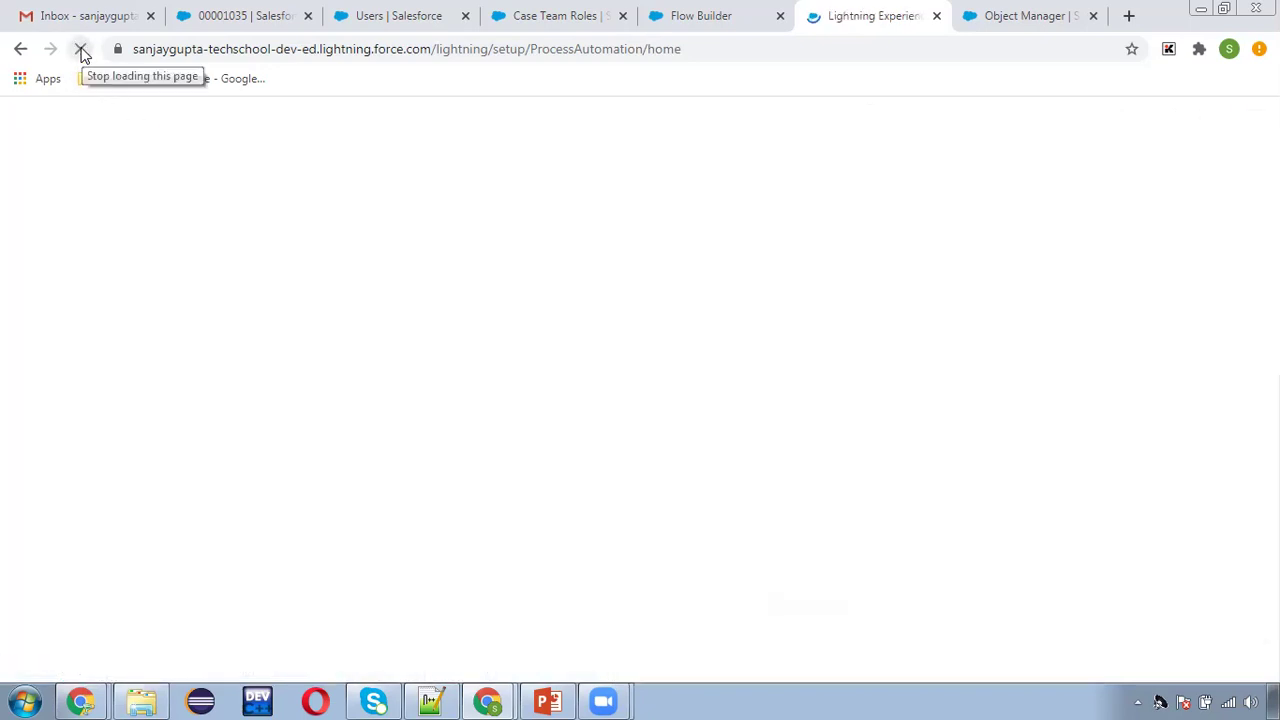
{"action": "left_click", "coordinate": [691, 29]}
{"action": "left_click", "coordinate": [820, 30]}
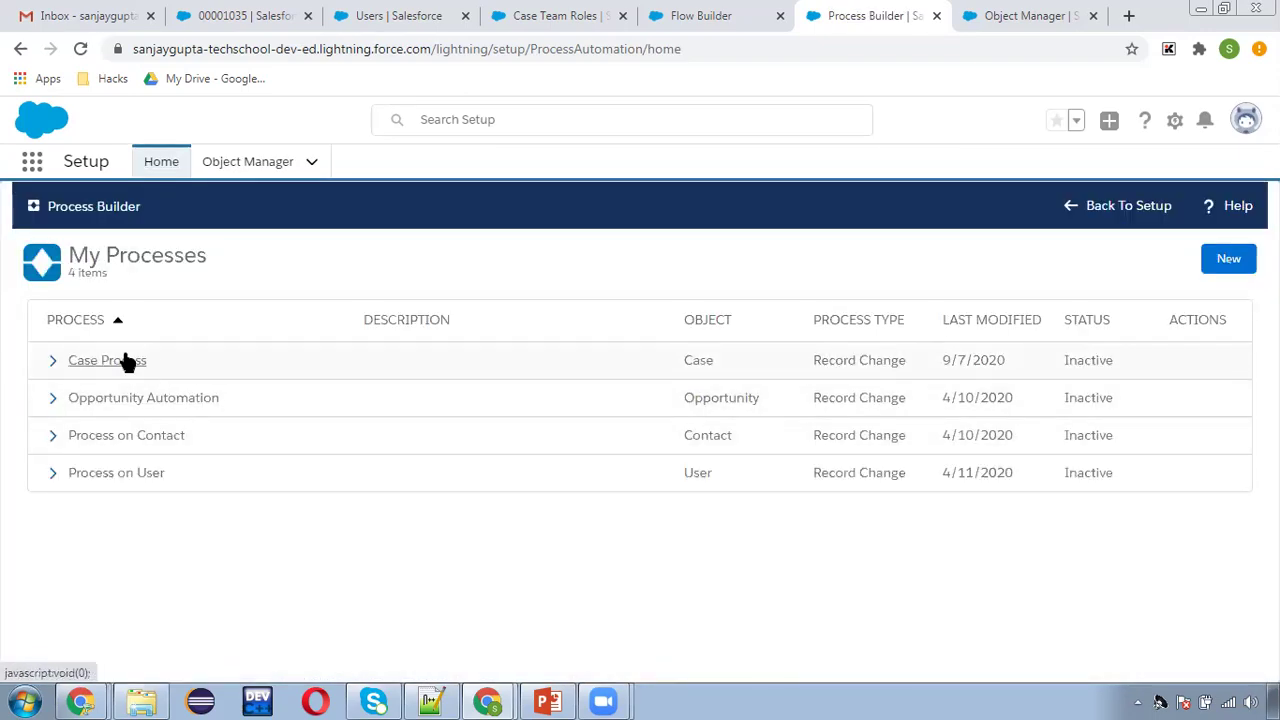
{"action": "left_click", "coordinate": [124, 358]}
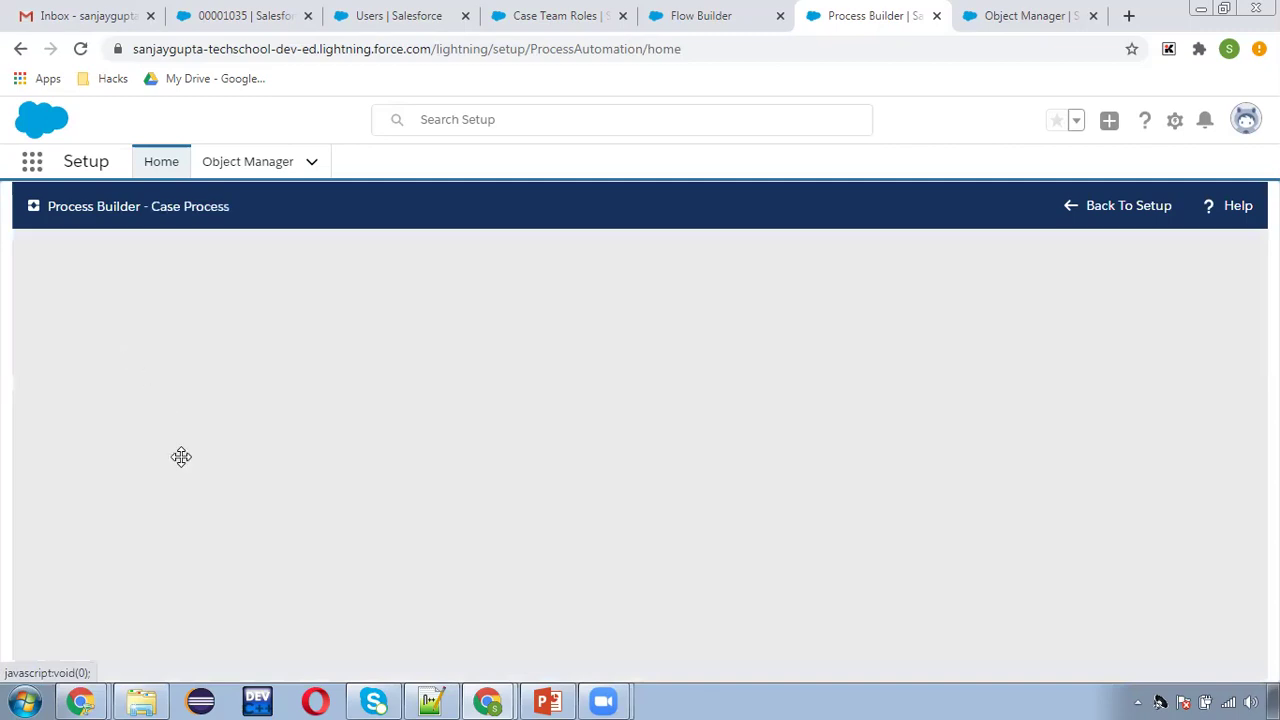
Add an immediate action of type Flows named "Call Flow" that runs the Case Team Member flow.
{"action": "left_click", "coordinate": [273, 529]}
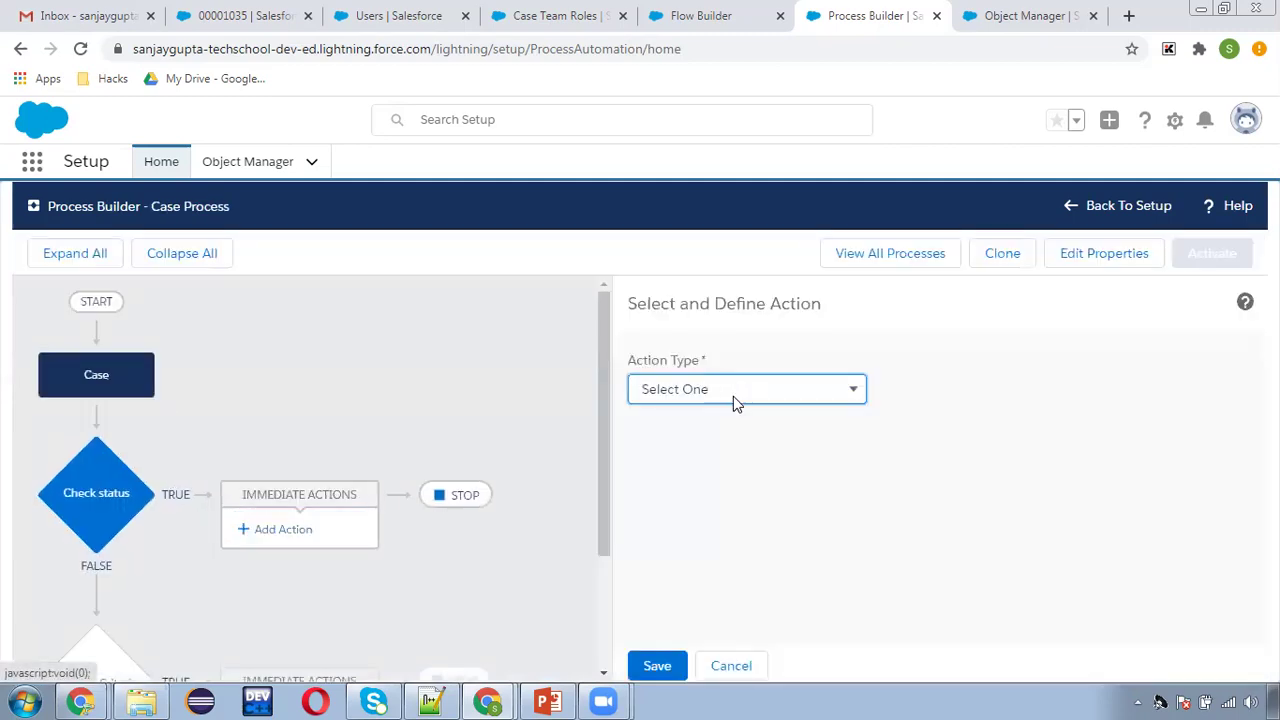
{"action": "left_click", "coordinate": [716, 389]}
{"action": "left_click", "coordinate": [690, 485]}
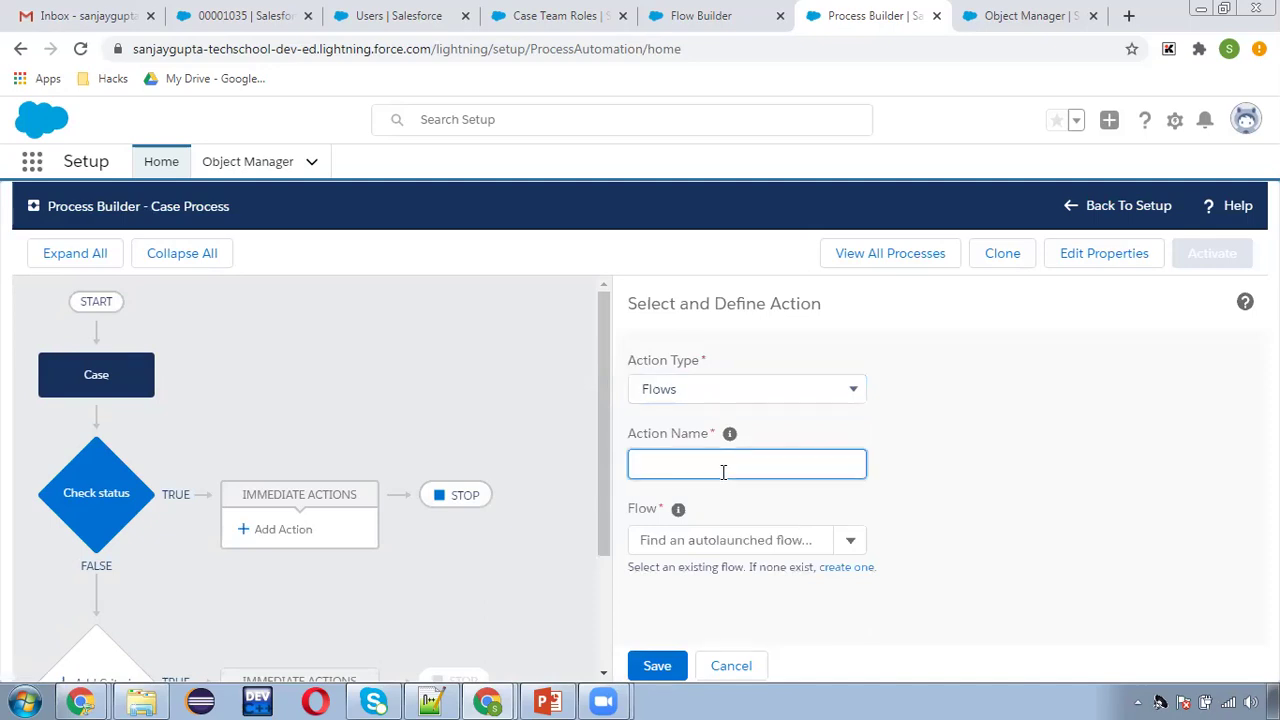
{"action": "left_click", "coordinate": [666, 538]}
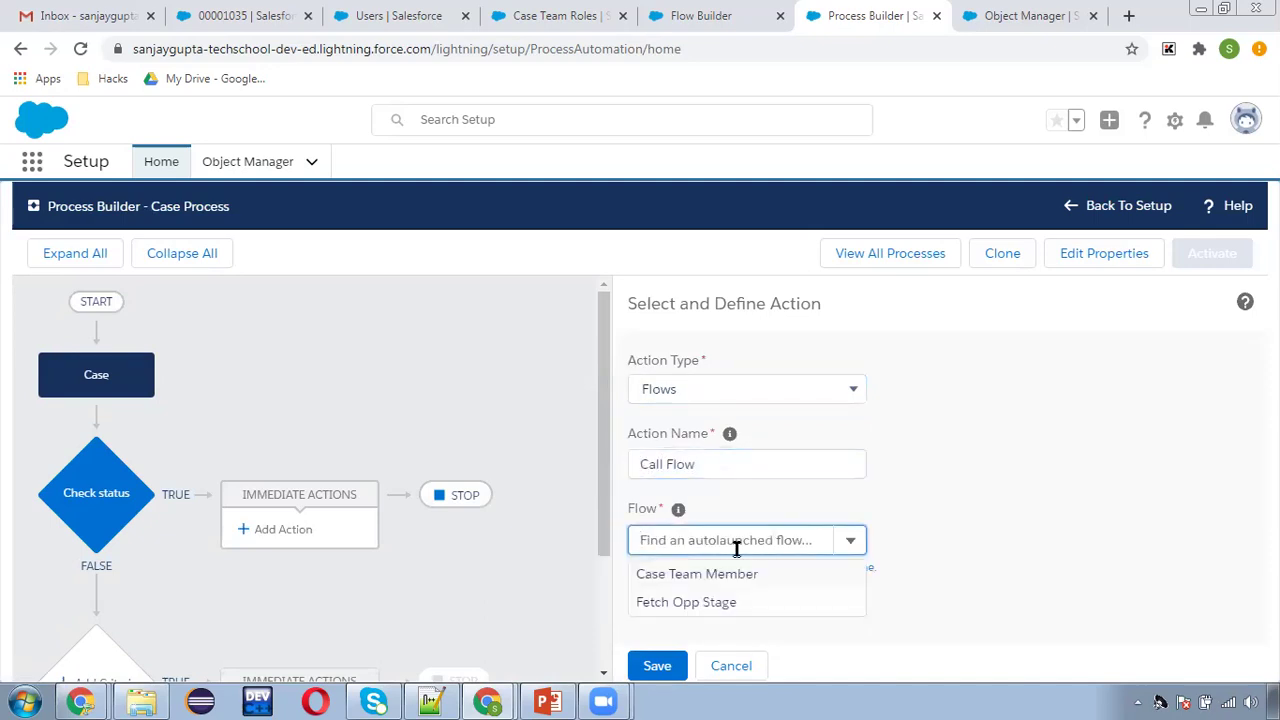
{"action": "left_click", "coordinate": [677, 574]}
Add two flow variable rows to the action, one for caseId and one for ownerId.
{"action": "scroll", "coordinate": [1040, 518], "scroll_direction": "down", "scroll_amount": 1}
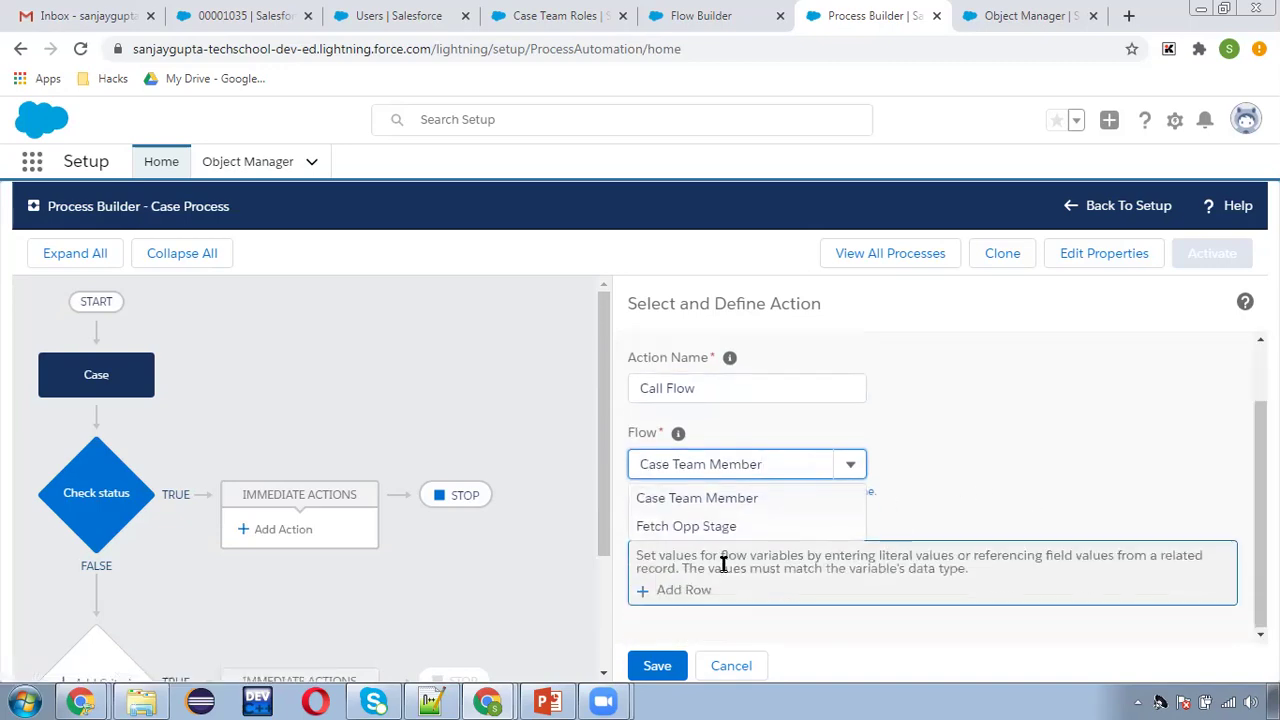
{"action": "left_click", "coordinate": [685, 595]}
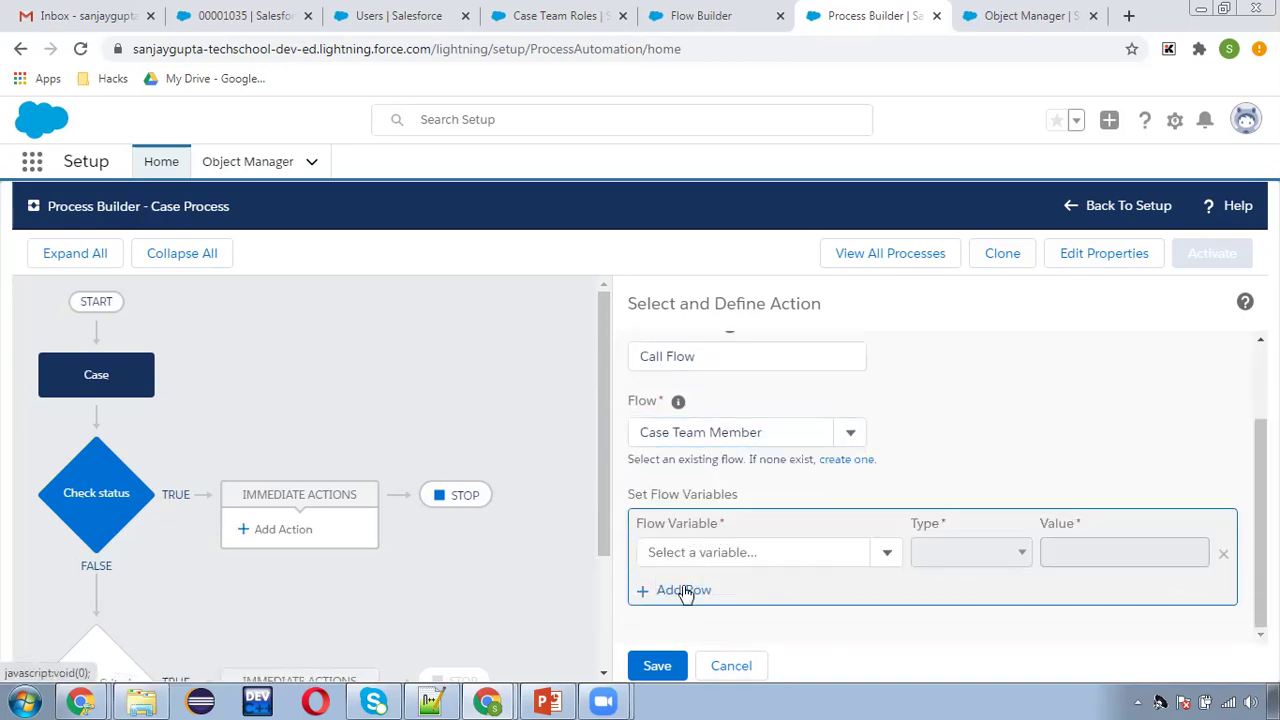
{"action": "left_click", "coordinate": [686, 591]}
{"action": "left_click", "coordinate": [727, 515]}
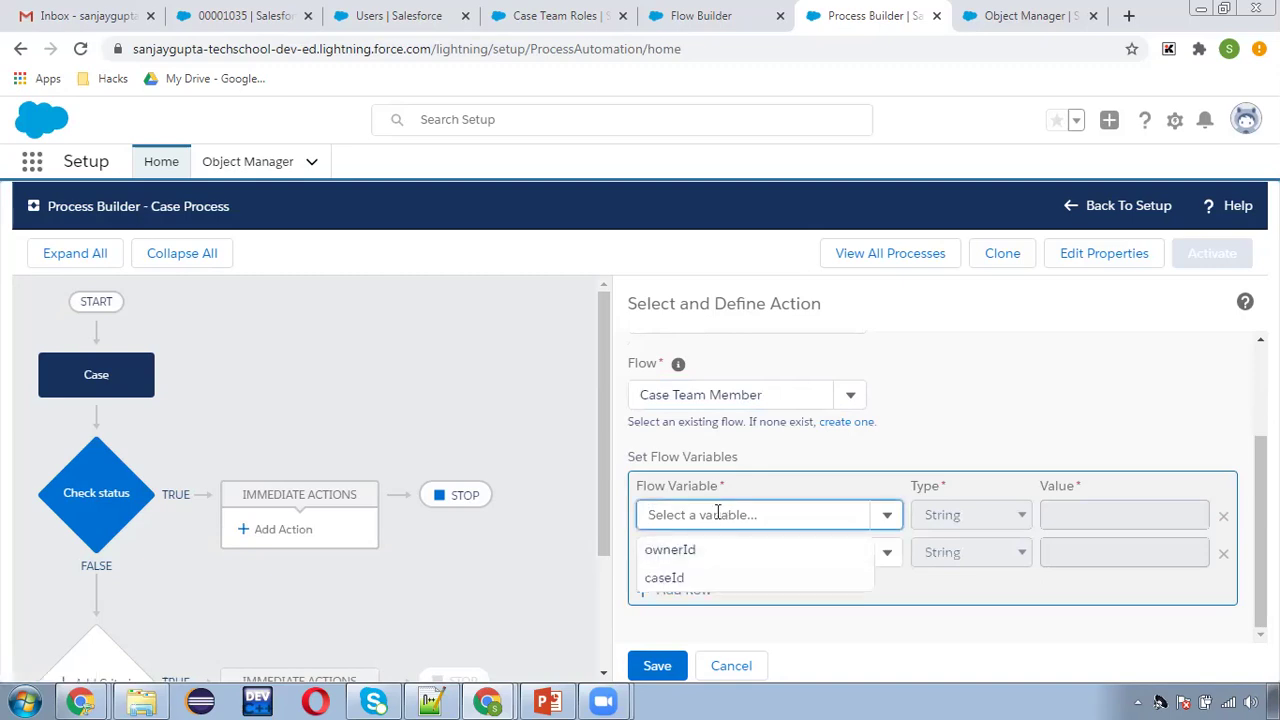
{"action": "left_click", "coordinate": [700, 580]}
{"action": "left_click", "coordinate": [697, 554]}
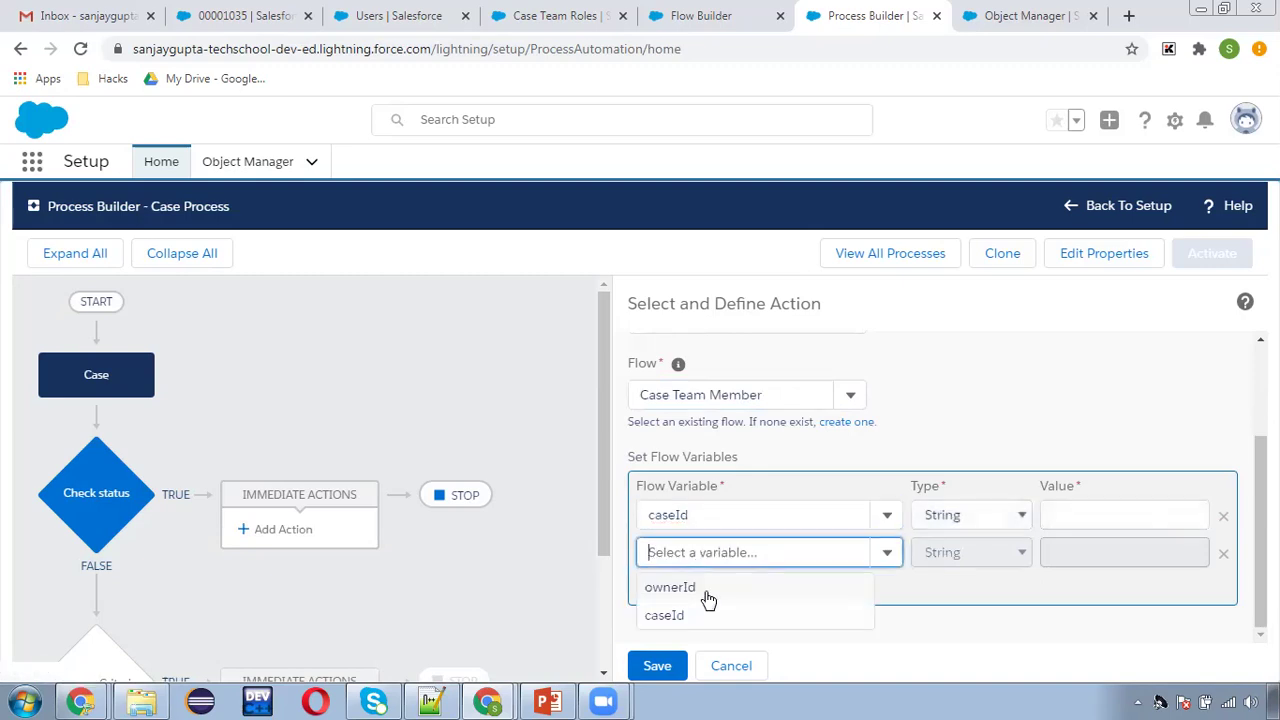
{"action": "left_click", "coordinate": [712, 588]}
Set the caseId variable to a Field Reference with the value [Case].Id.
{"action": "left_click", "coordinate": [970, 515]}
{"action": "left_click", "coordinate": [975, 557]}
{"action": "left_click", "coordinate": [1065, 519]}
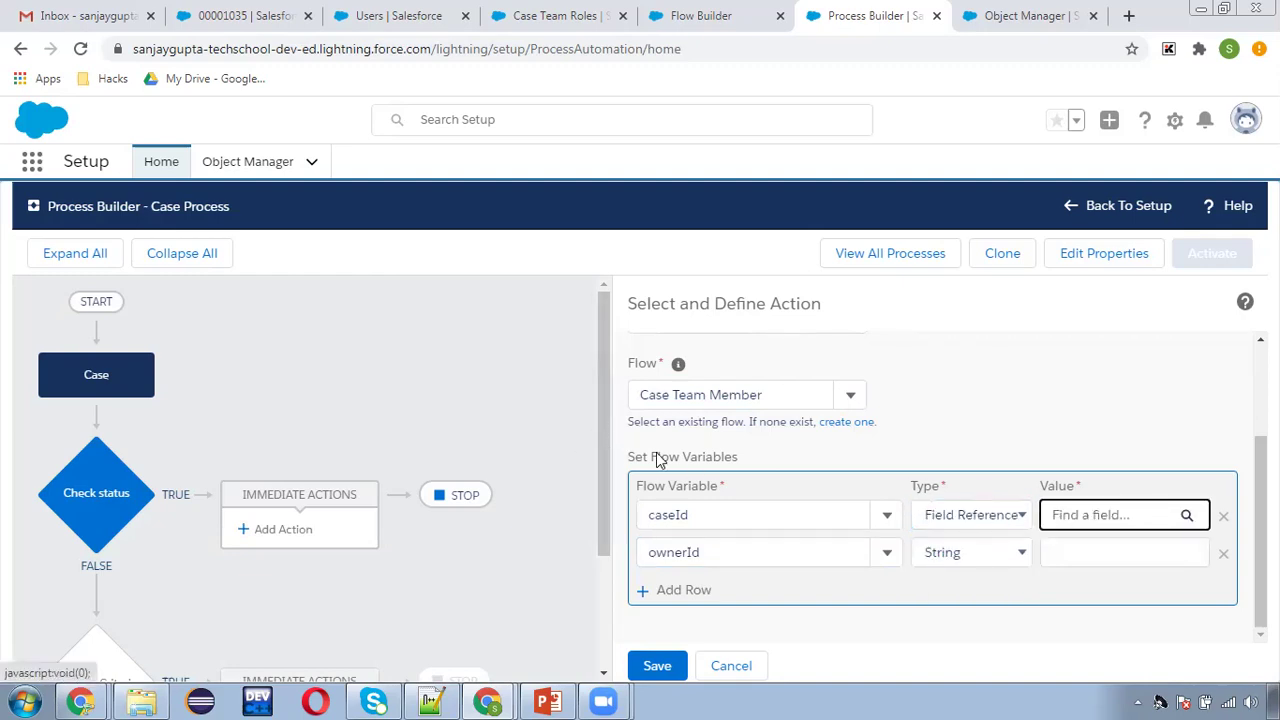
{"action": "type", "text": "case id"}
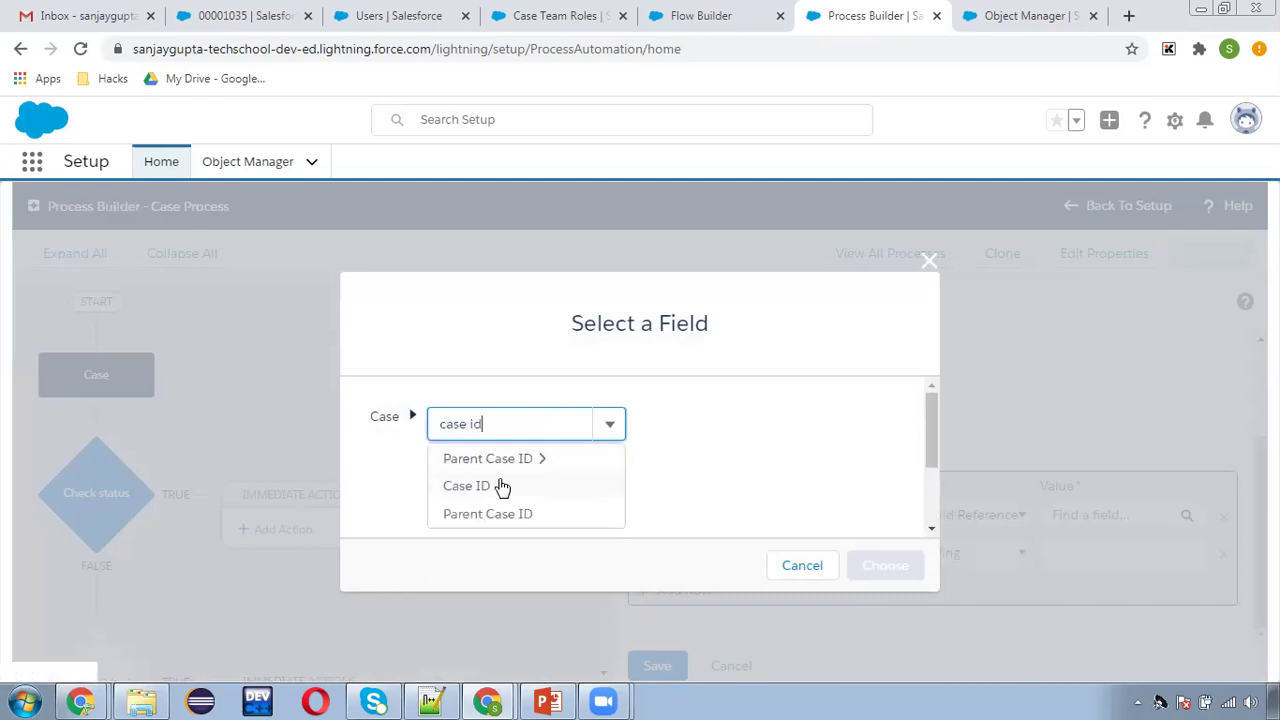
{"action": "left_click", "coordinate": [500, 486]}
{"action": "left_click", "coordinate": [884, 570]}
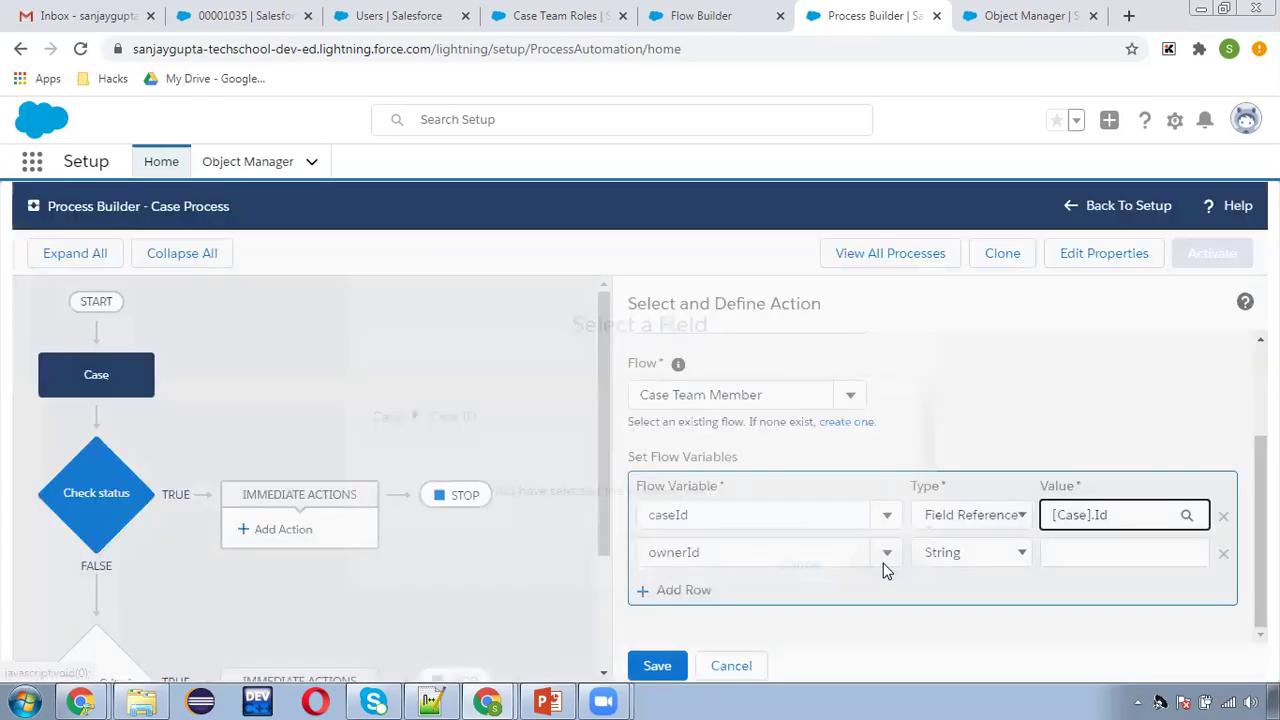
Set the ownerId flow variable to a Field Reference with the value [Case].OwnerId.
{"action": "left_click", "coordinate": [968, 556]}
{"action": "left_click", "coordinate": [972, 594]}
{"action": "left_click", "coordinate": [1100, 554]}
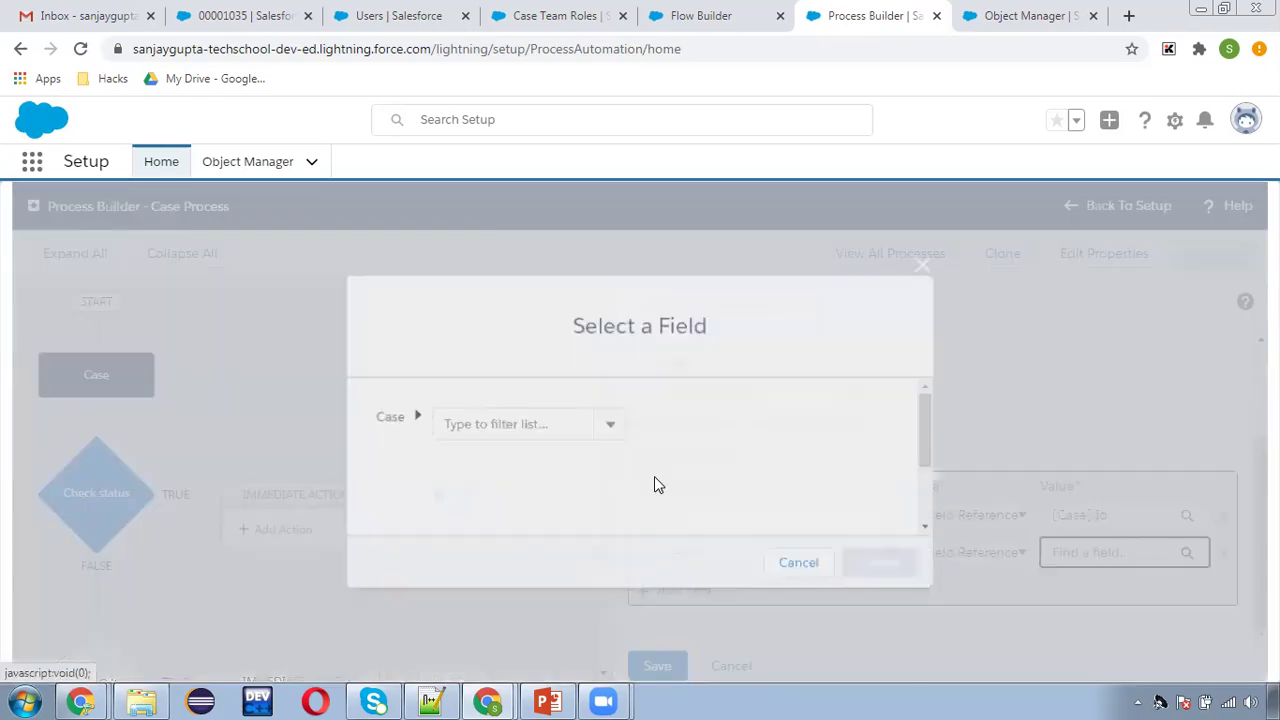
{"action": "left_click", "coordinate": [540, 424]}
{"action": "type", "text": "case"}
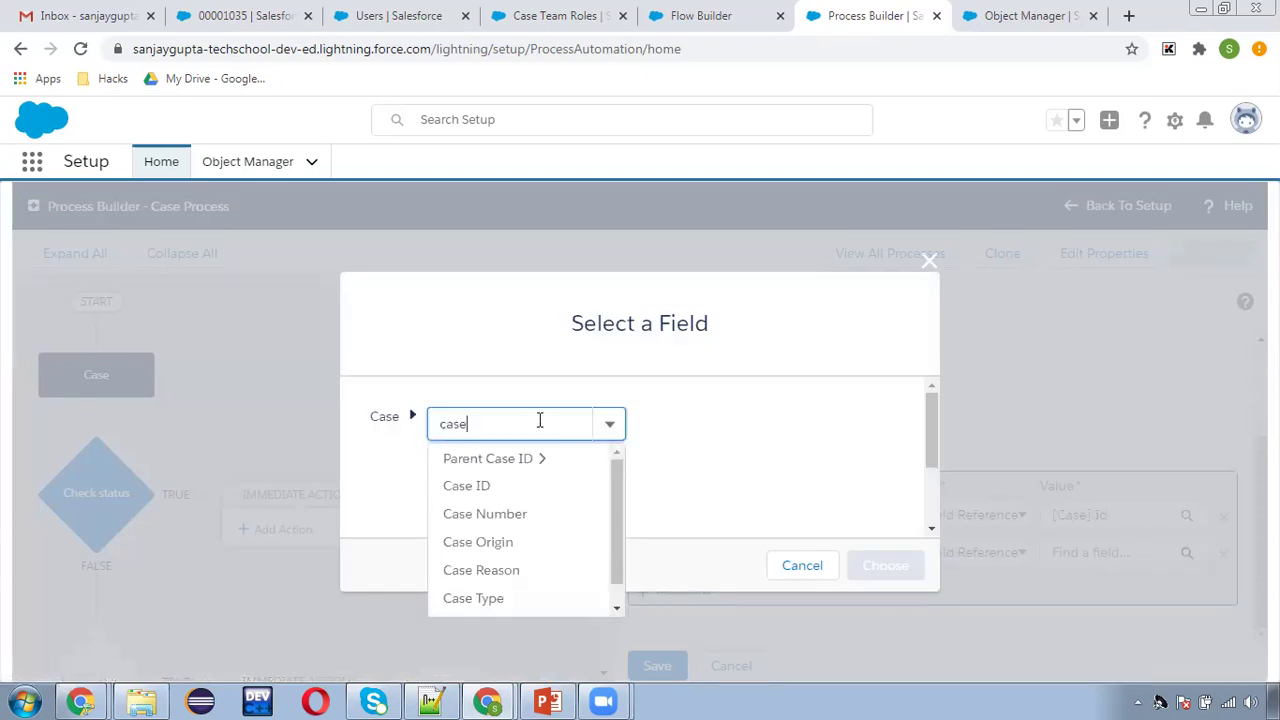
{"action": "key", "text": "BackSpace"}
{"action": "key", "text": "ctrl+a"}
{"action": "type", "text": "owner"}
{"action": "left_click", "coordinate": [480, 512]}
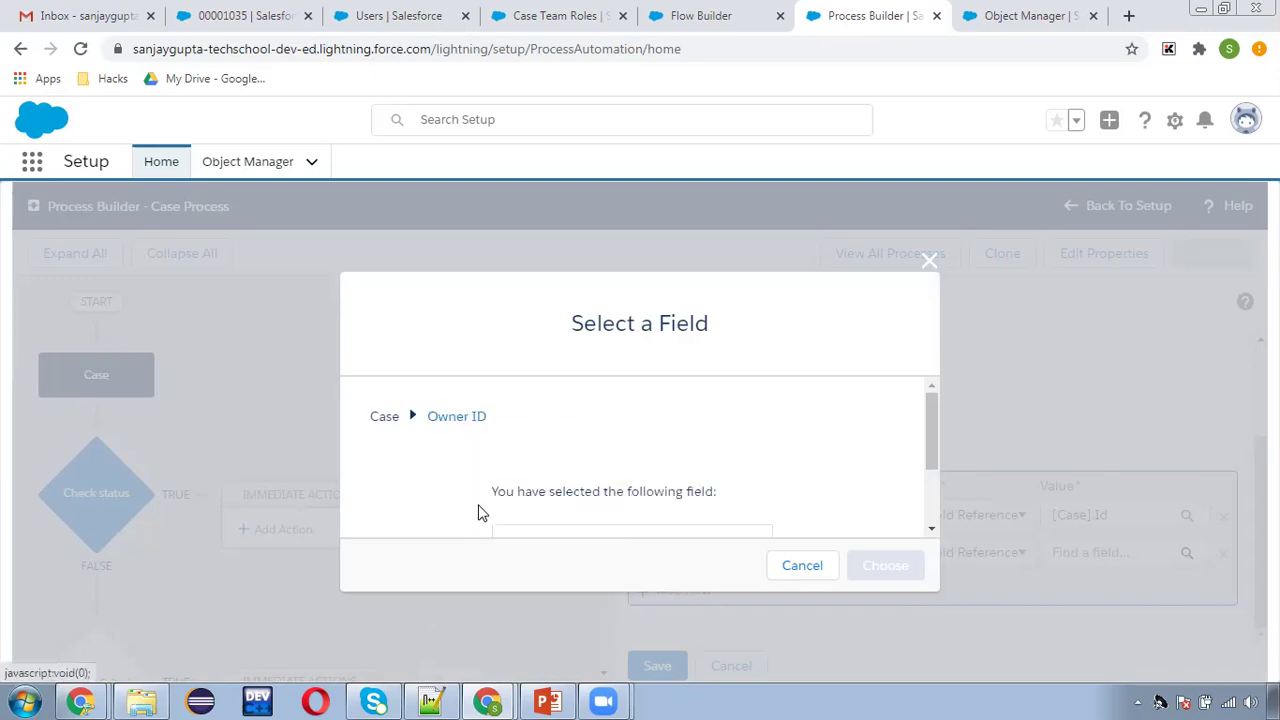
{"action": "left_click", "coordinate": [886, 565]}
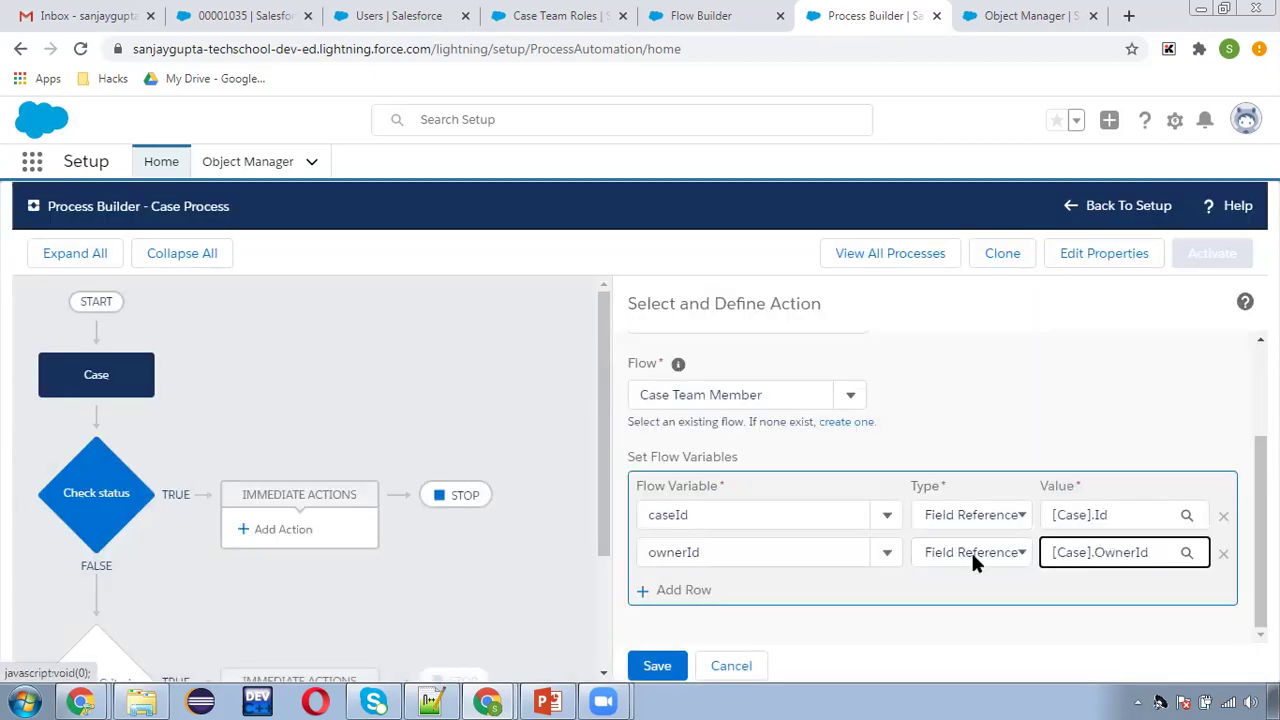
Save the Call Flow action and activate the Case Process.
{"action": "left_click", "coordinate": [660, 665]}
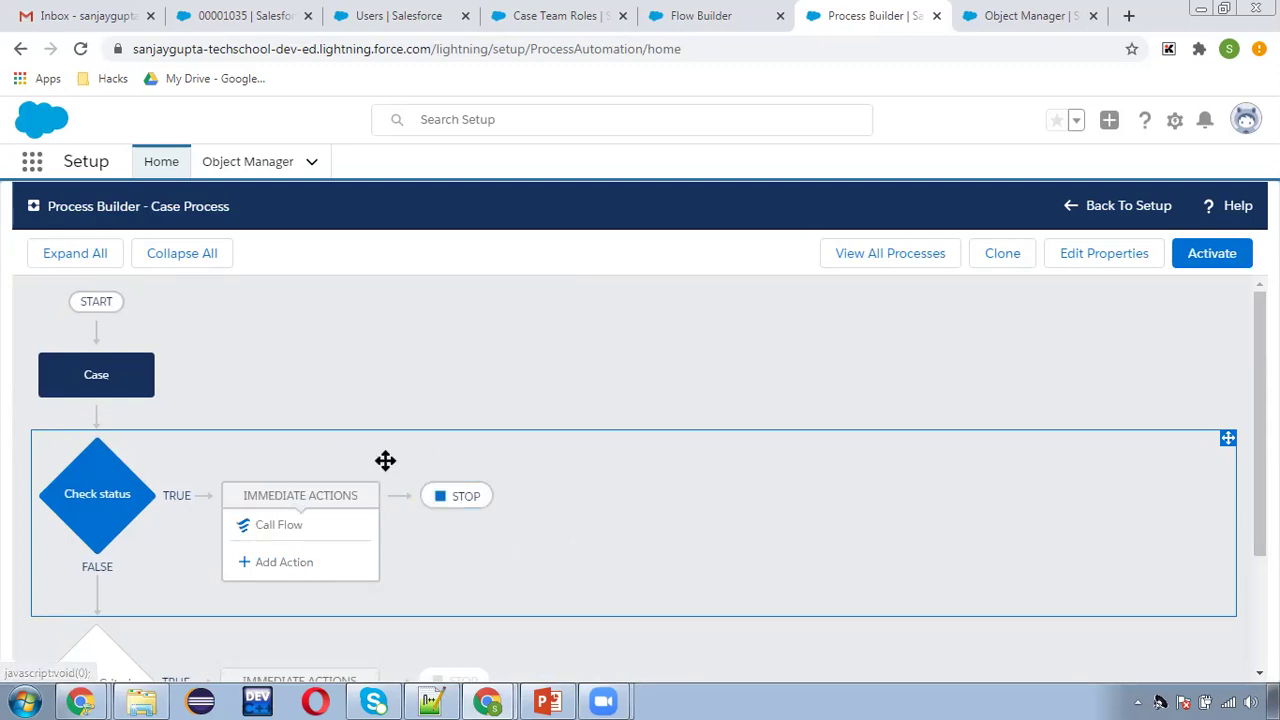
{"action": "left_click", "coordinate": [1209, 262]}
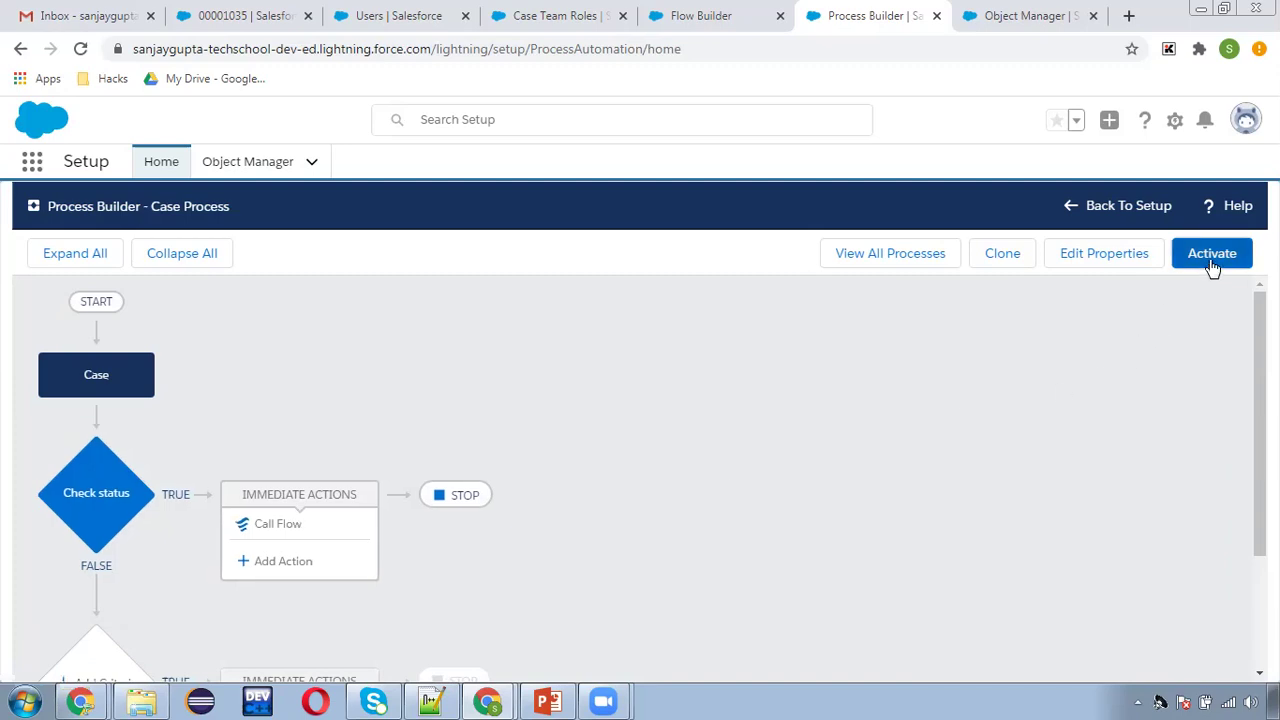
{"action": "left_click", "coordinate": [891, 531]}
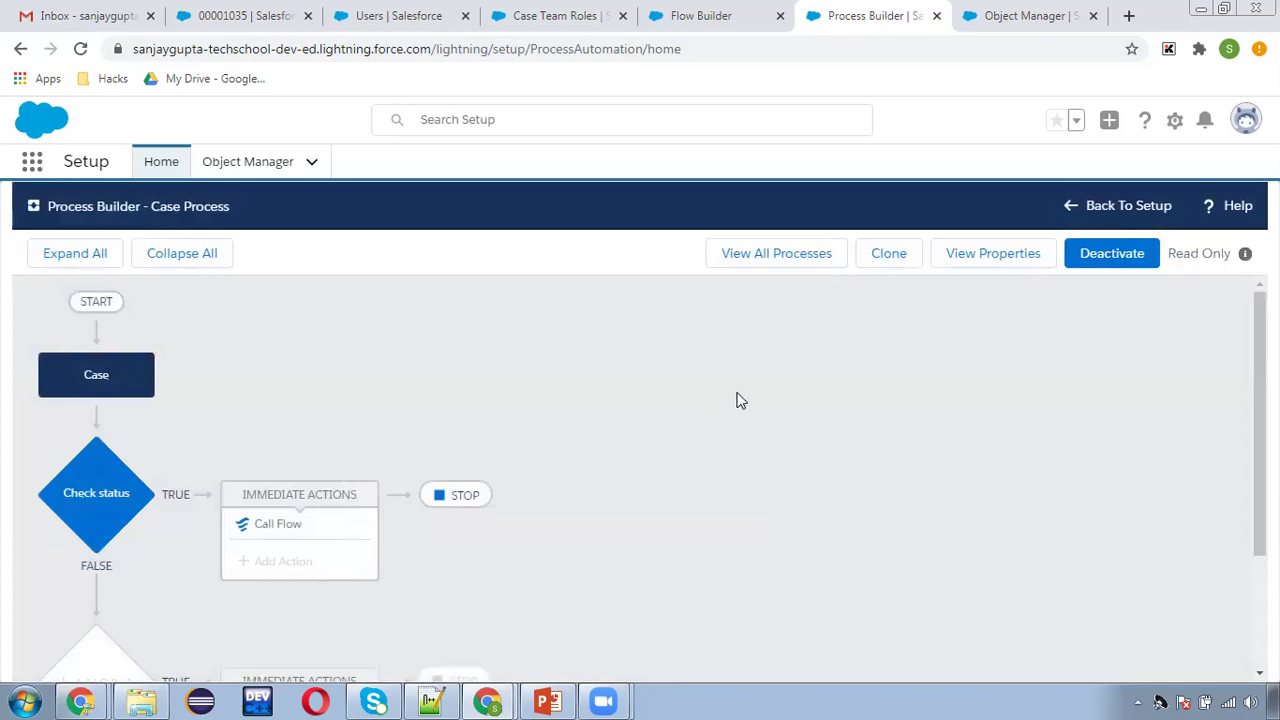
Create a new case with the Case Demo2 record type and Case Origin set to Phone.
{"action": "key", "text": "alt+Tab"}
{"action": "left_click", "coordinate": [245, 15]}
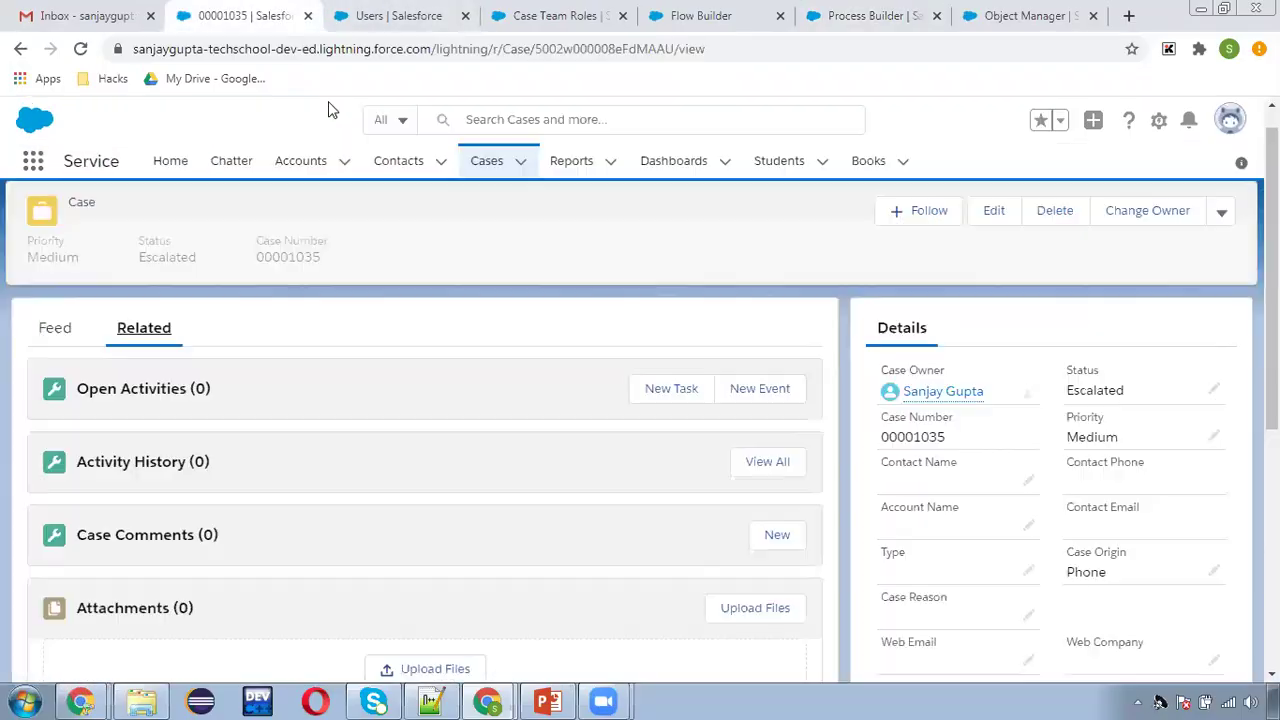
{"action": "left_click", "coordinate": [485, 166]}
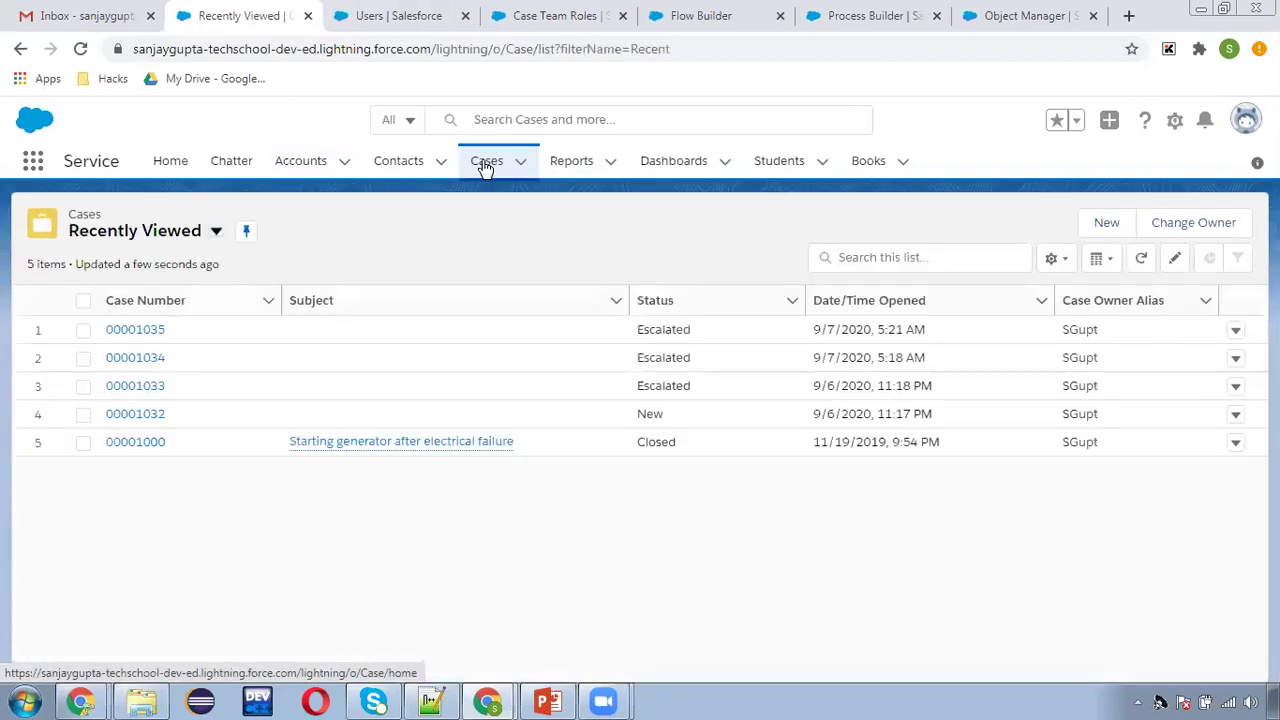
{"action": "left_click", "coordinate": [1106, 224]}
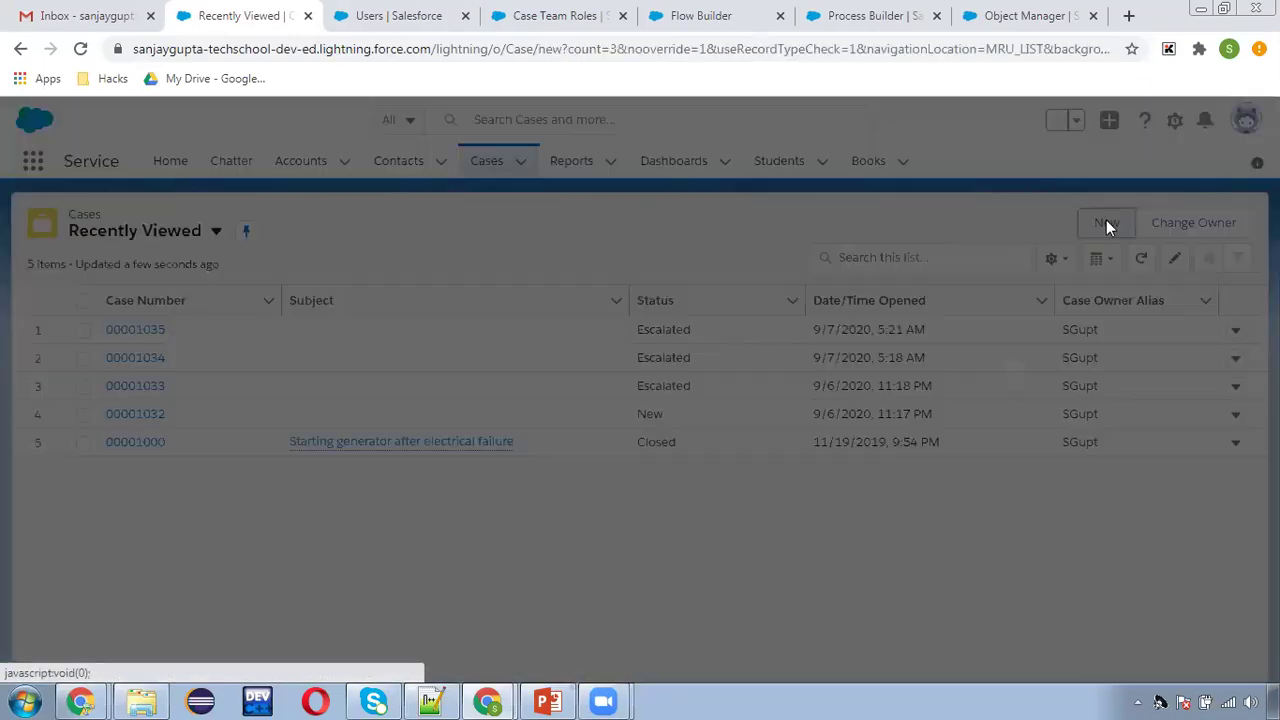
{"action": "left_click", "coordinate": [611, 415]}
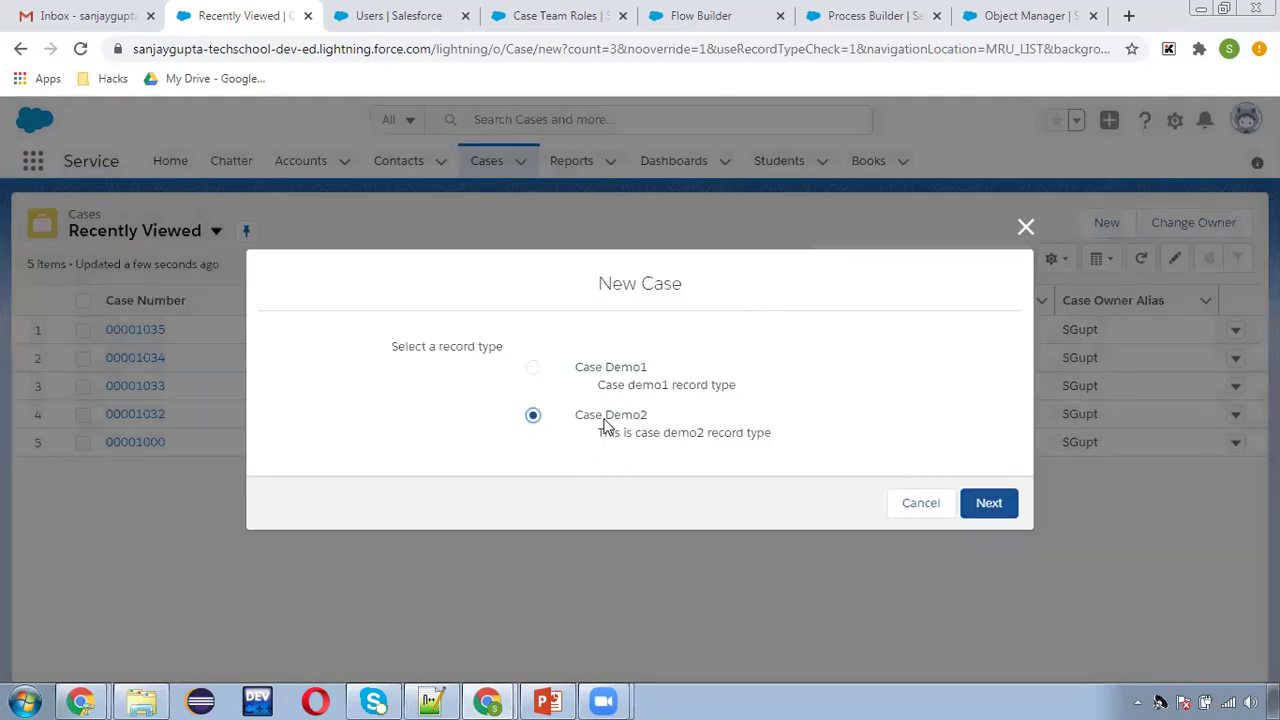
{"action": "left_click", "coordinate": [990, 506]}
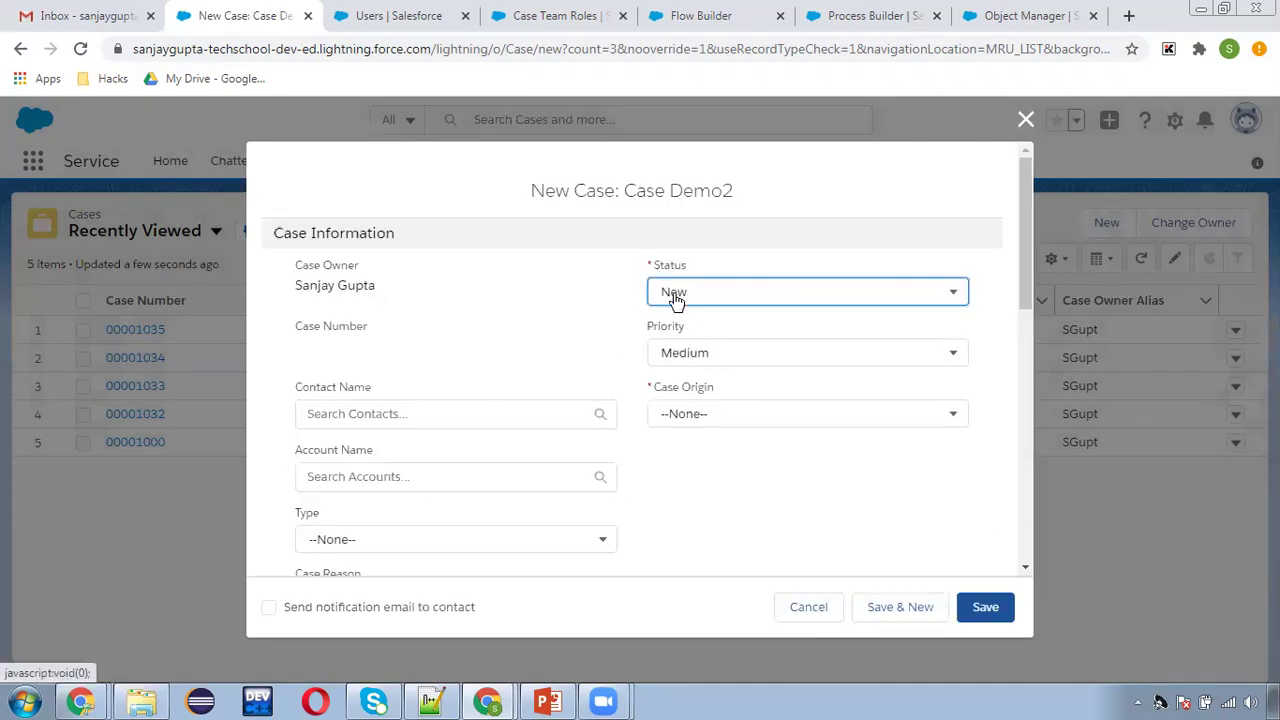
{"action": "left_click", "coordinate": [674, 418]}
{"action": "left_click", "coordinate": [690, 484]}
{"action": "left_click", "coordinate": [983, 607]}
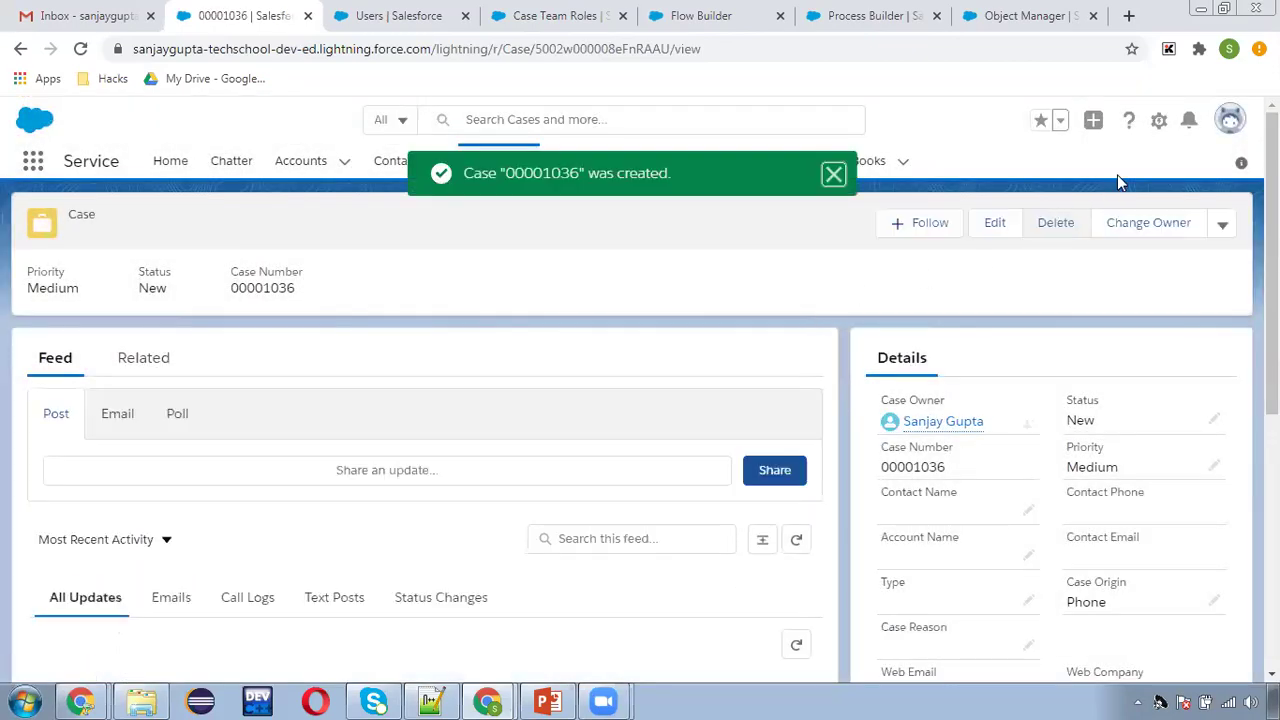
Check which user is logged in and view the new case's Case Team related list.
{"action": "left_click", "coordinate": [1231, 120]}
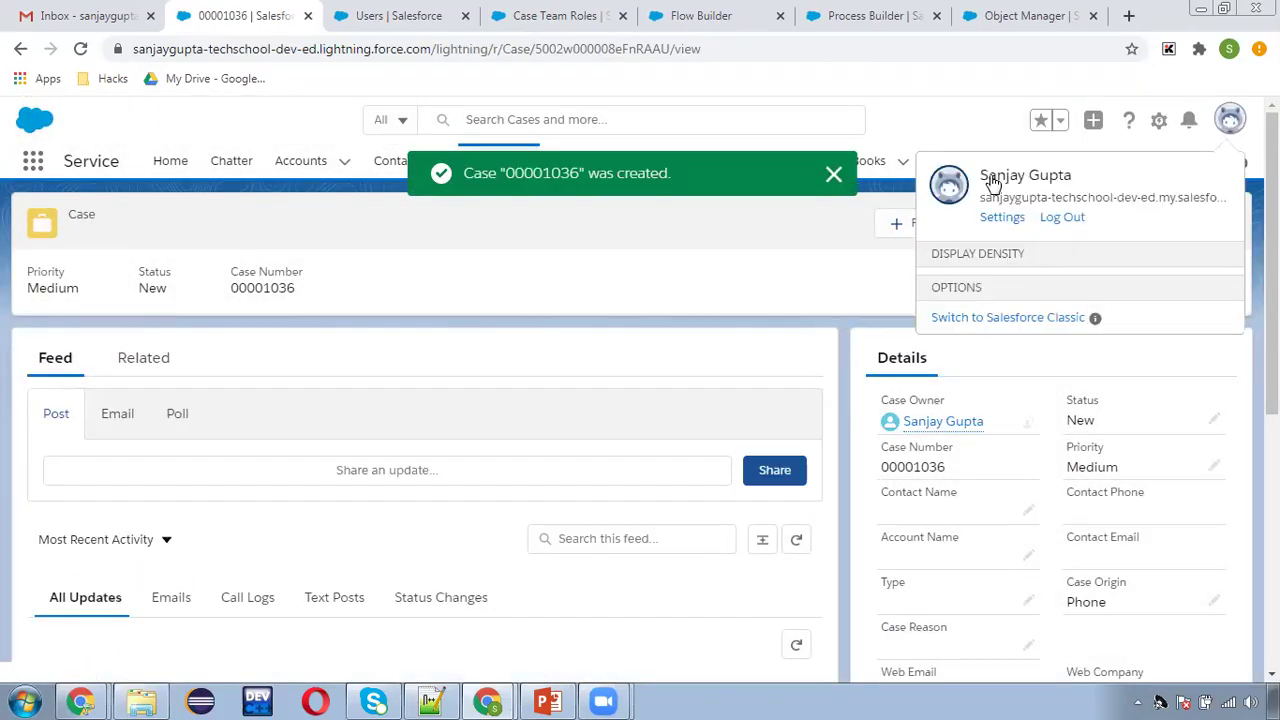
{"action": "left_click", "coordinate": [790, 236]}
{"action": "left_click", "coordinate": [148, 360]}
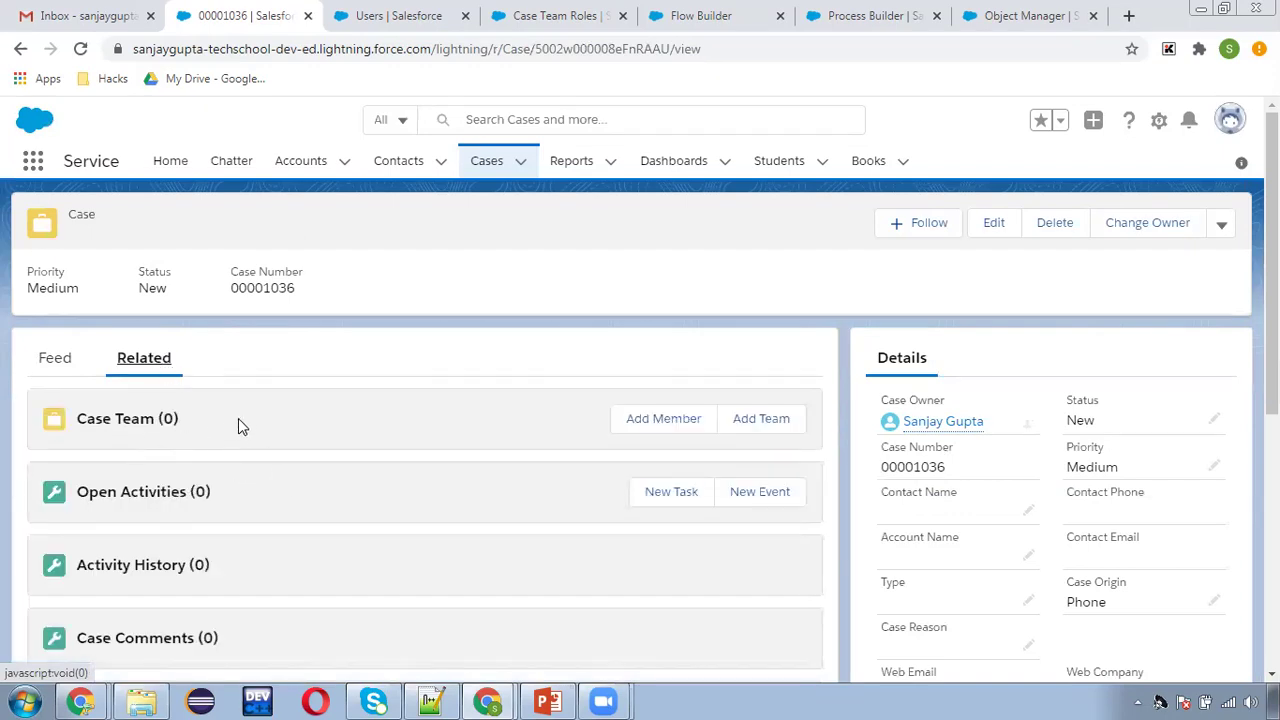
Change the new case's Status to Escalated and save the record.
{"action": "left_click", "coordinate": [1214, 423]}
{"action": "left_click", "coordinate": [1160, 442]}
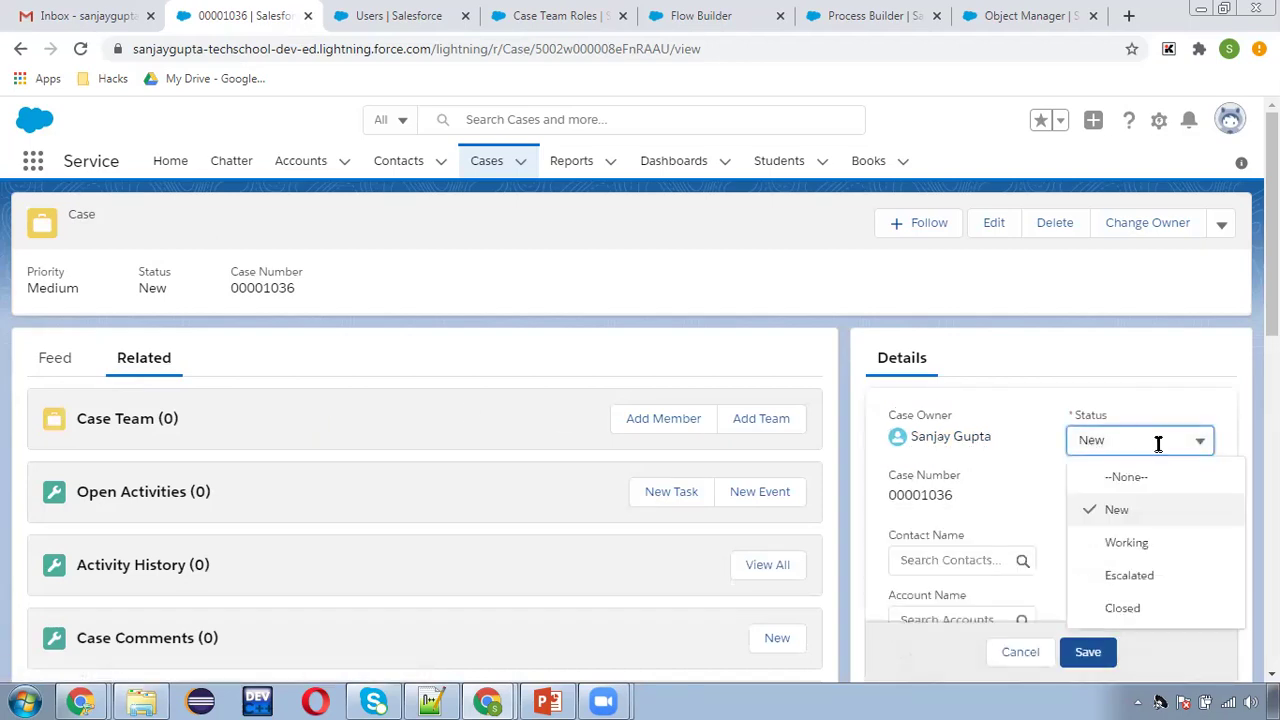
{"action": "left_click", "coordinate": [1130, 576]}
{"action": "left_click", "coordinate": [1087, 651]}
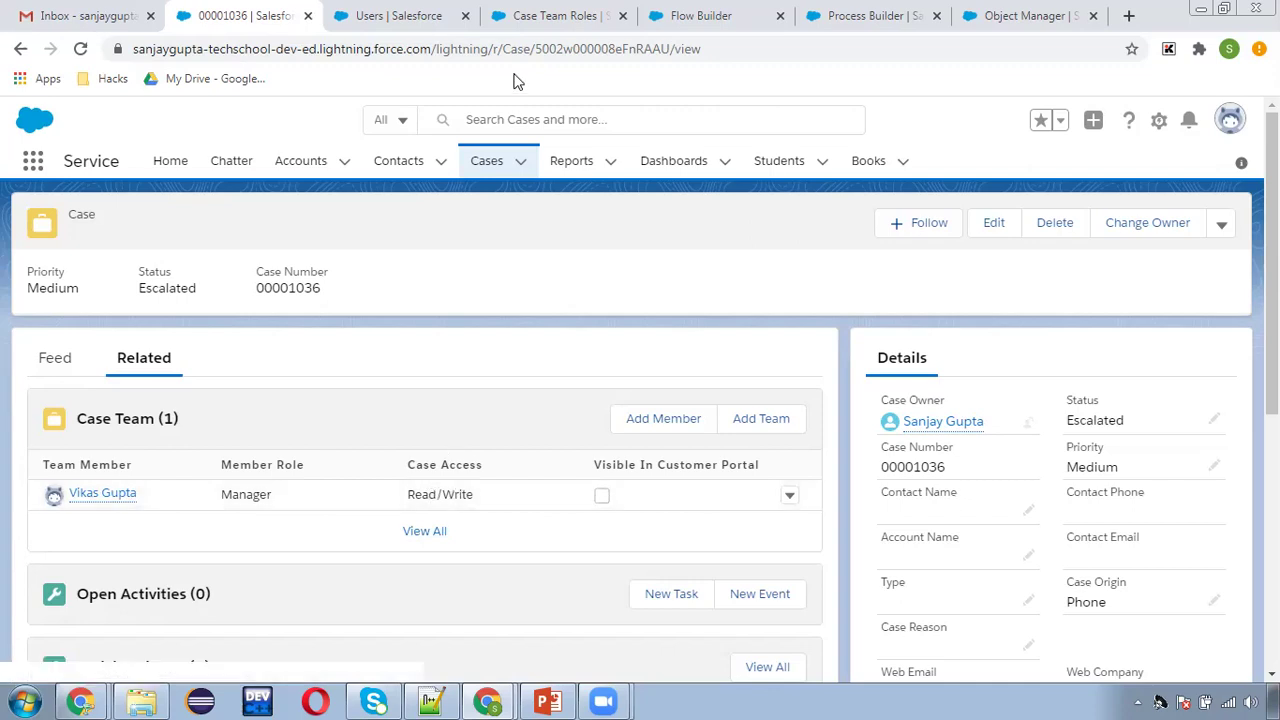
Check the Case Access setting of the Manager case team role and the case owner's manager in the Users list.
{"action": "left_click", "coordinate": [530, 20]}
{"action": "left_click", "coordinate": [465, 502]}
{"action": "left_click_drag", "start_coordinate": [445, 465], "coordinate": [503, 466]}
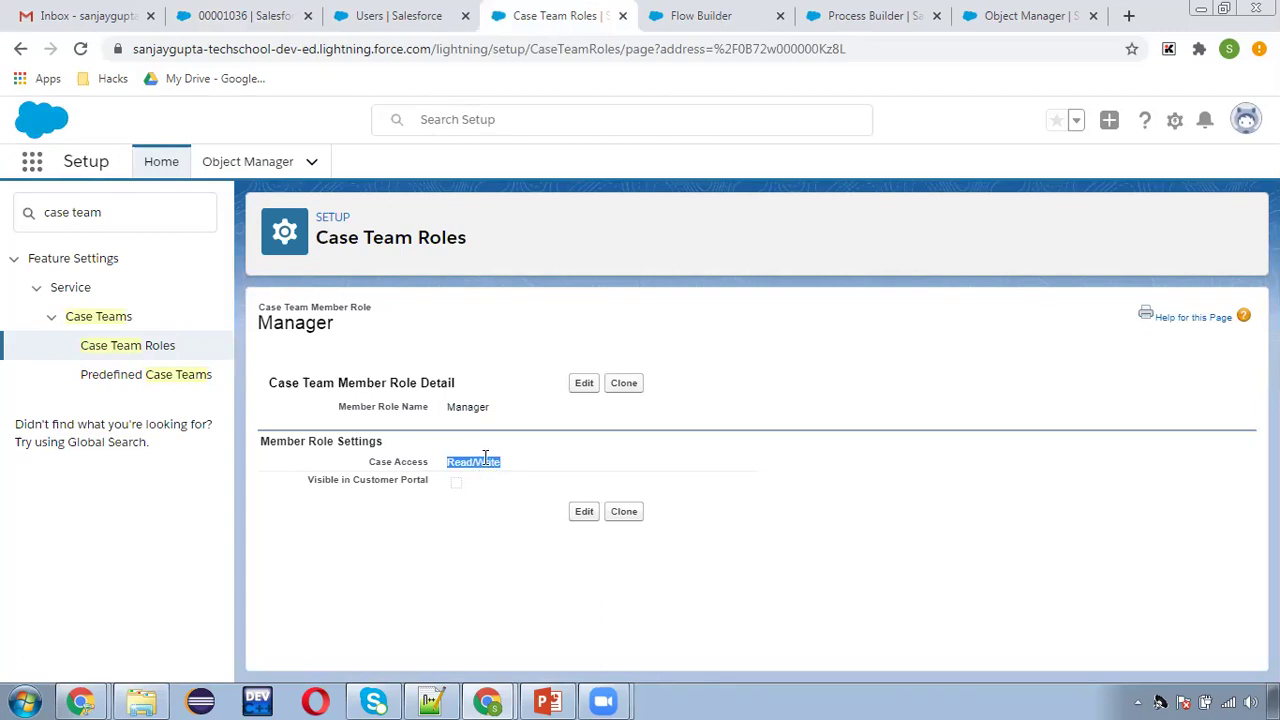
{"action": "left_click", "coordinate": [405, 16]}
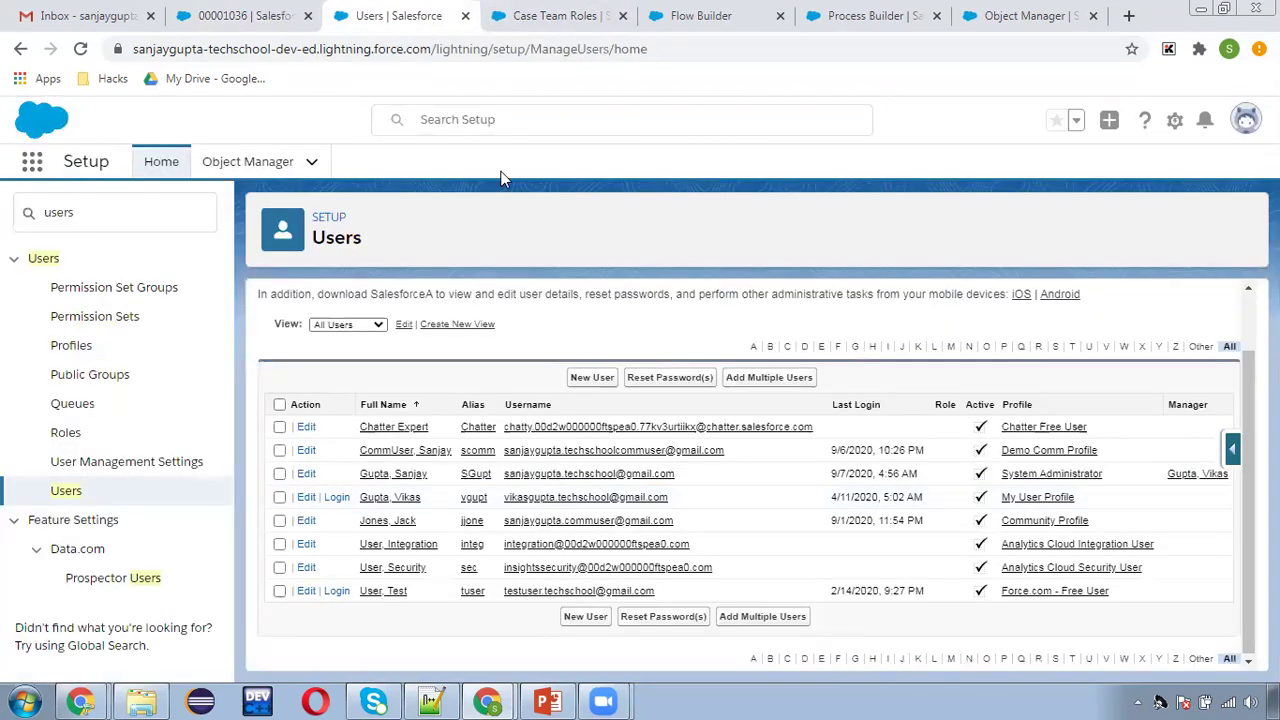
{"action": "left_click", "coordinate": [548, 18]}
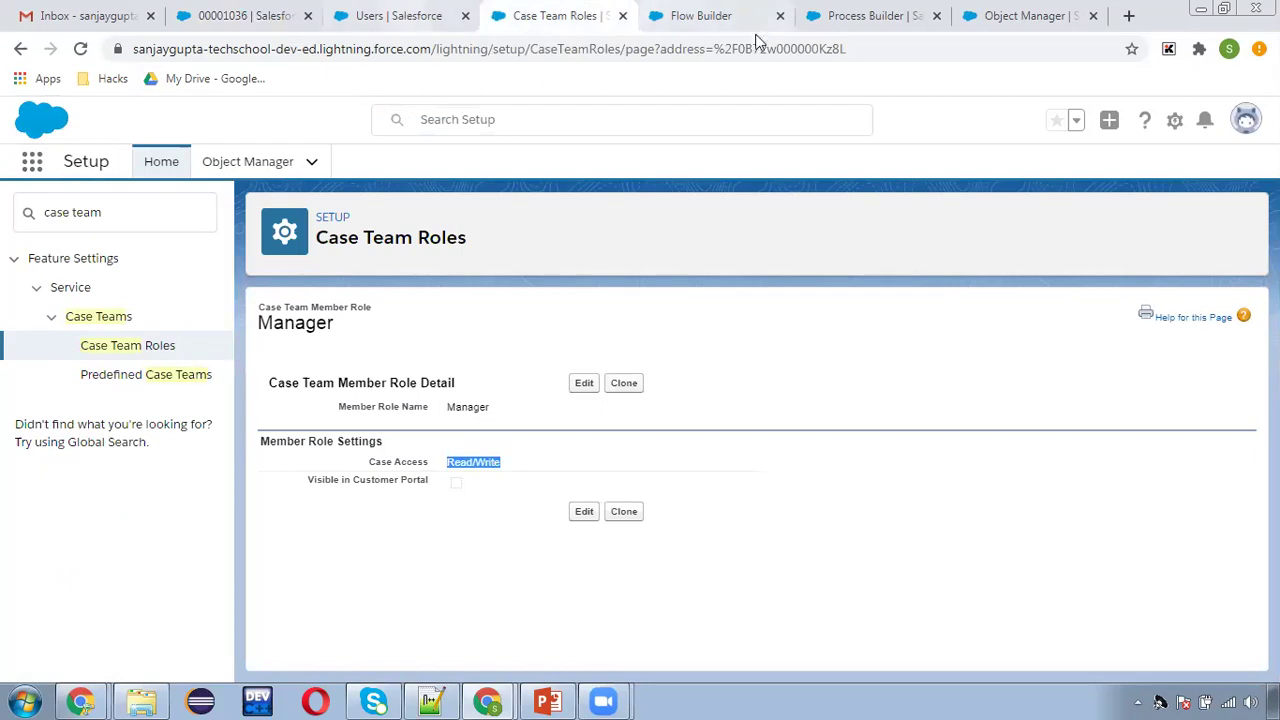
Return to the escalated case and review the Case Team member's role and case access.
{"action": "left_click", "coordinate": [248, 16]}
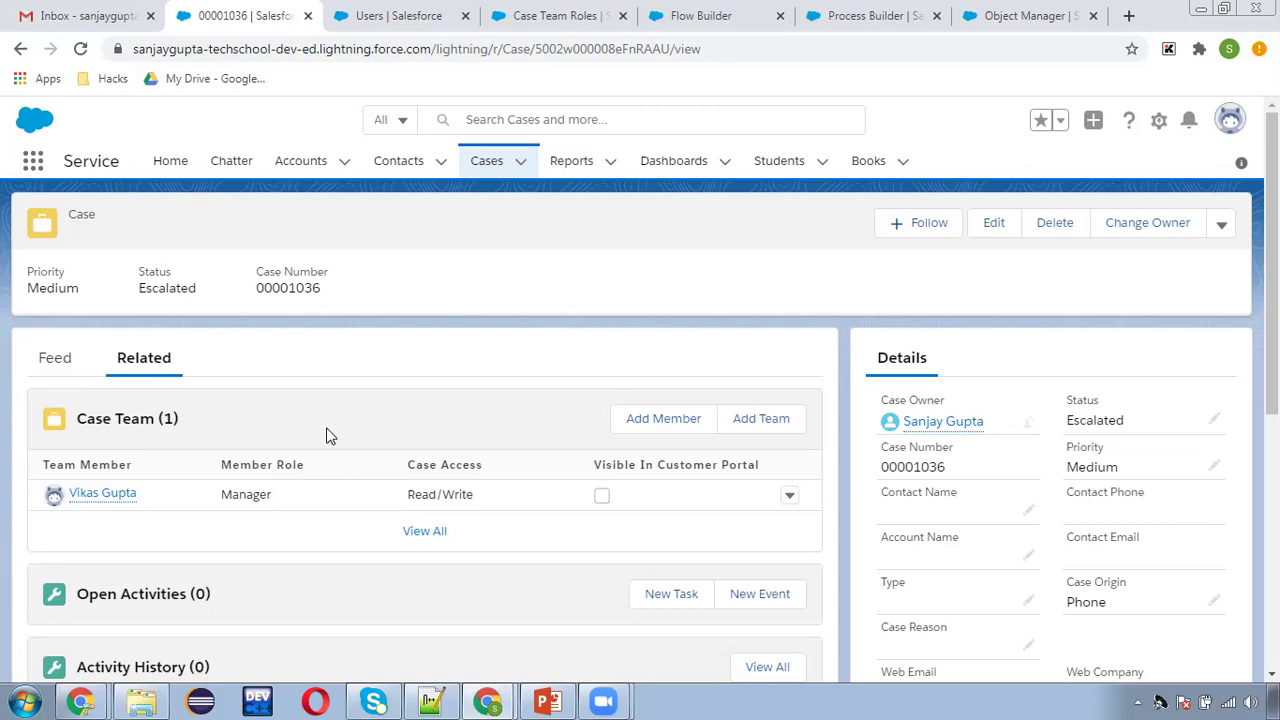
{"action": "left_click", "coordinate": [450, 483]}
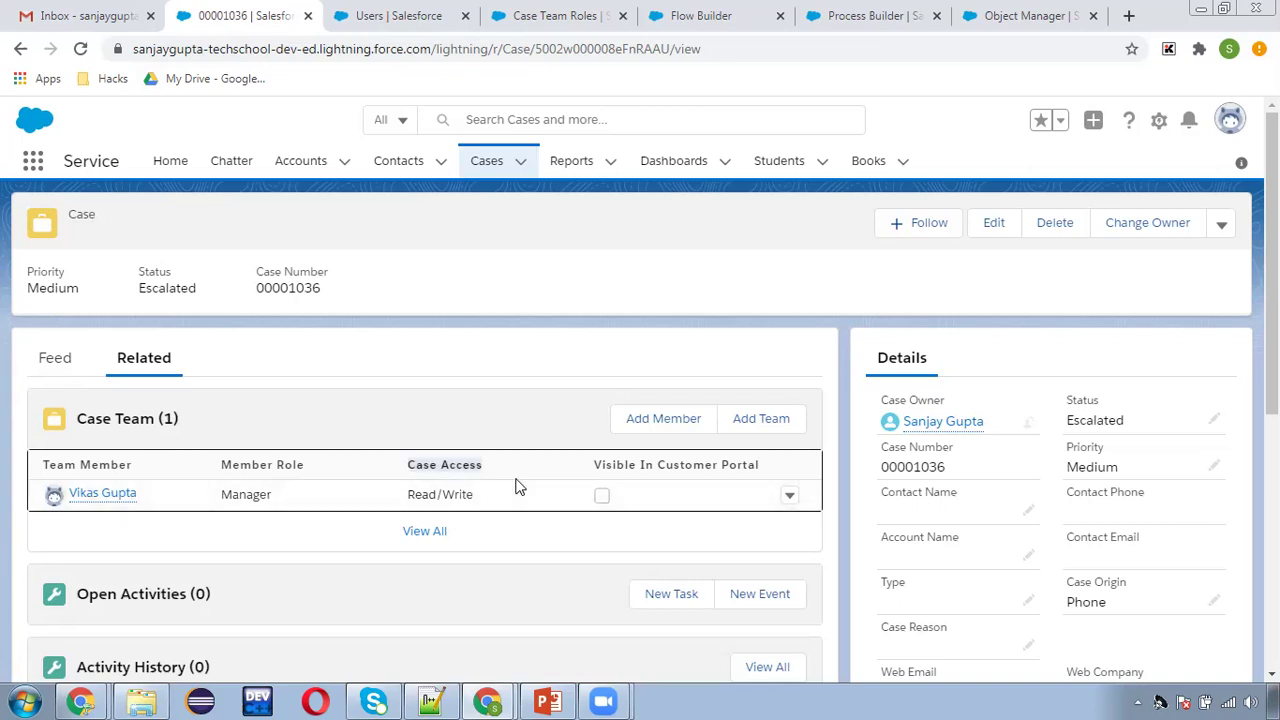
{"action": "left_click", "coordinate": [514, 420]}
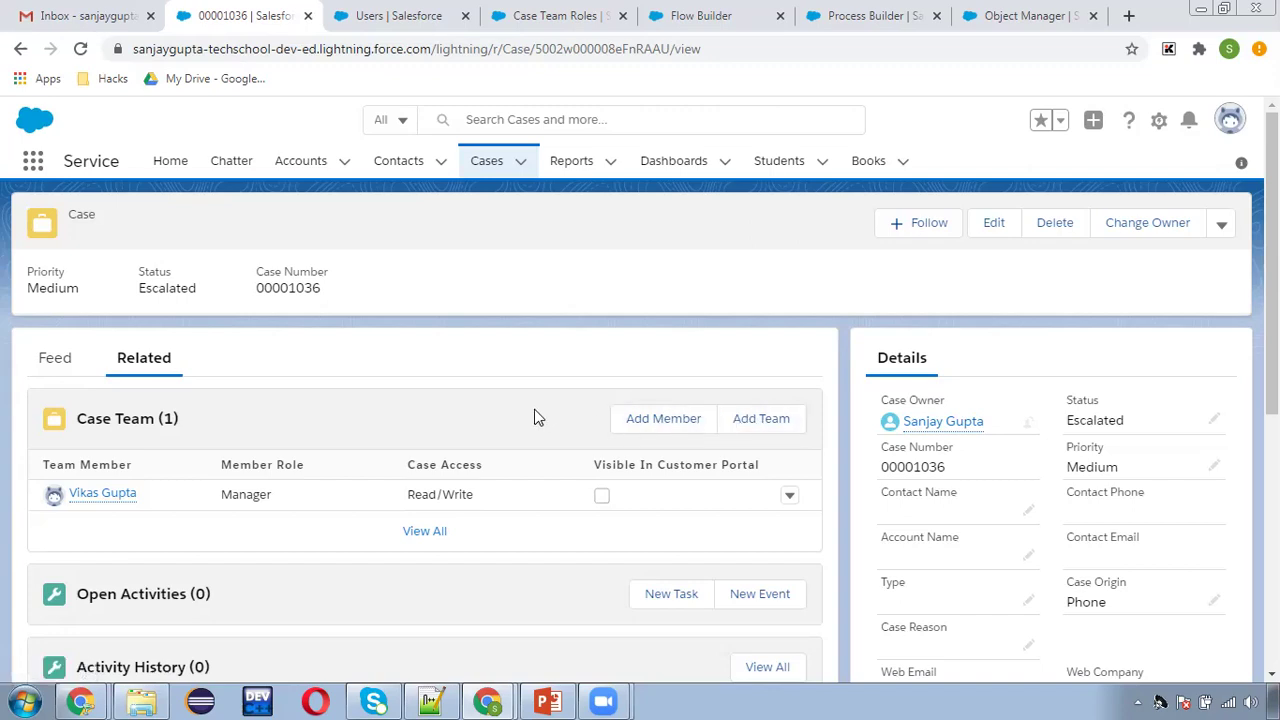
{"action": "key", "text": "alt+Tab"}
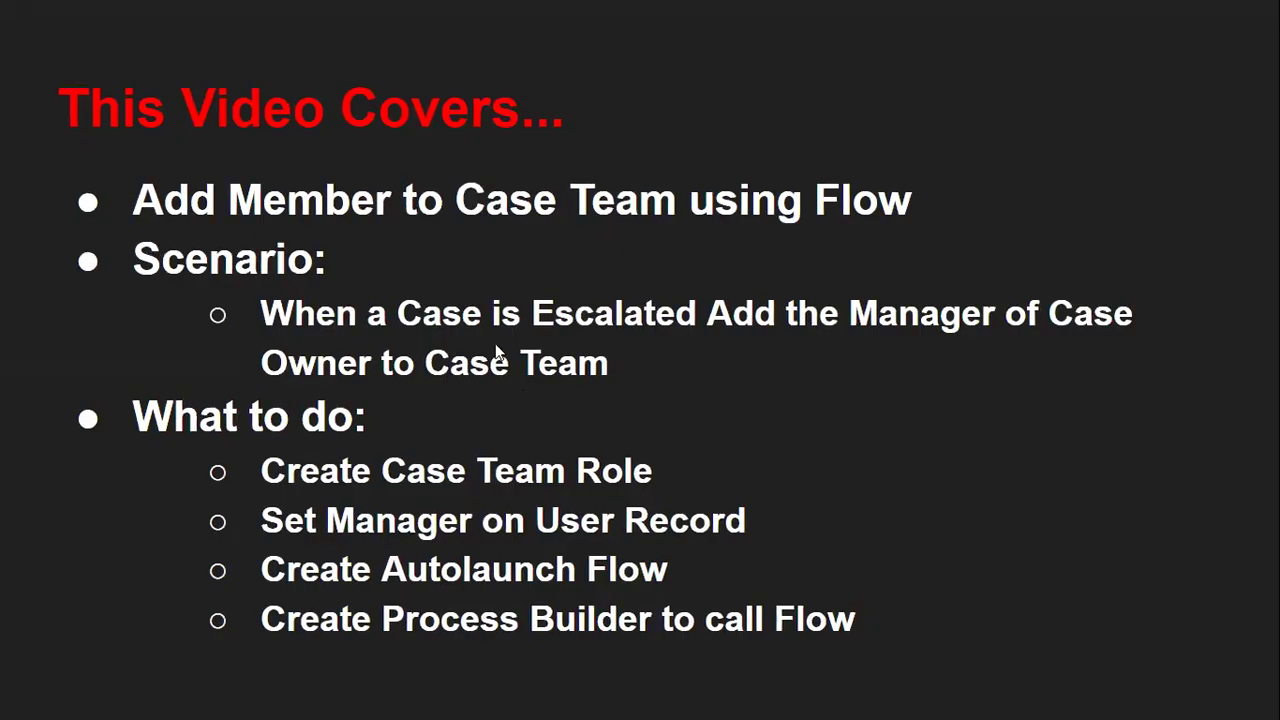